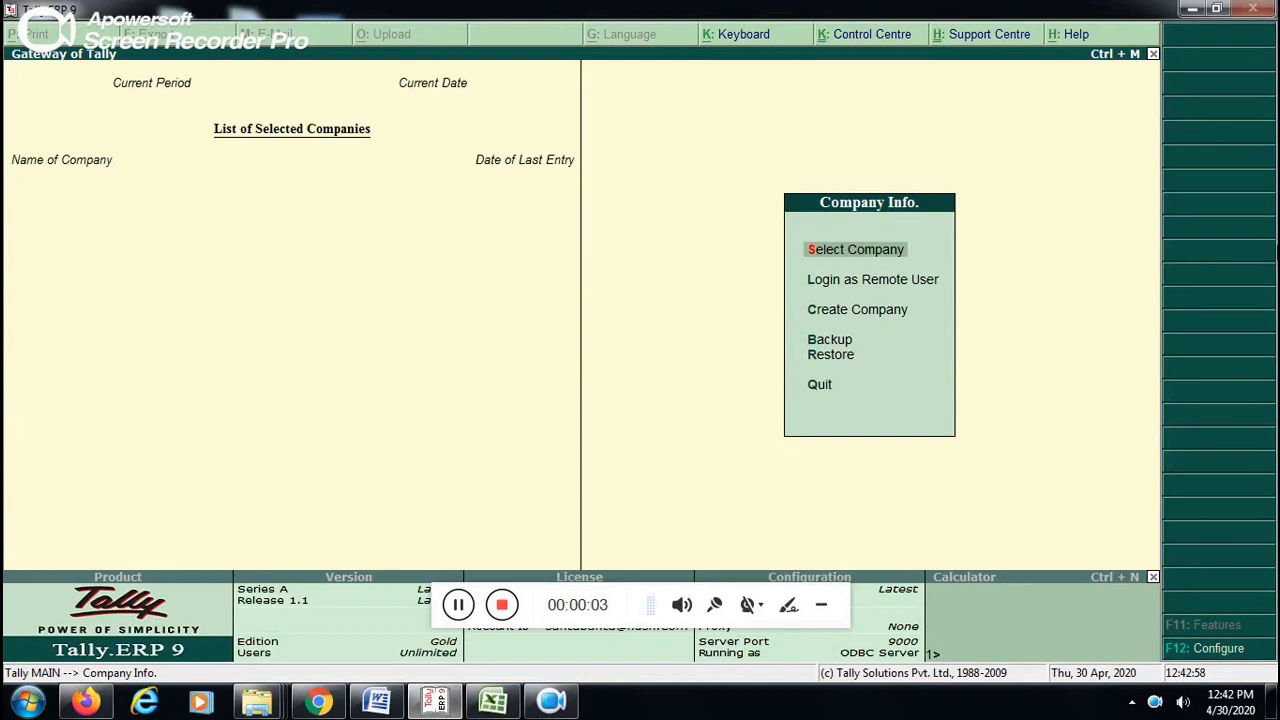
key(Return)
key(Down)
key(Down)
key(Down)
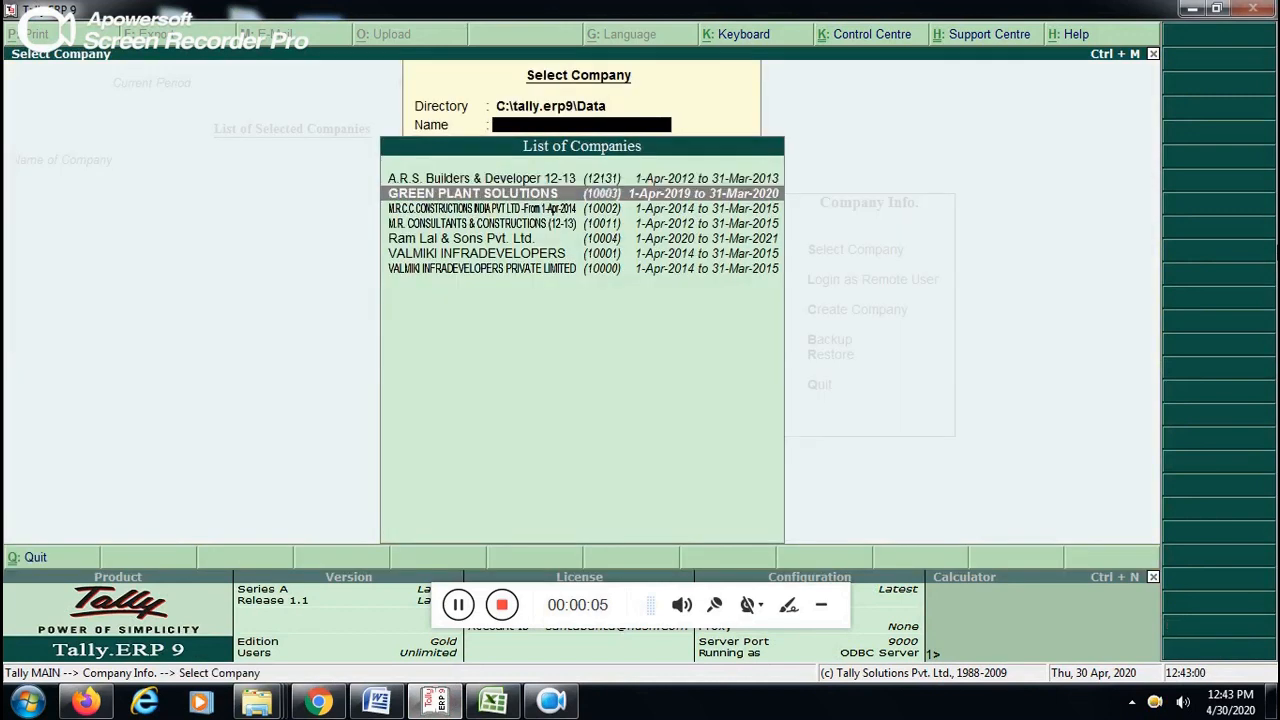
key(Down)
key(Return)
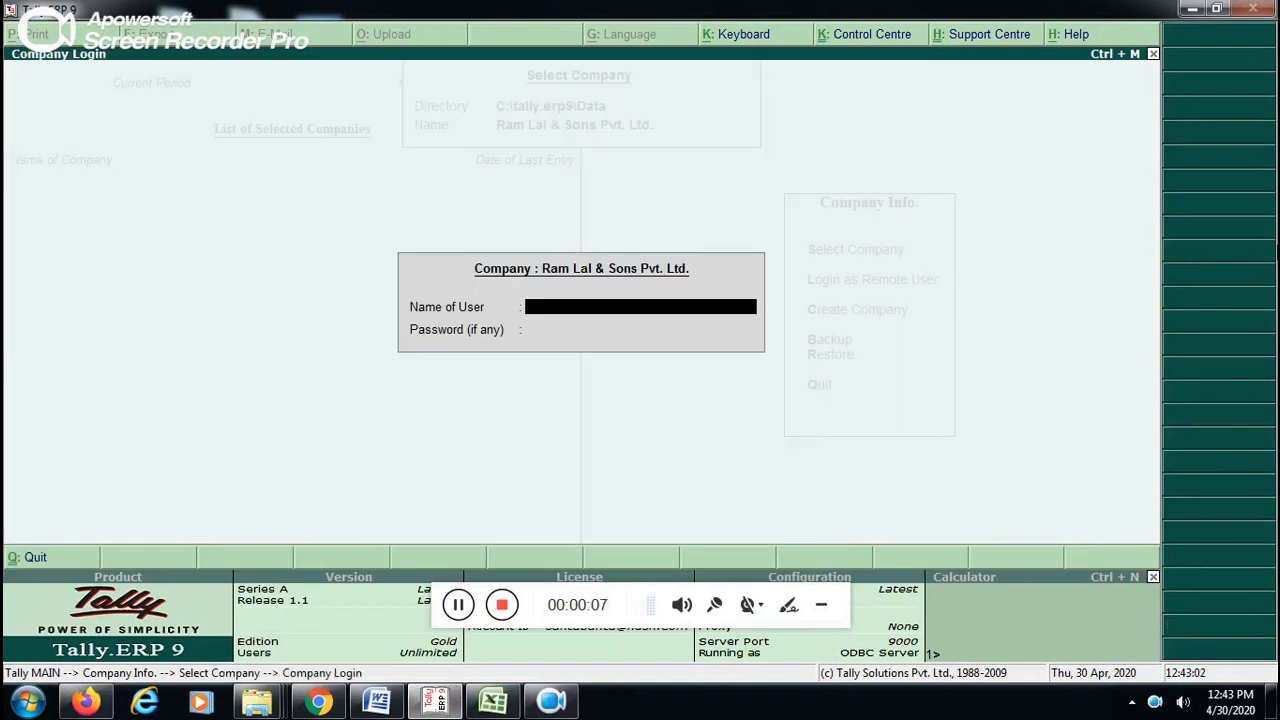
- Log in to the company by entering its user name
text(a)
key(Return)
key(Return)
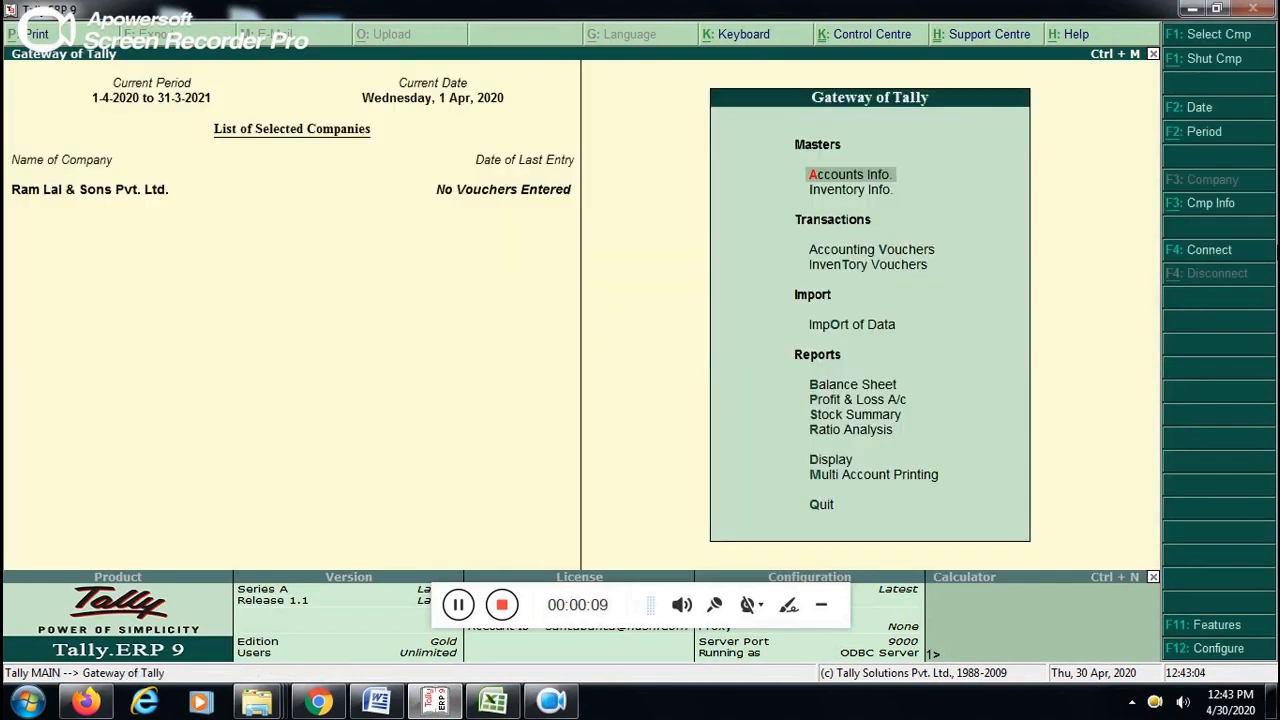
- Examine the list of account groups available for single-group display, then return to the accounts masters
key(Down)
key(Up)
key(Return)
key(Down)
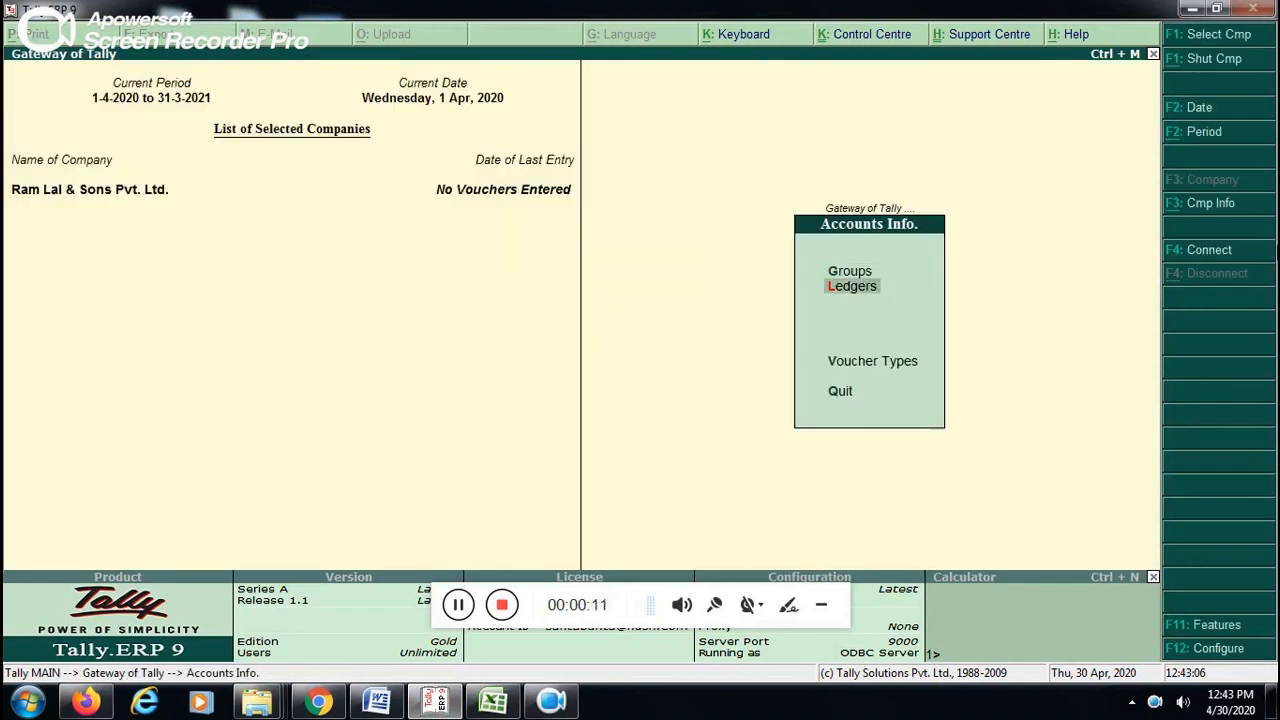
key(Up)
key(Return)
key(Down)
key(Return)
key(Down)
key(Down)
key(Down)
key(Down)
key(Down)
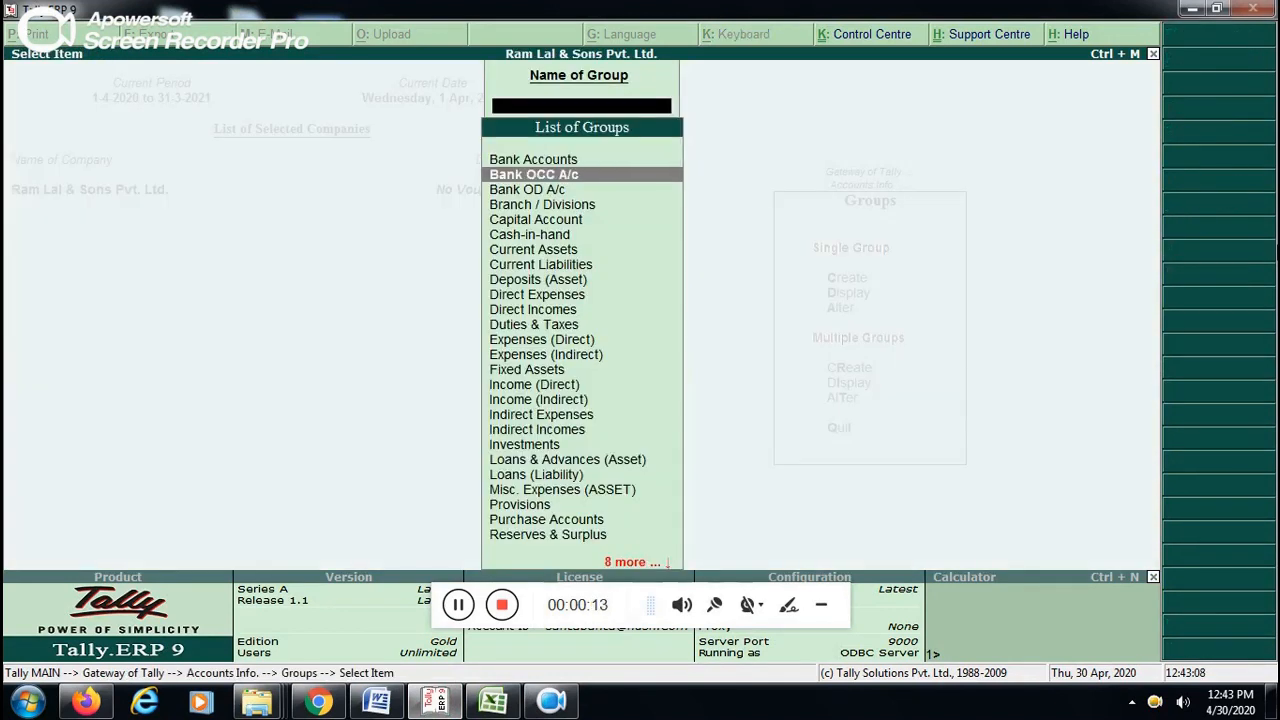
key(Down)
key(Down)
key(Down)
key(Down)
key(Up)
key(Up)
key(Up)
key(Up)
key(Up)
key(Up)
key(Up)
key(Up)
key(Up)
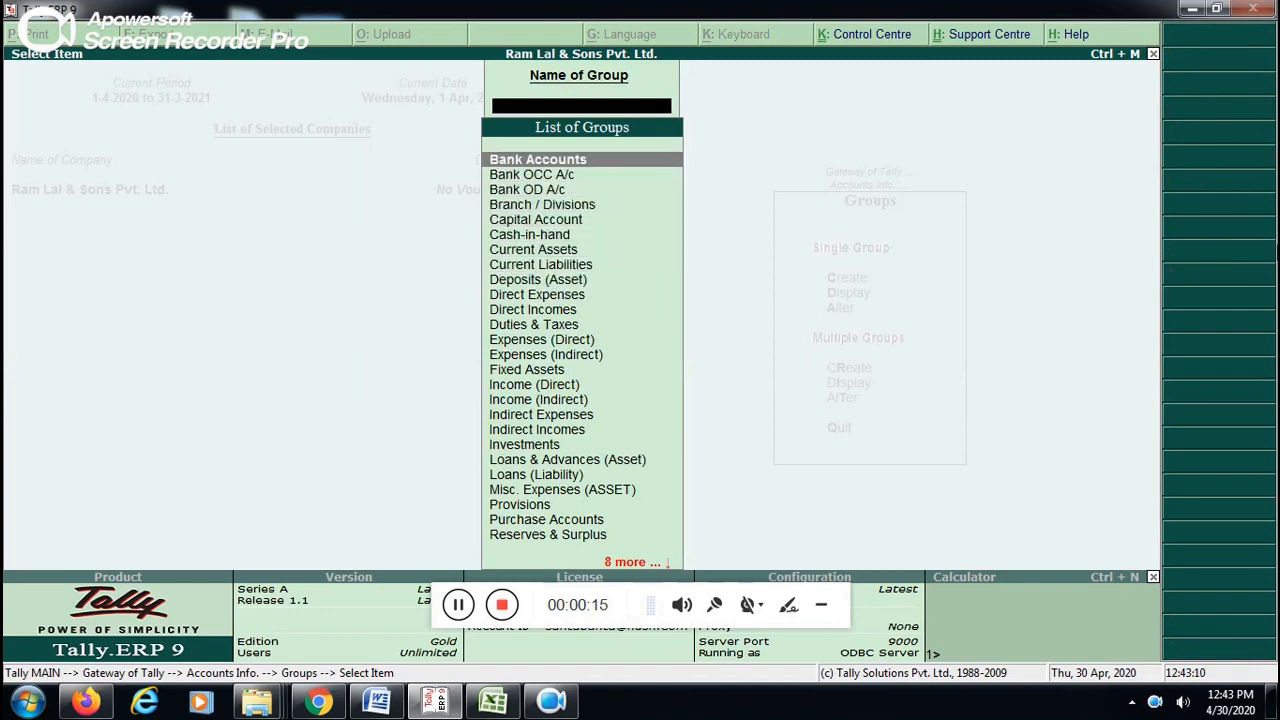
key(Escape)
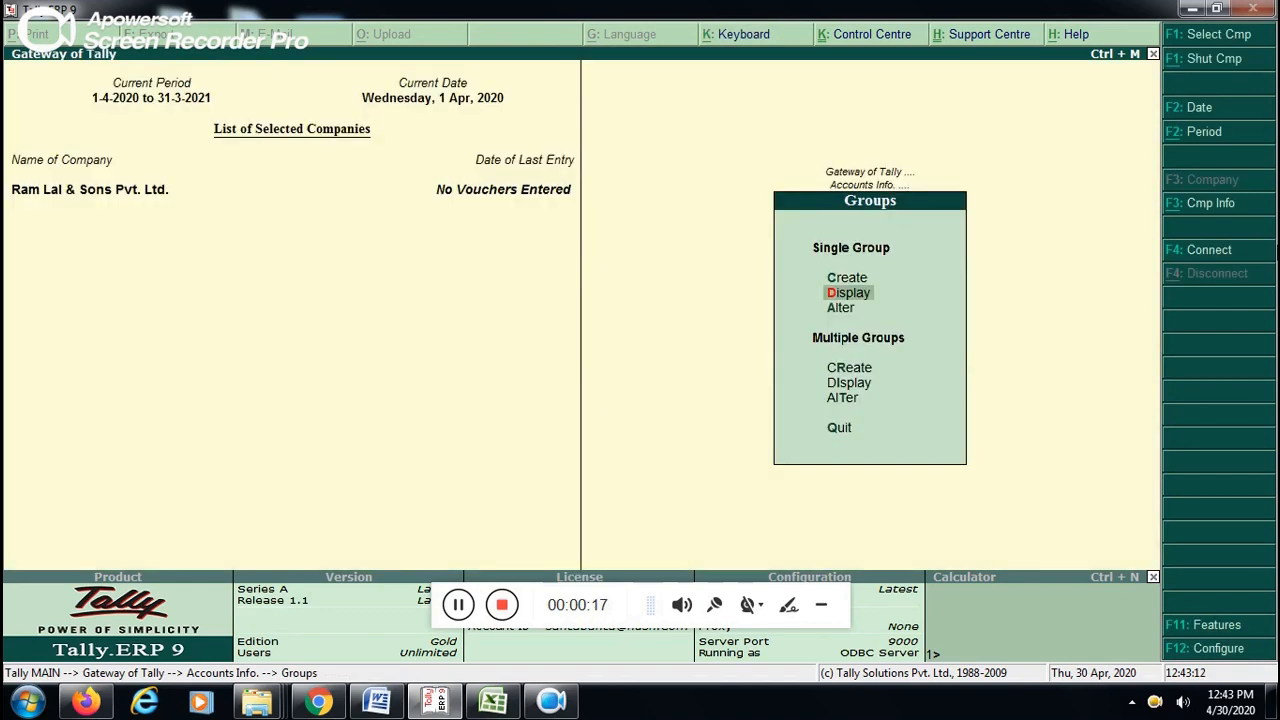
key(Escape)
- Examine the list of ledgers that already exist in the company
key(Down)
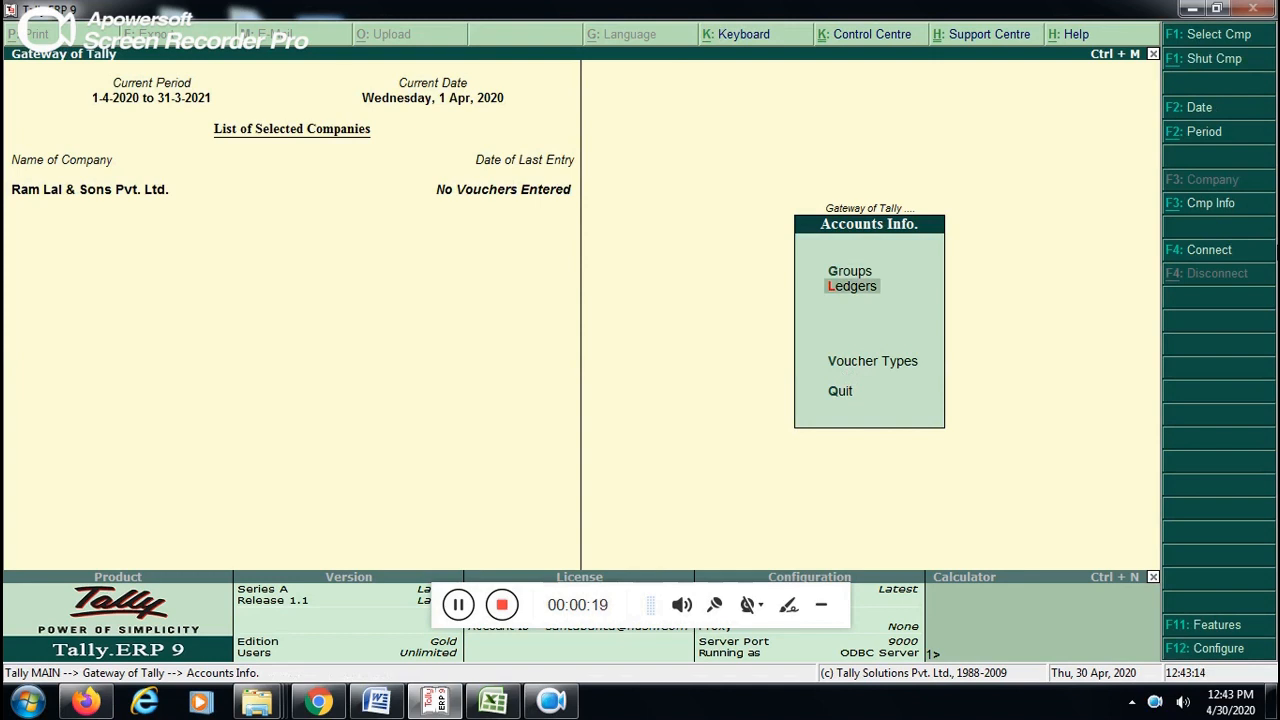
key(Return)
key(Return)
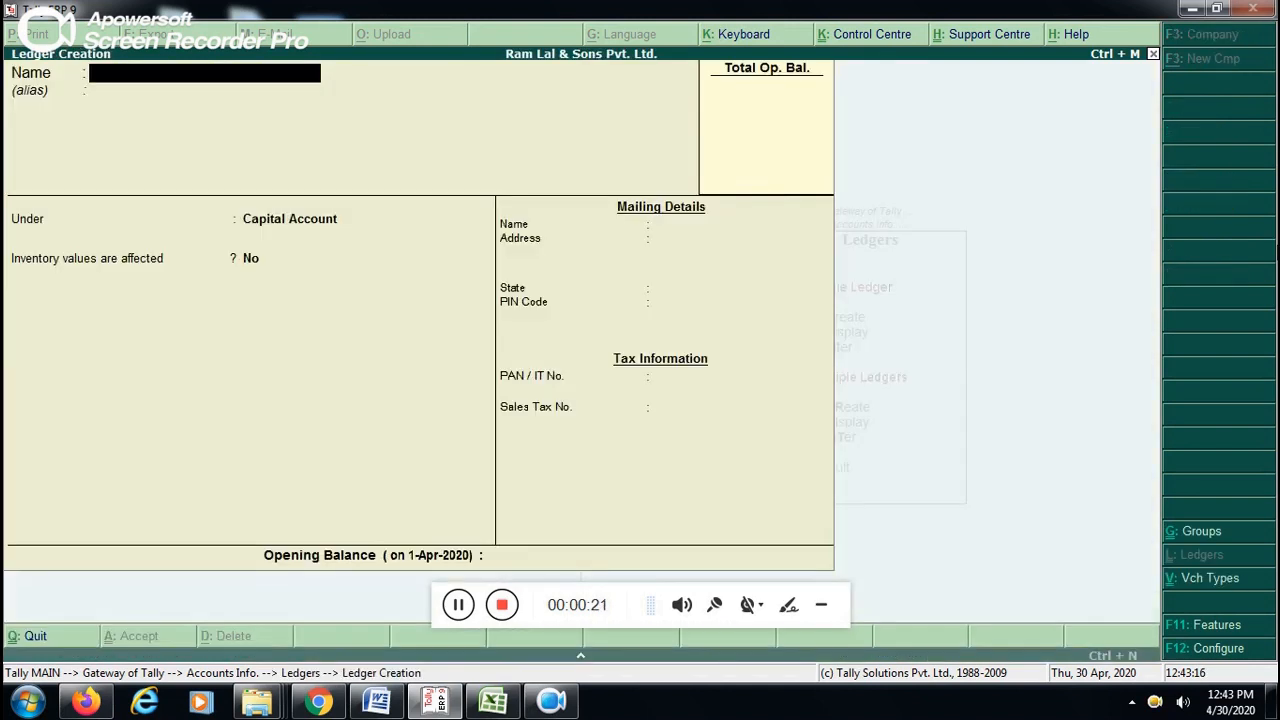
key(Escape)
key(Down)
key(Return)
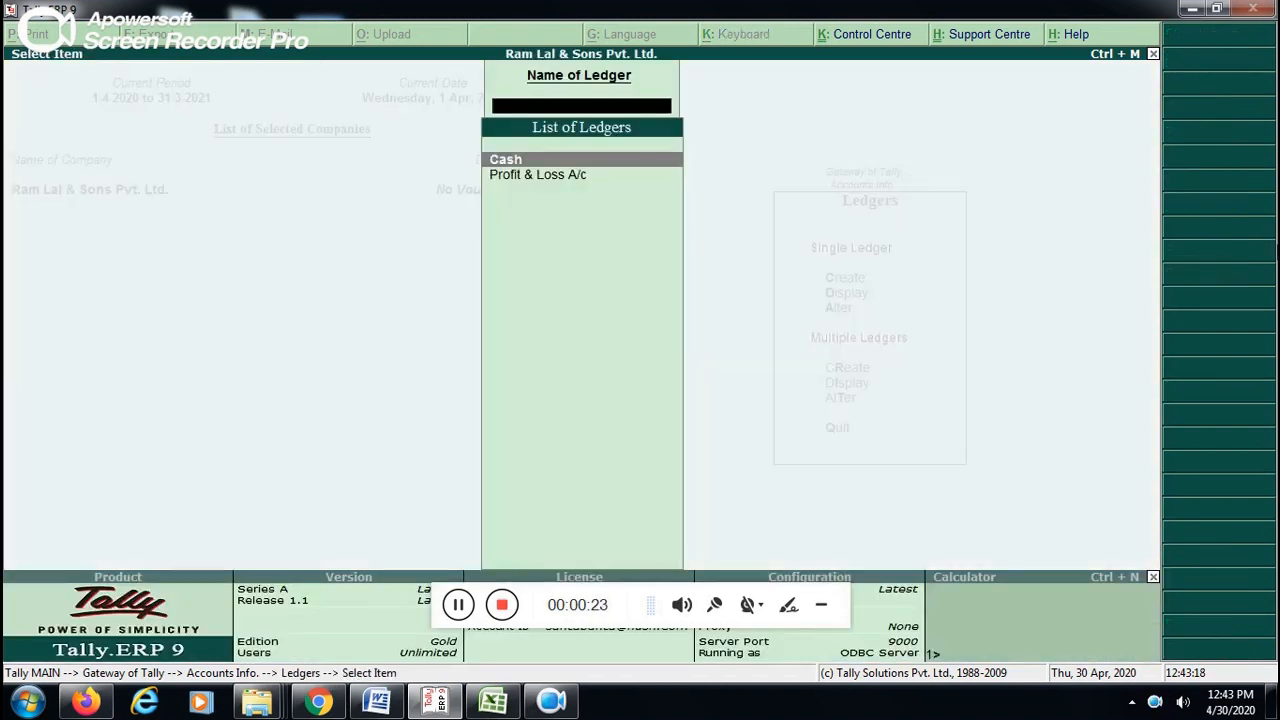
key(Down)
key(Up)
key(Down)
key(Up)
key(Down)
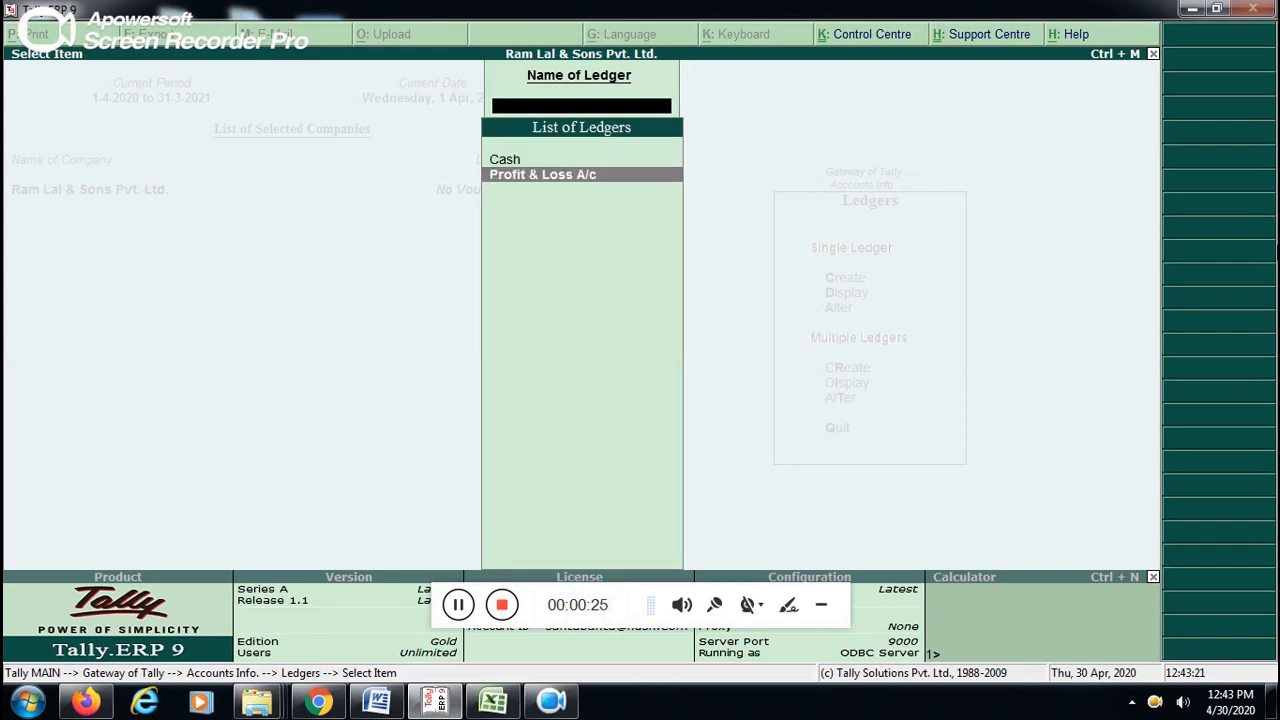
key(Up)
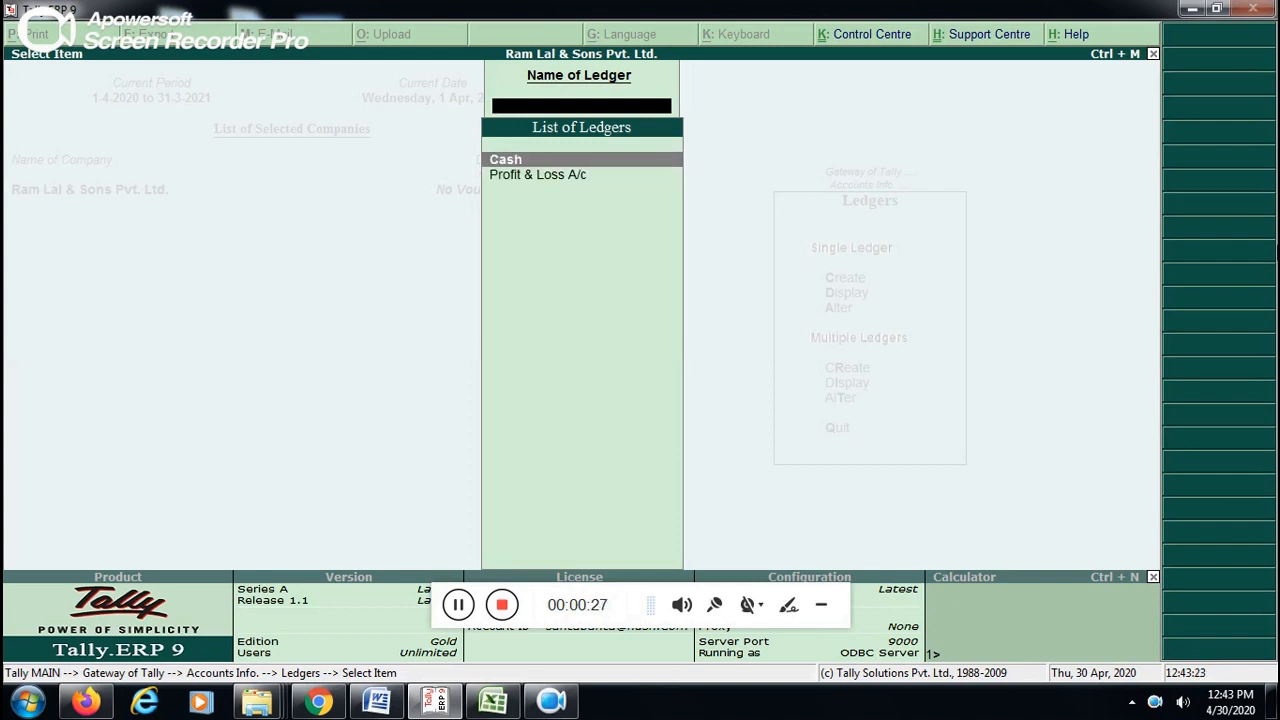
key(Down)
key(Up)
key(Escape)
- Start creating a single ledger named ICICI BANK LTD. without an alias
key(Up)
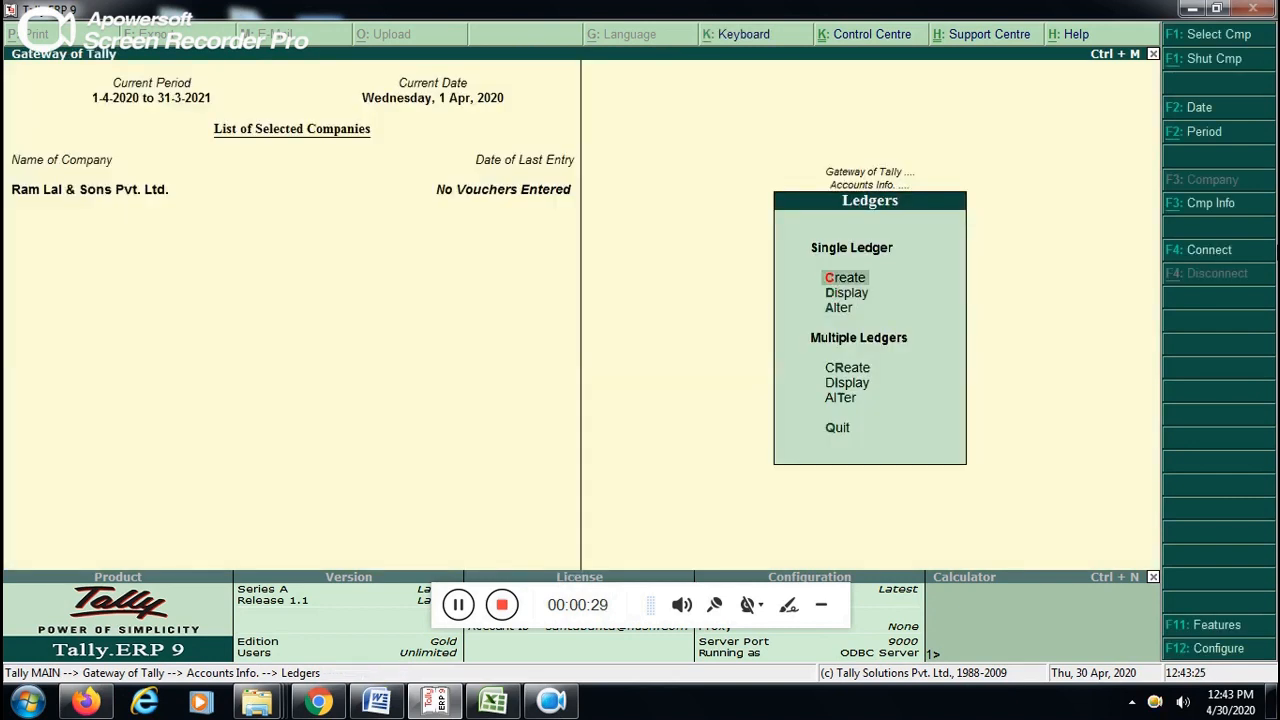
key(Return)
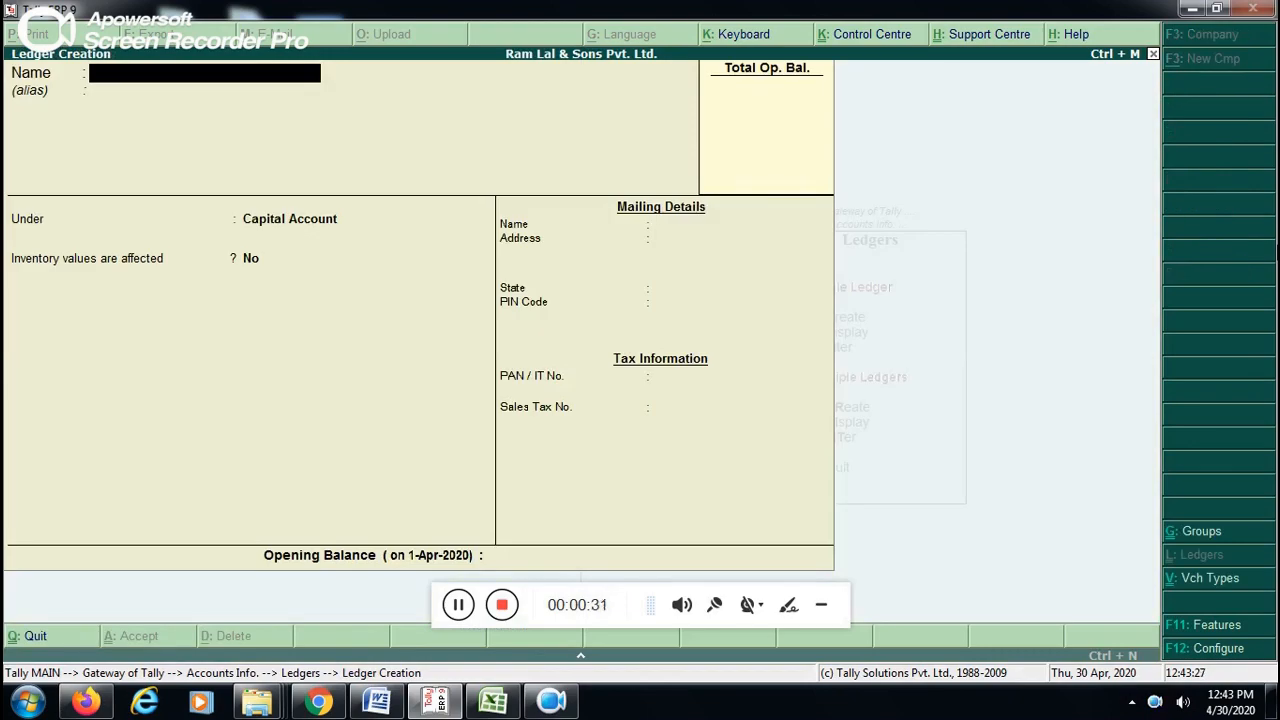
text(ICICI BANK LTD.)
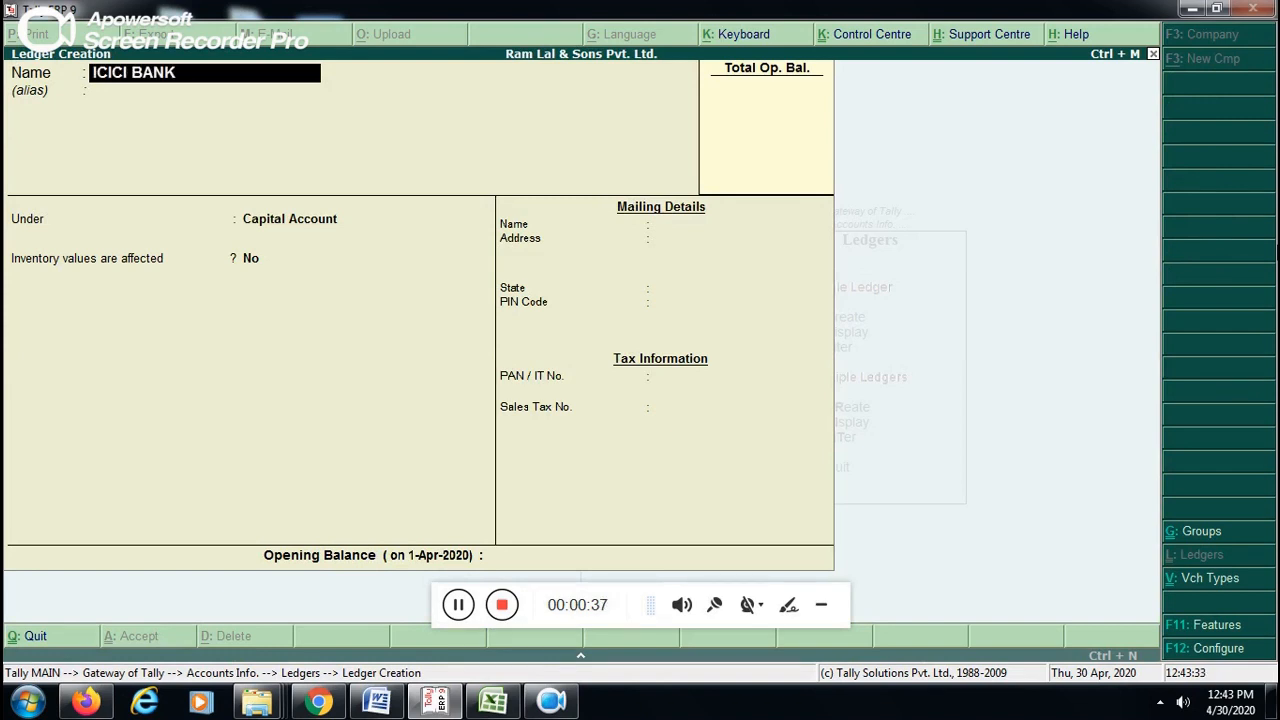
key(Return)
key(Return)
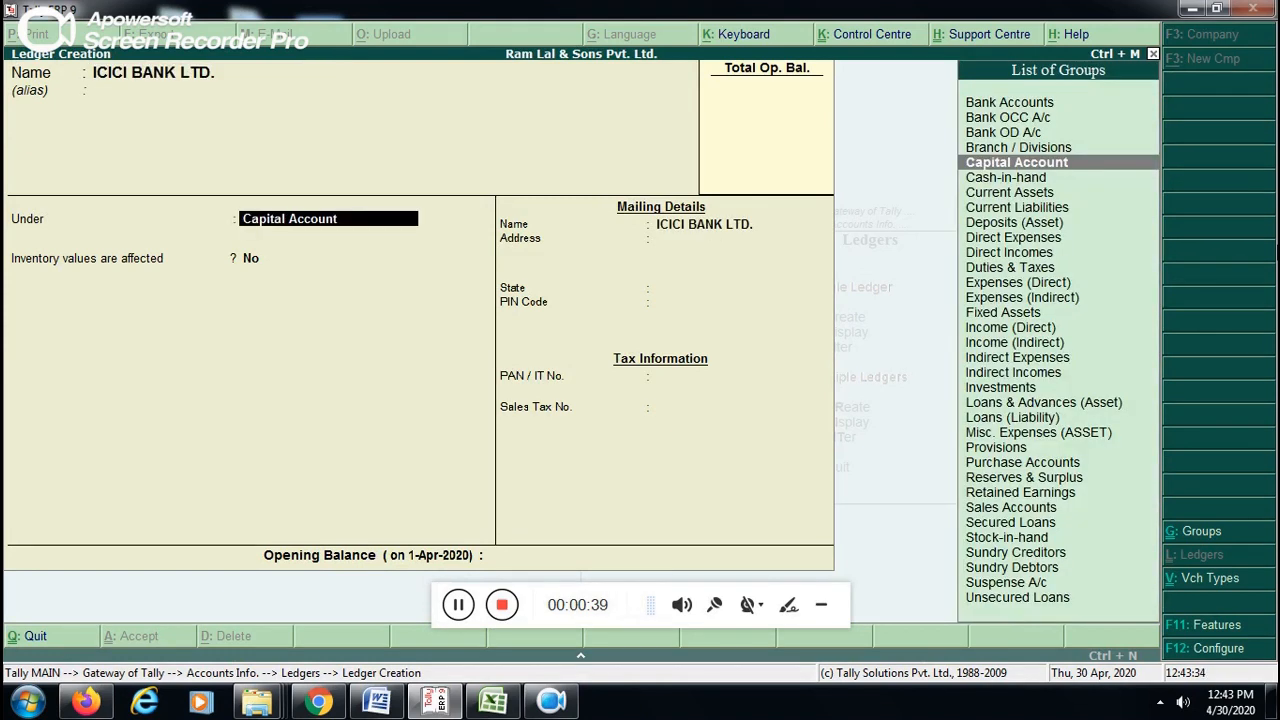
- Place the ledger under Bank Accounts, keeping 1-Apr-2020 as the reconciliation date and the default mailing name
key(Up)
key(Up)
key(Up)
key(Up)
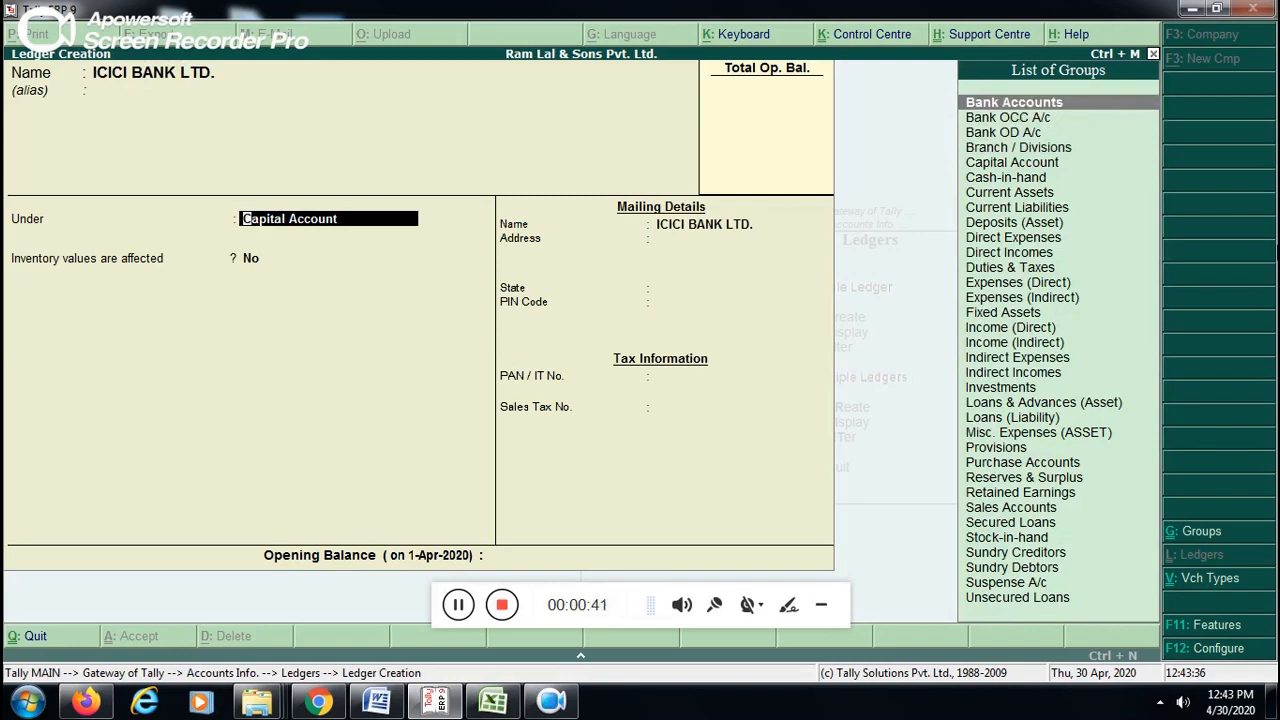
key(Return)
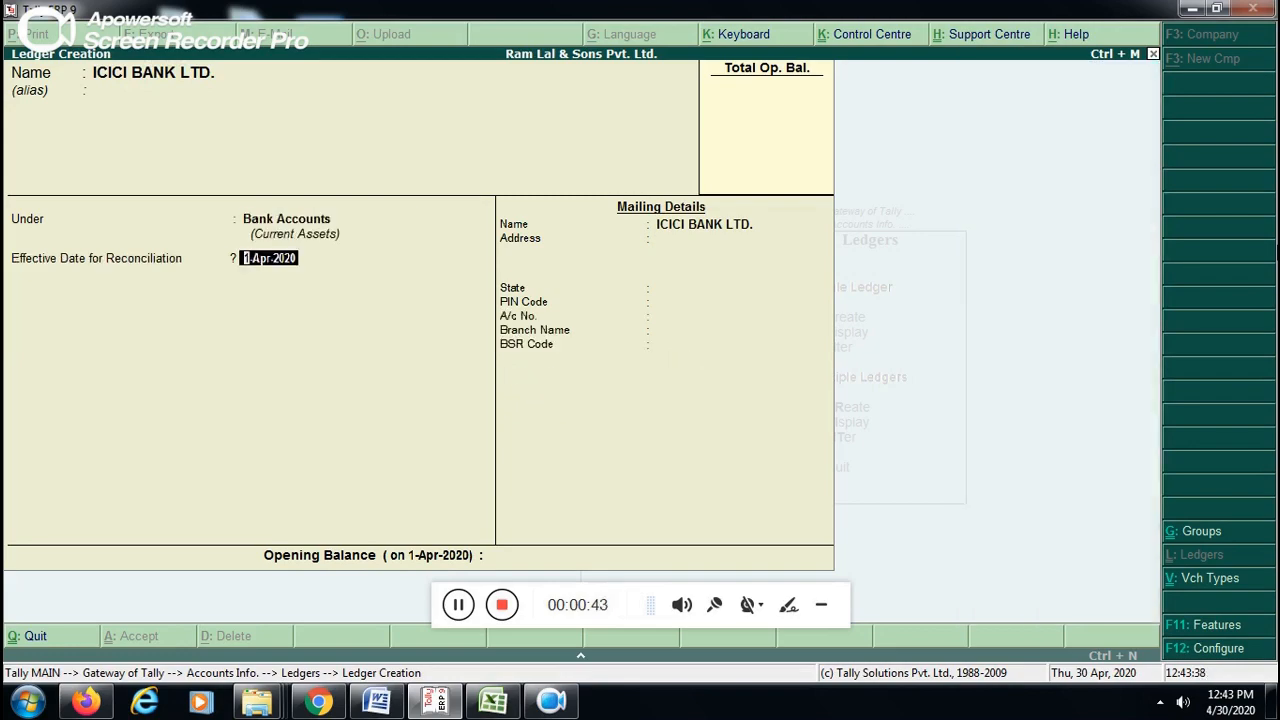
key(Return)
key(Return)
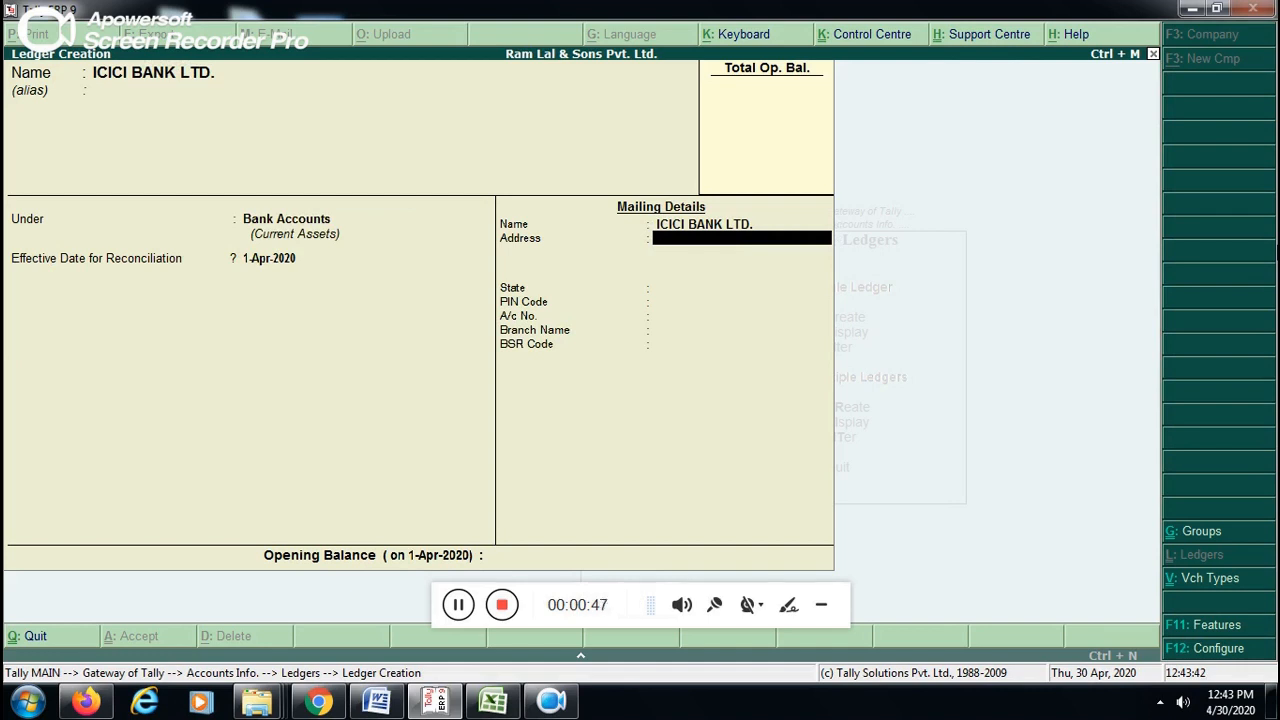
- Enter the bank's two-line mailing address and choose Uttar Pradesh as the state
text(GOMTI NAGAR)
key(Return)
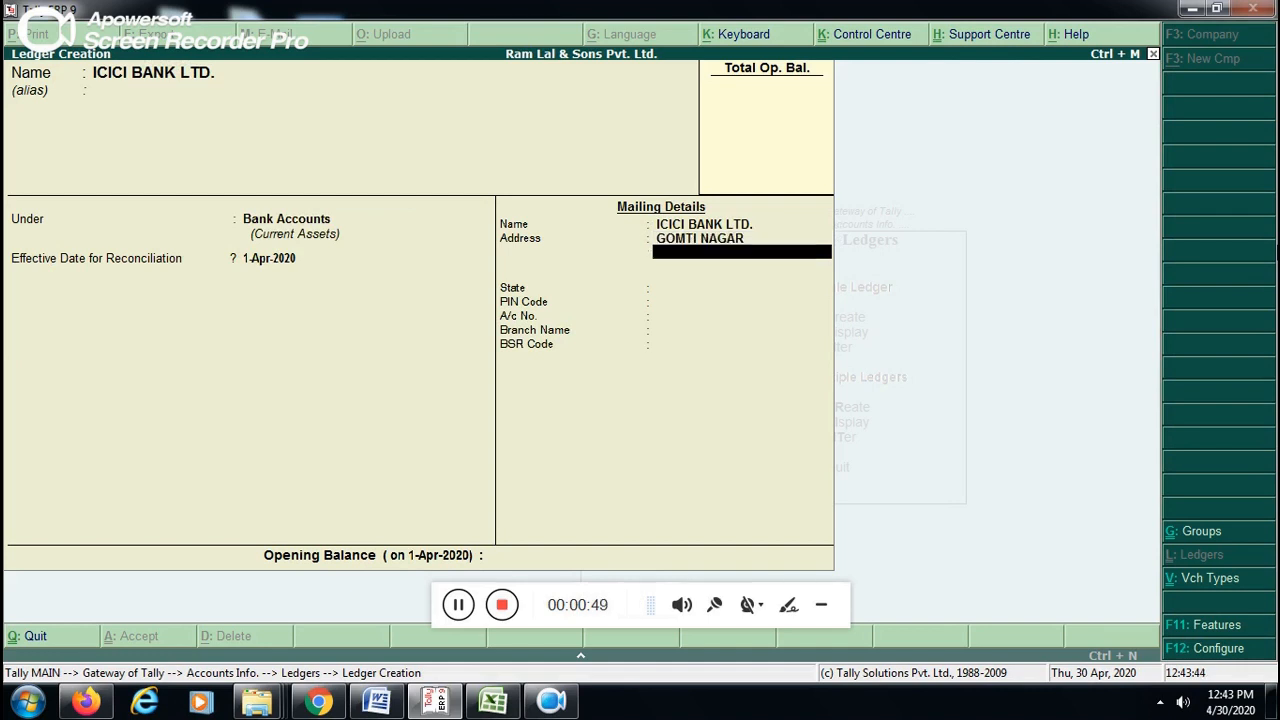
text(LUCKNOW)
key(Return)
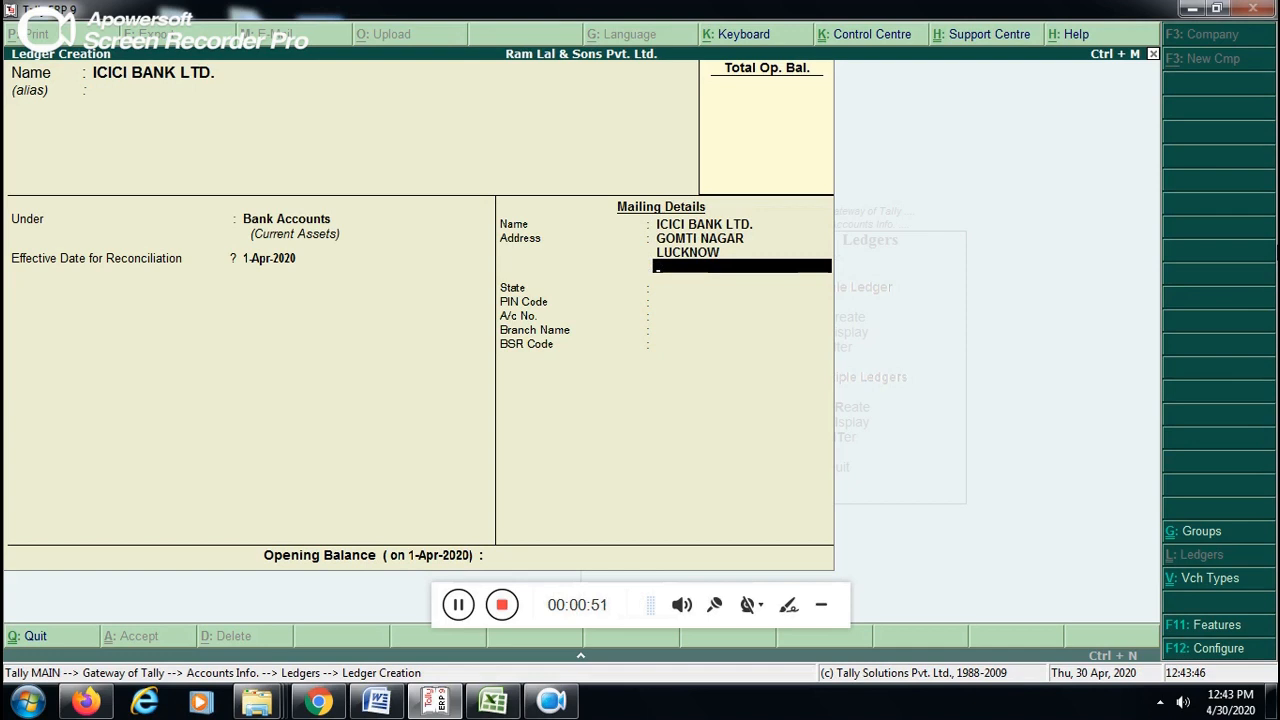
key(Return)
text(UTTAR)
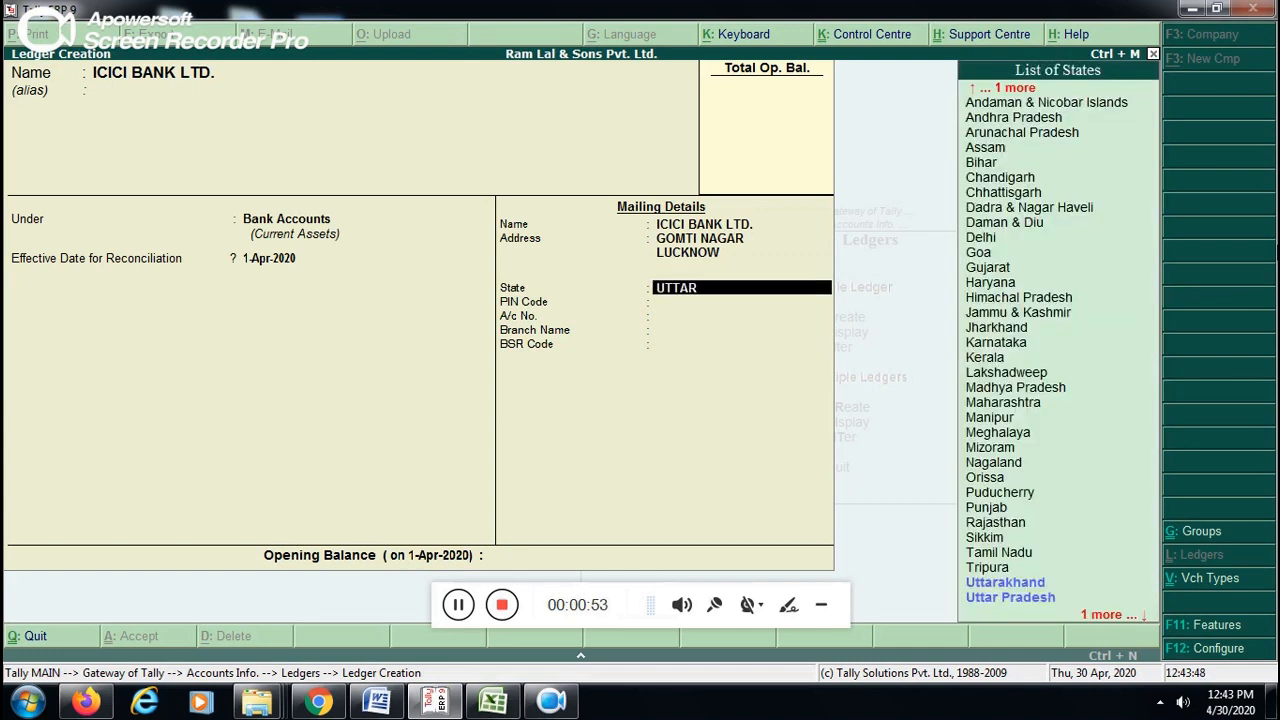
key(Down)
key(Return)
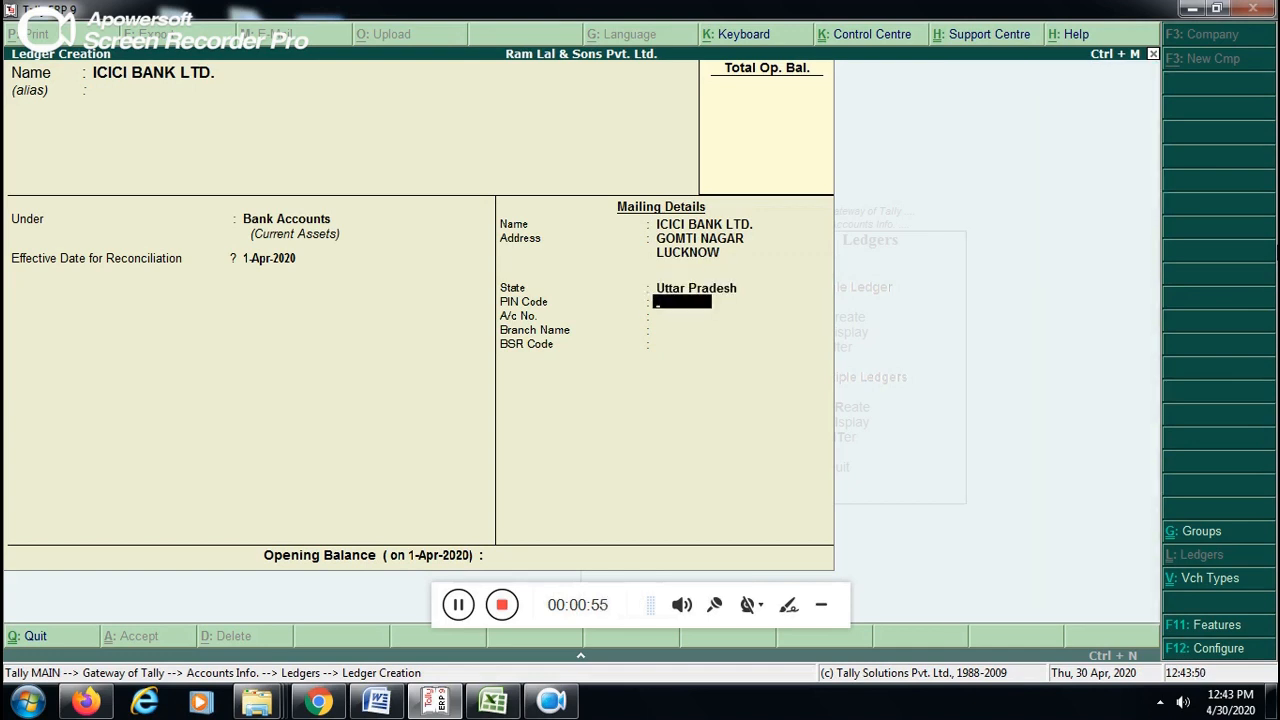
- Fill in the bank's postal PIN code, account number and branch name
text(226010)
key(Return)
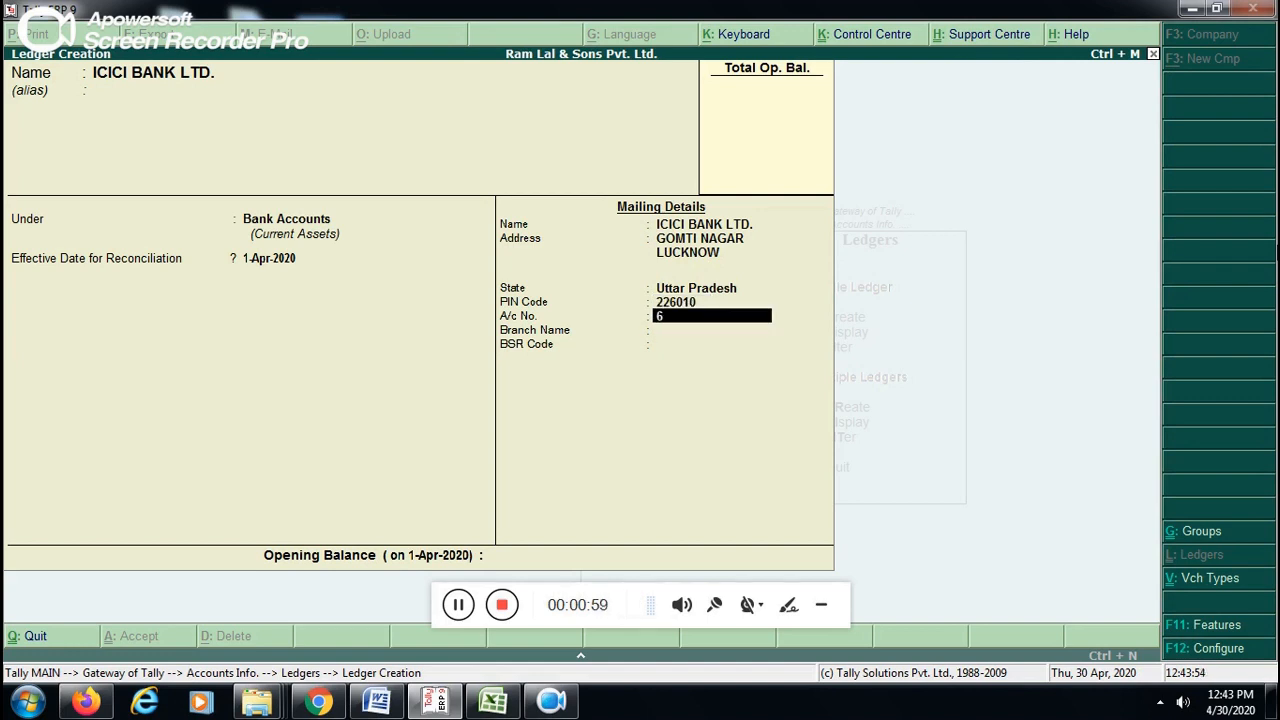
key(Return)
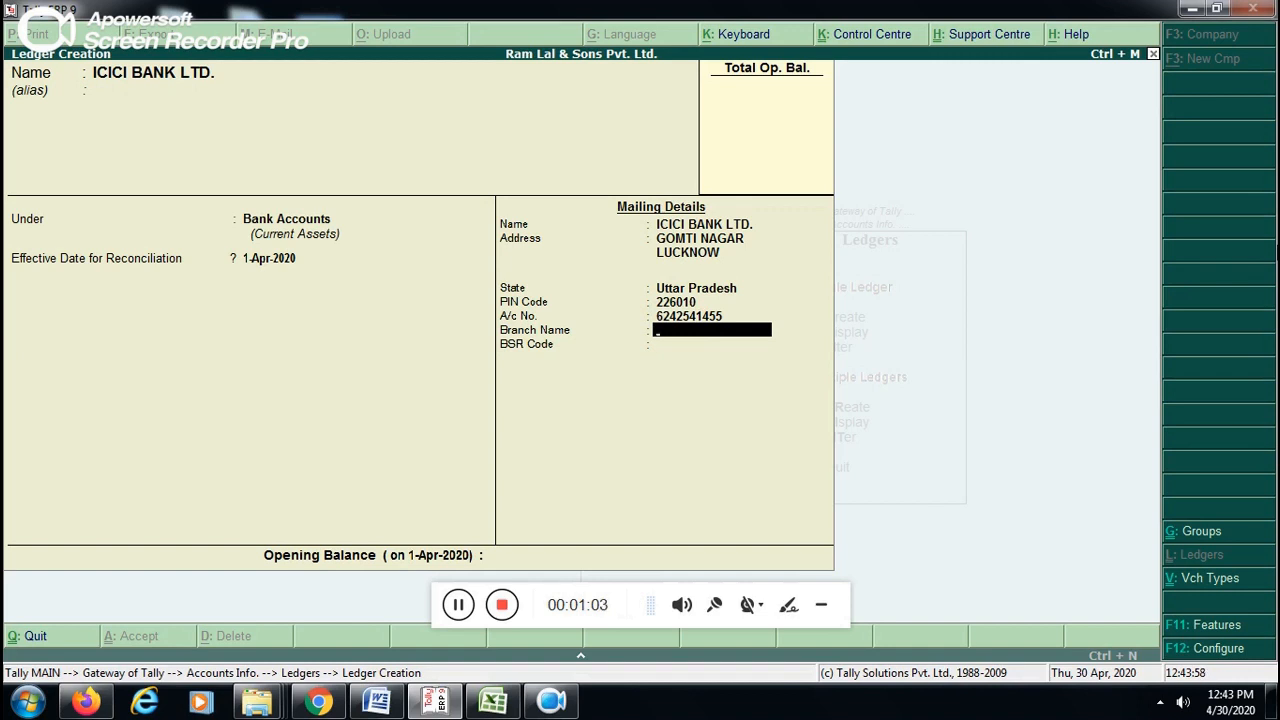
text(GOMTI NAGAR)
key(Return)
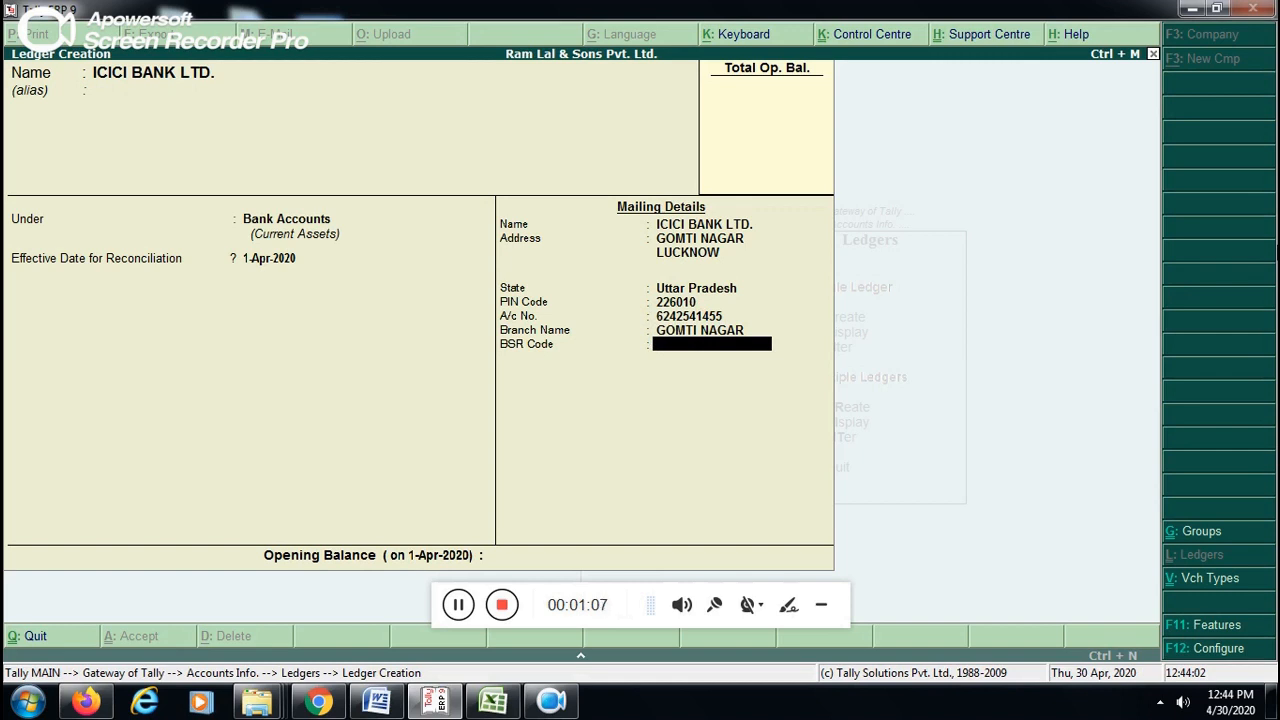
- Enter the bank's BSR code and save the ledger without an opening balance, leaving ledger creation
text(ICICI006281)
key(Return)
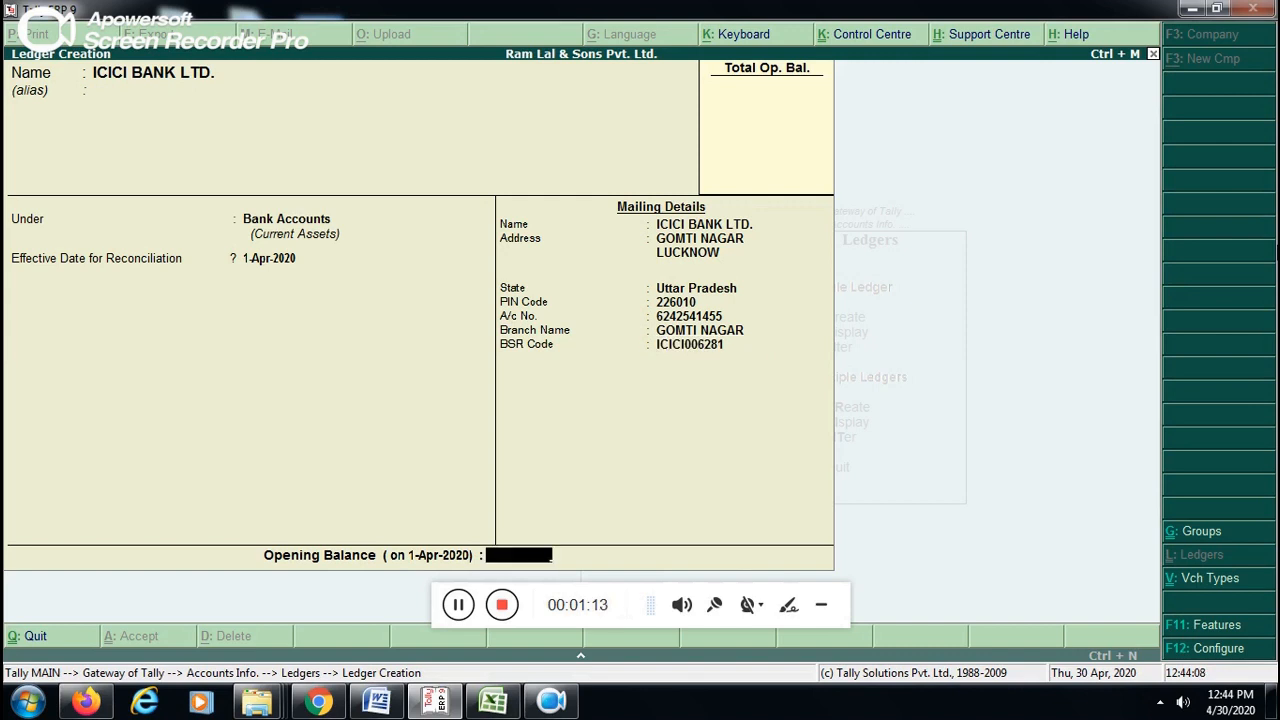
key(Return)
key(Return)
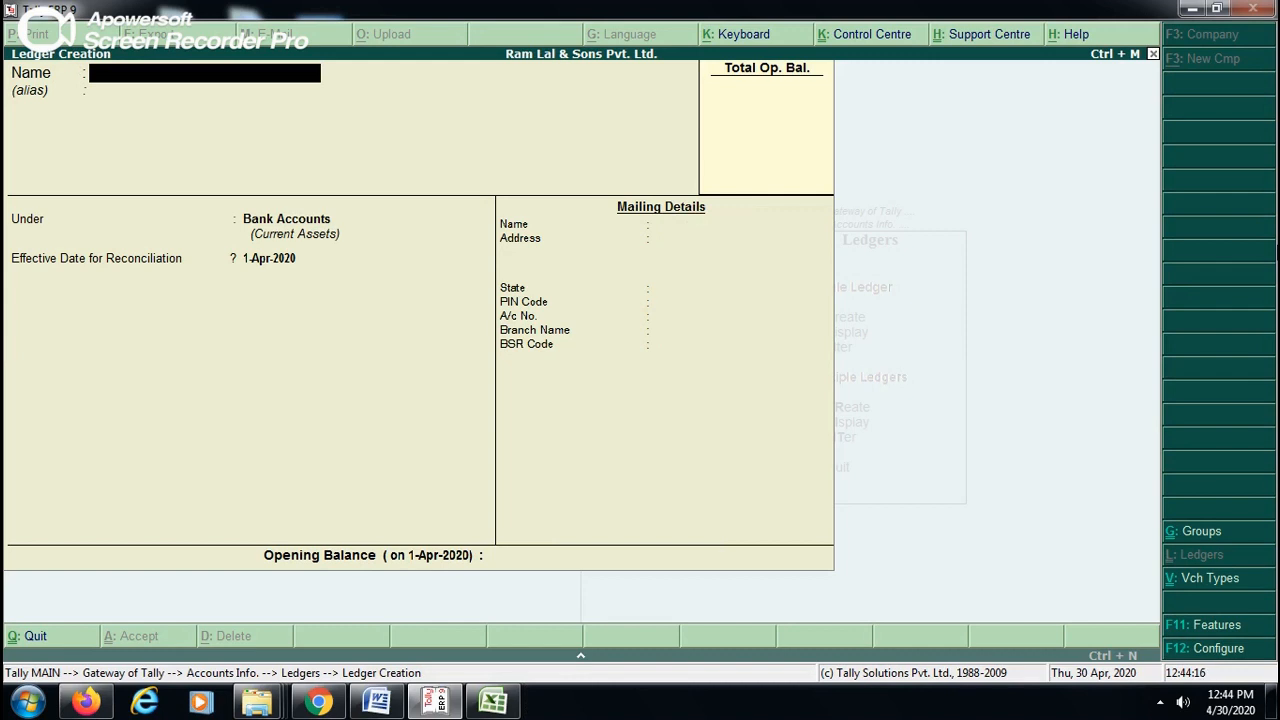
key(Escape)
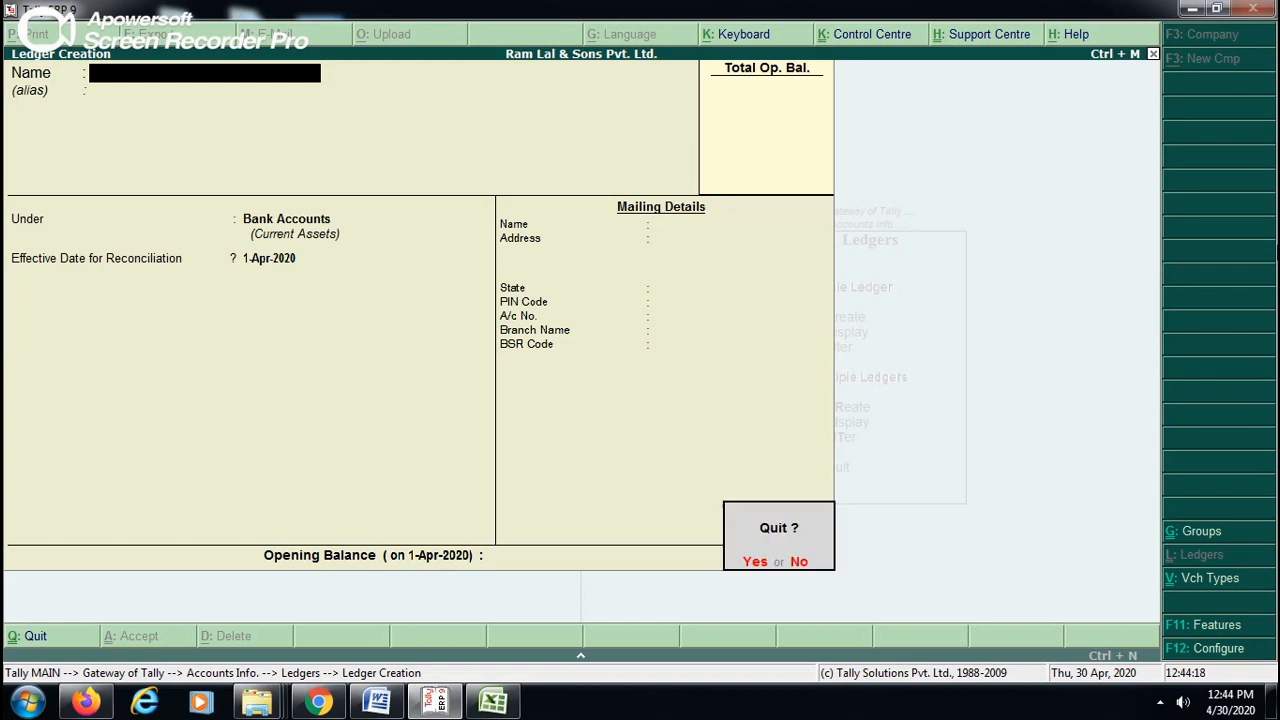
key(Return)
key(Escape)
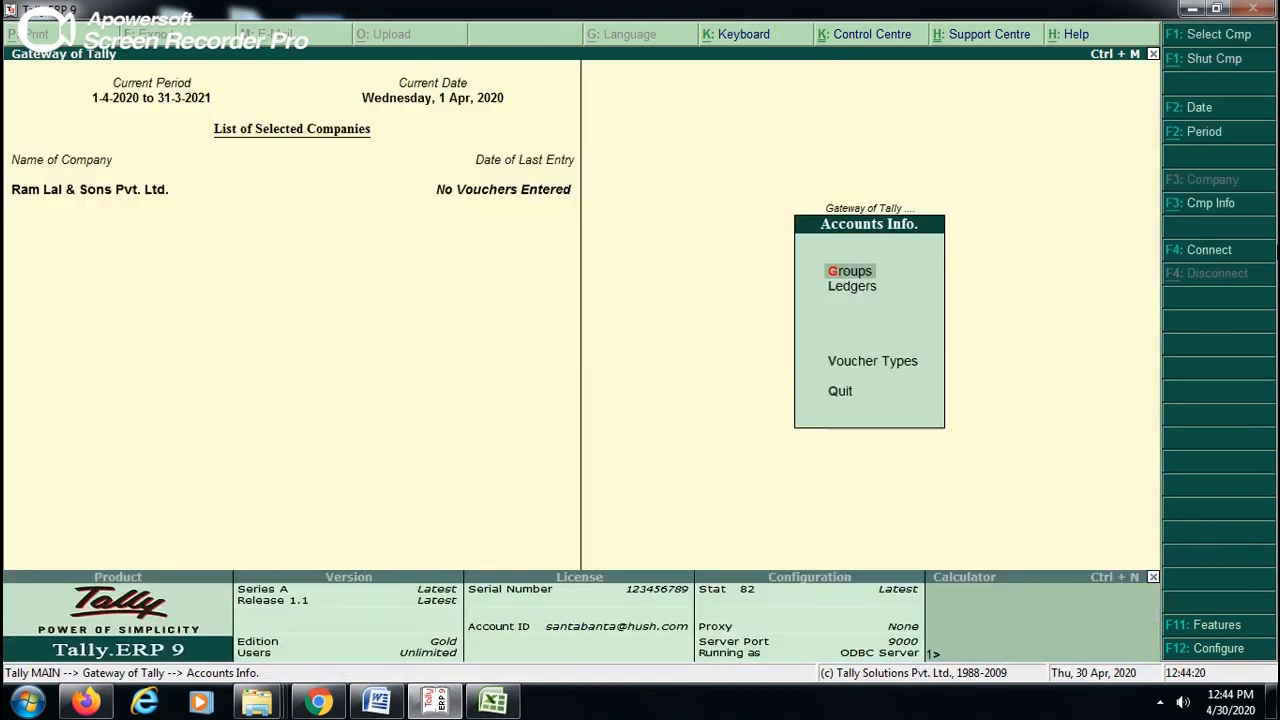
- Examine the bank-related groups, including Bank OCC A/c and Bank OD A/c, in the group display list
key(Return)
key(Down)
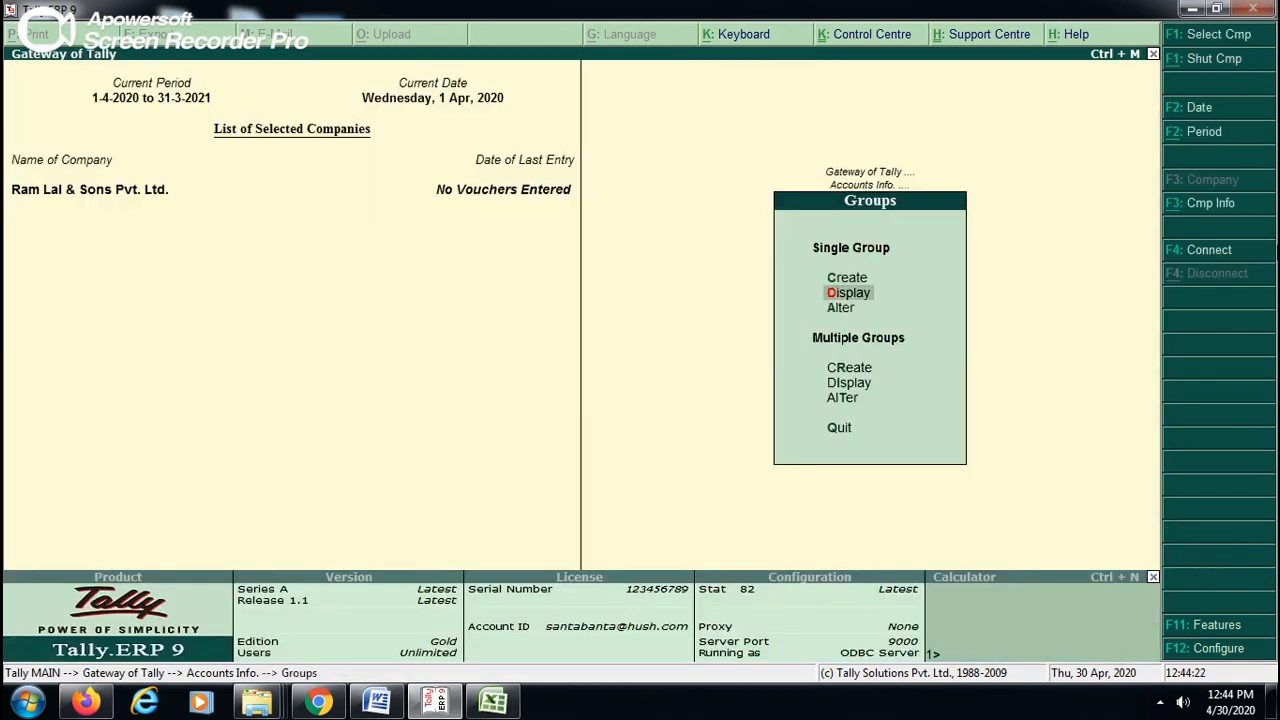
key(Return)
key(Down)
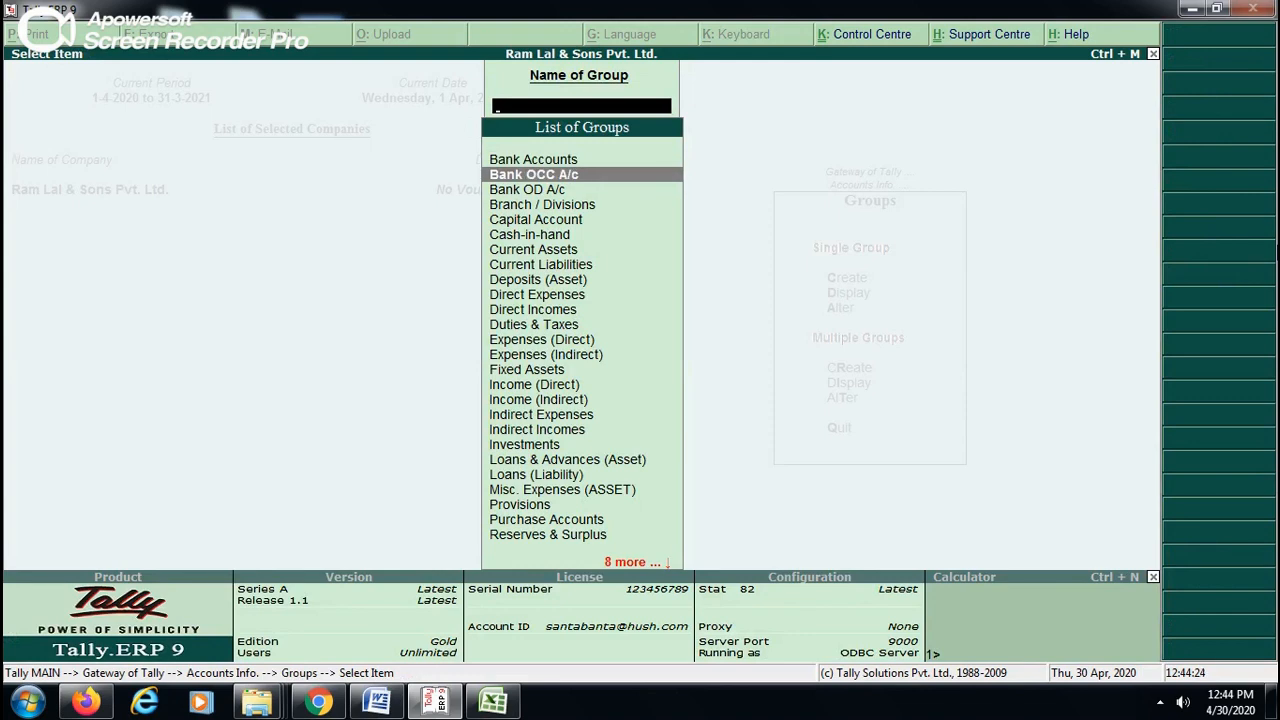
key(Down)
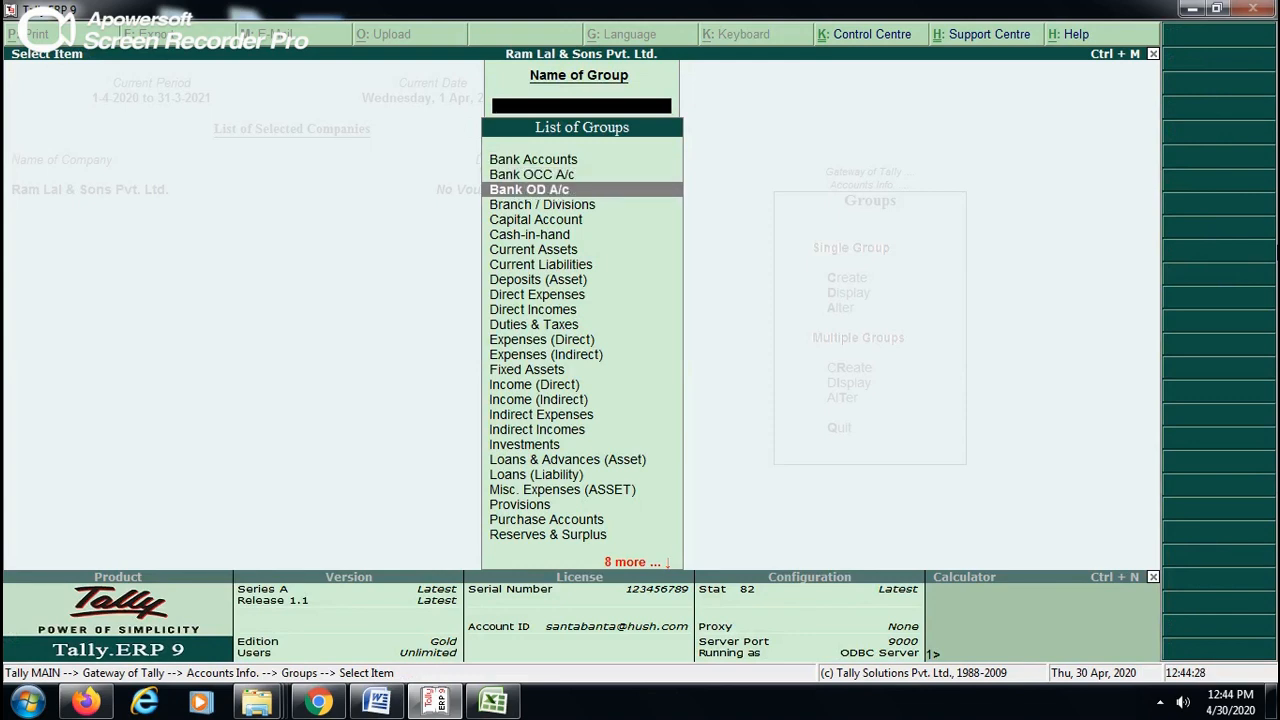
key(Escape)
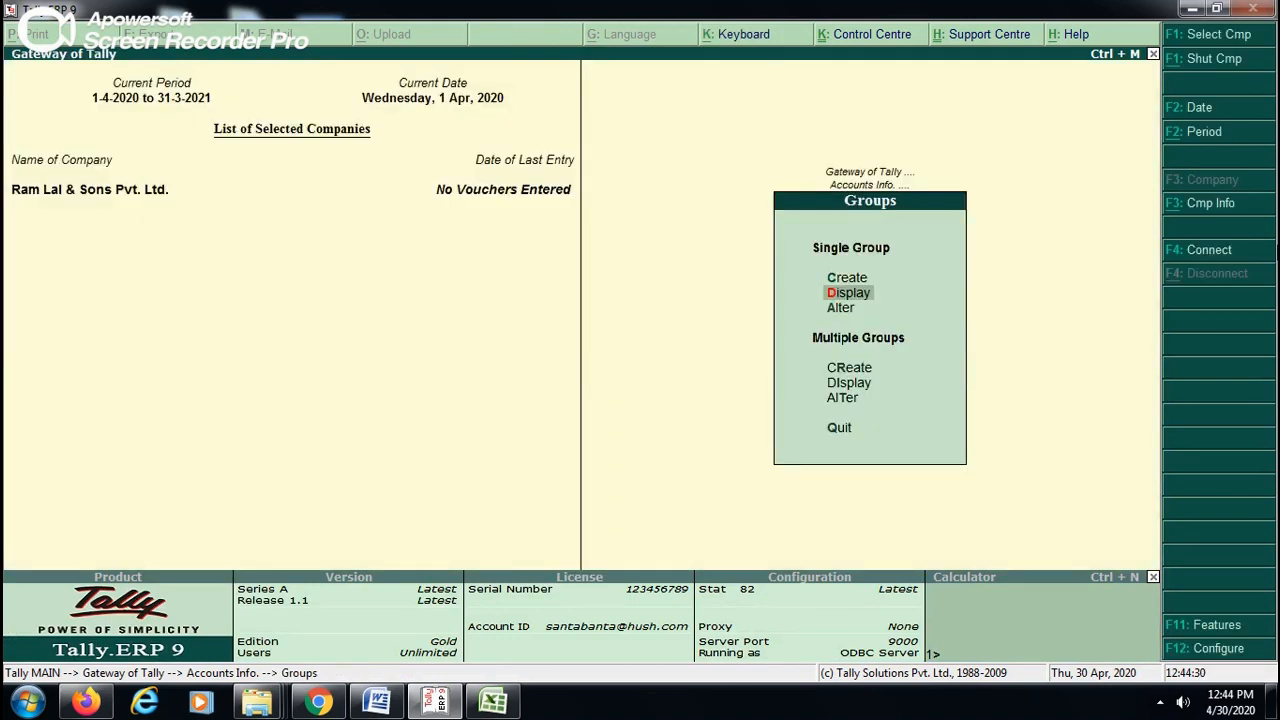
key(Escape)
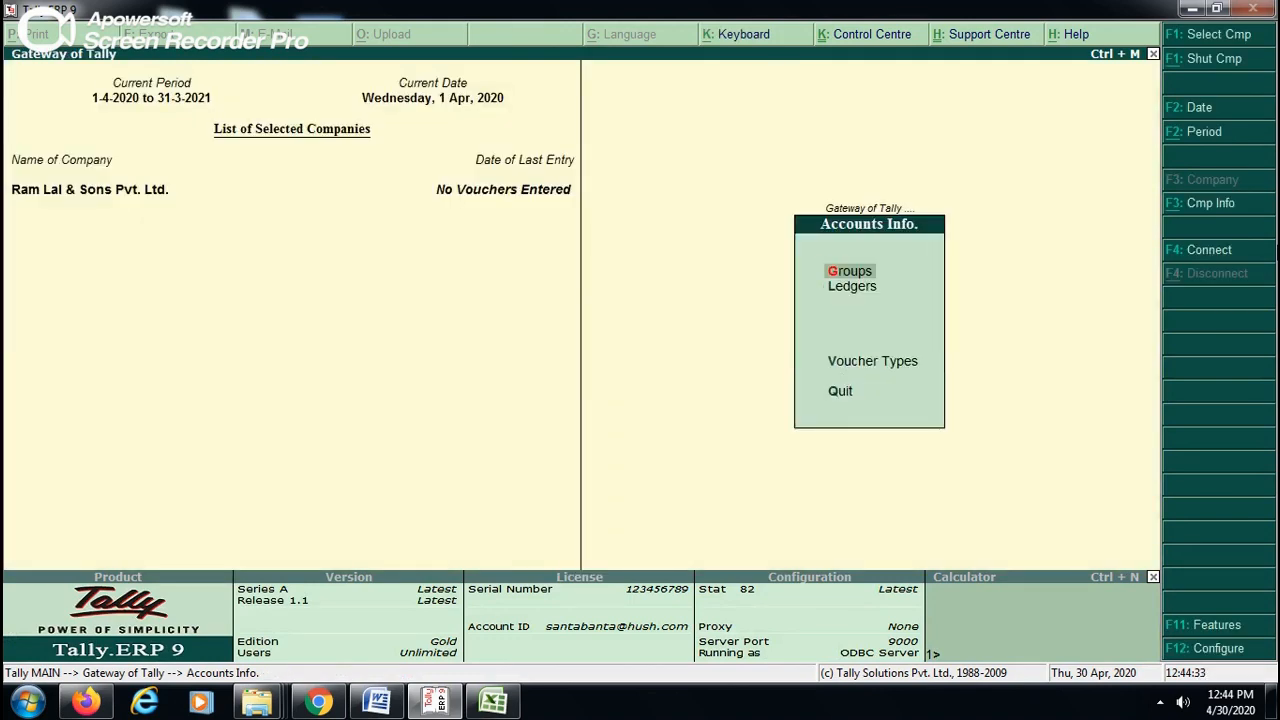
- Start a new single ledger named ICICI BANK OD A/C and place it under the Bank OD A/c group
key(Down)
key(Return)
key(Return)
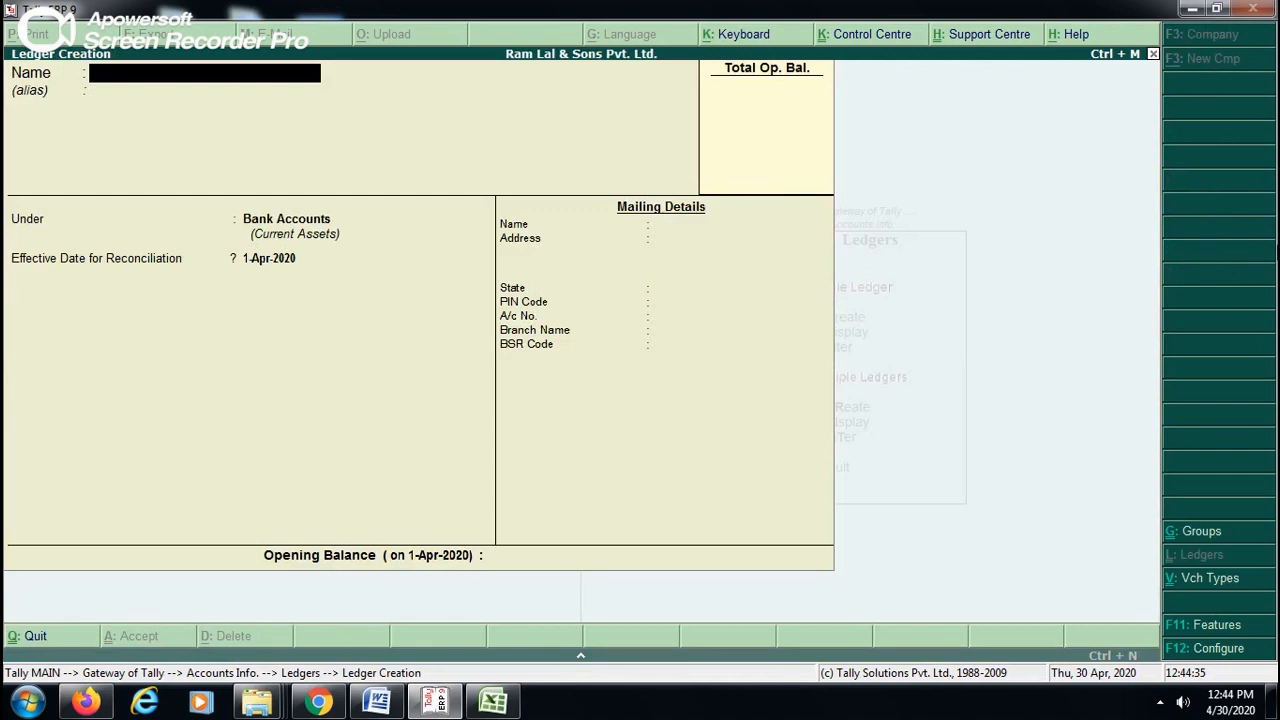
text(ICICI BANK OD A/C)
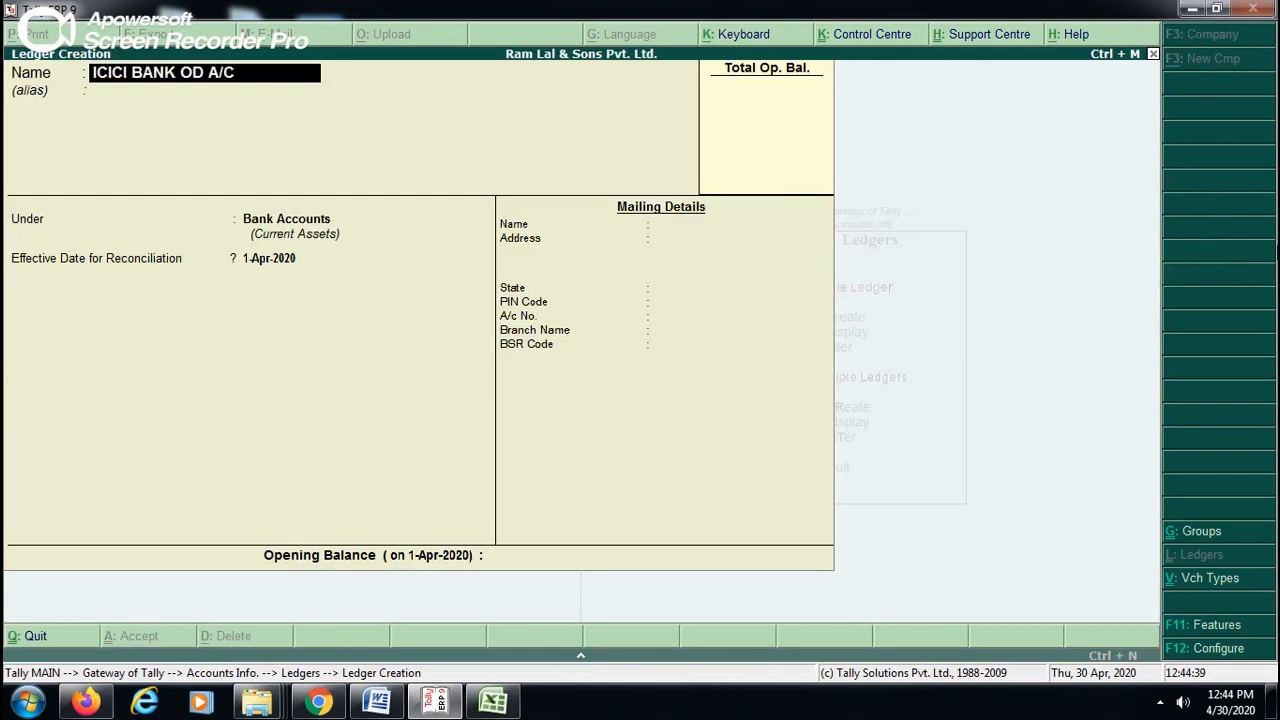
key(Return)
key(Return)
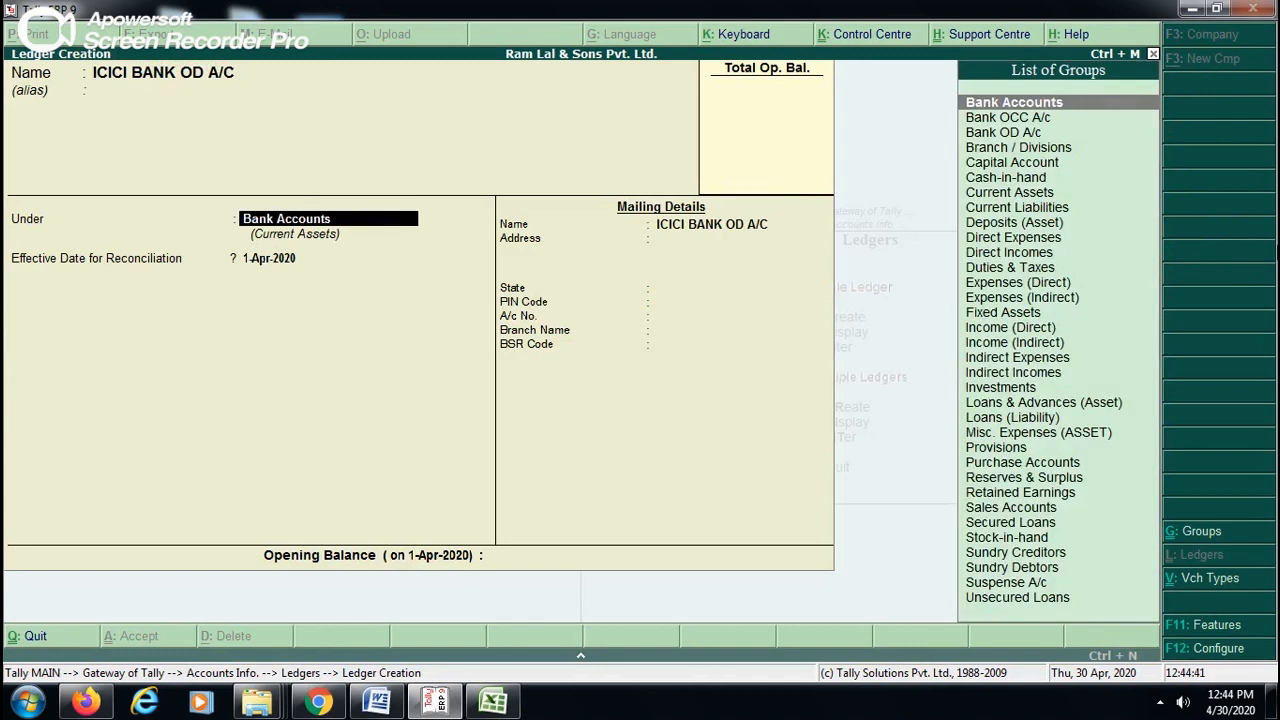
key(Down)
key(Down)
- Save the ICICI BANK OD A/C ledger with the state Not Applicable and blank address, bank details and opening balance
key(Return)
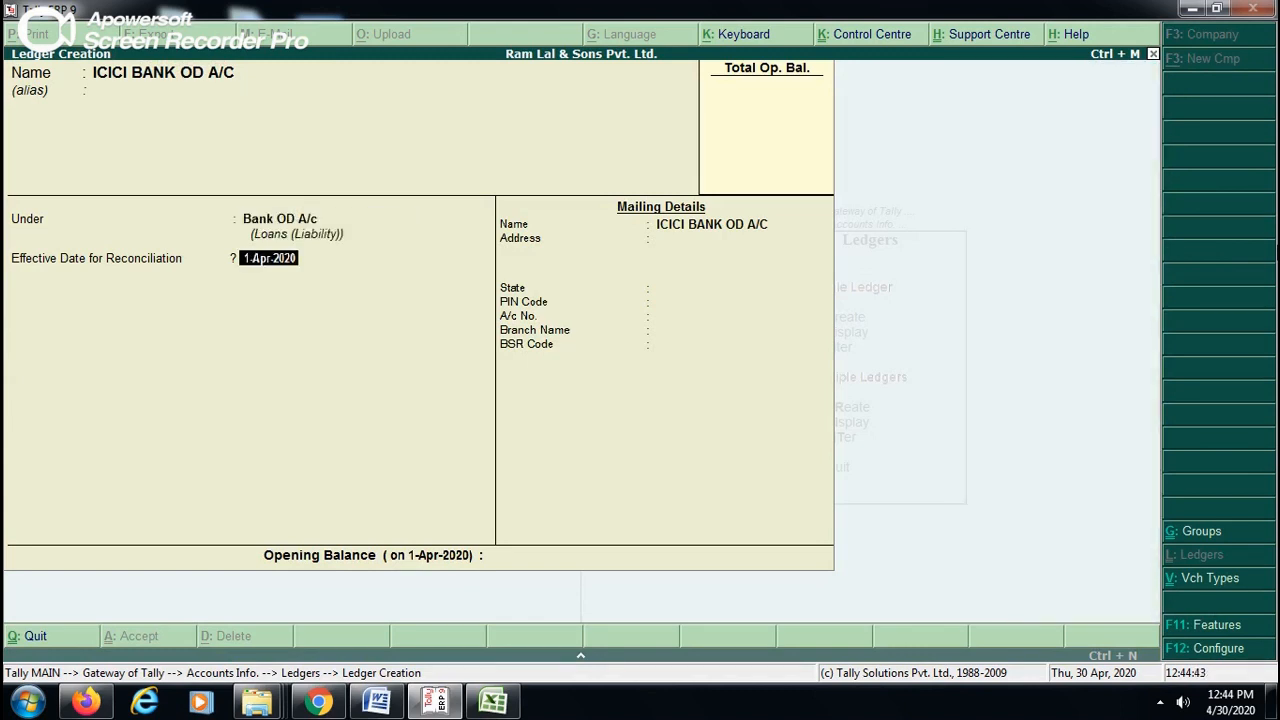
key(Return)
key(Return)
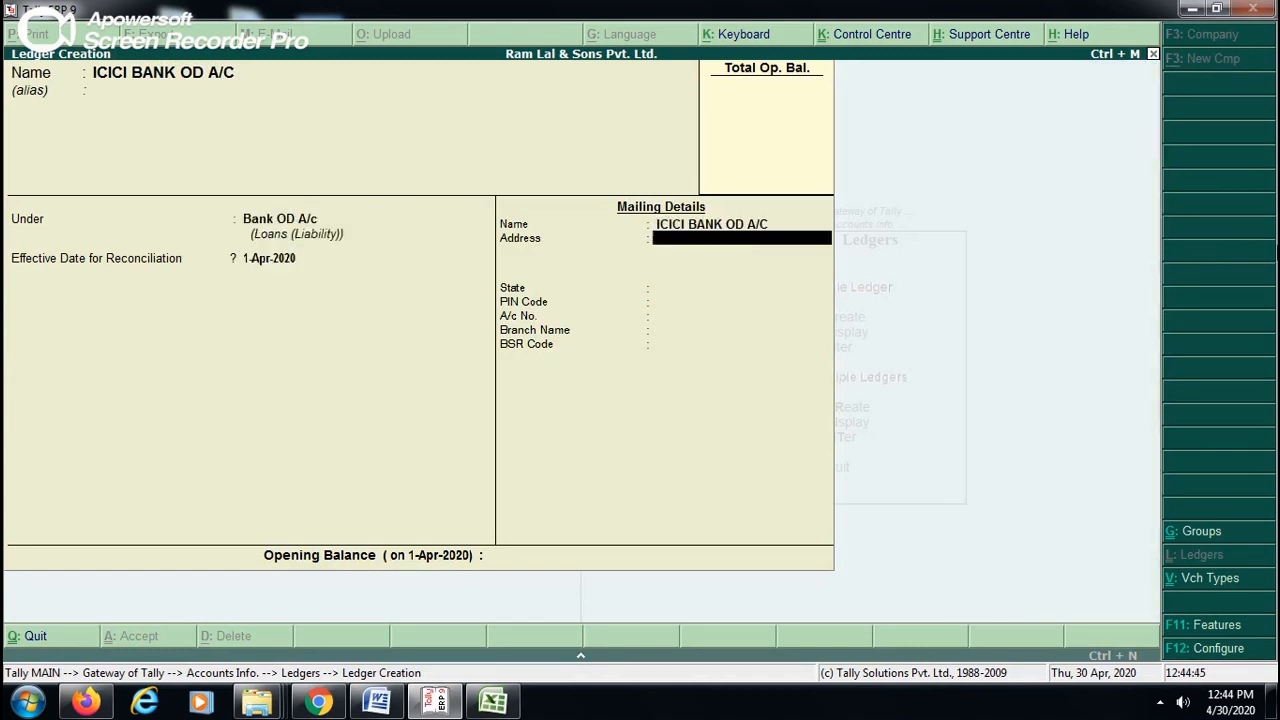
key(Return)
key(Return)
key(Return)
key(Return)
key(Return)
key(Return)
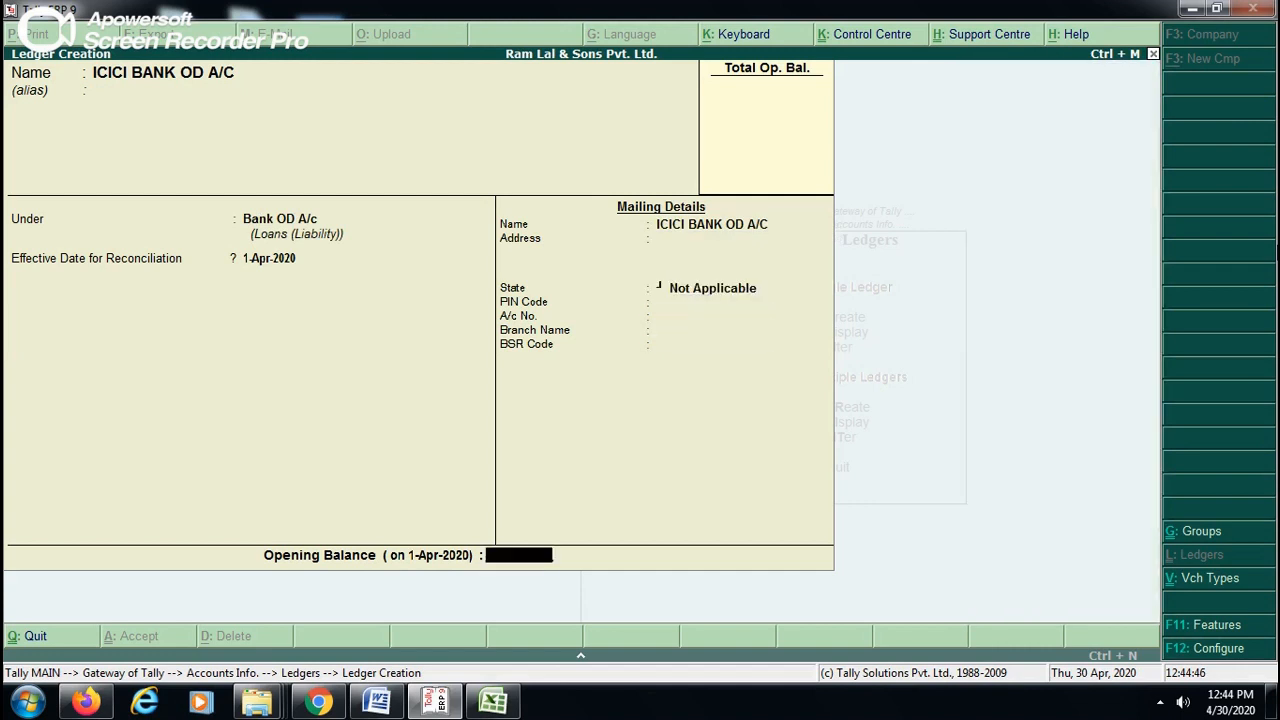
key(Return)
key(Return)
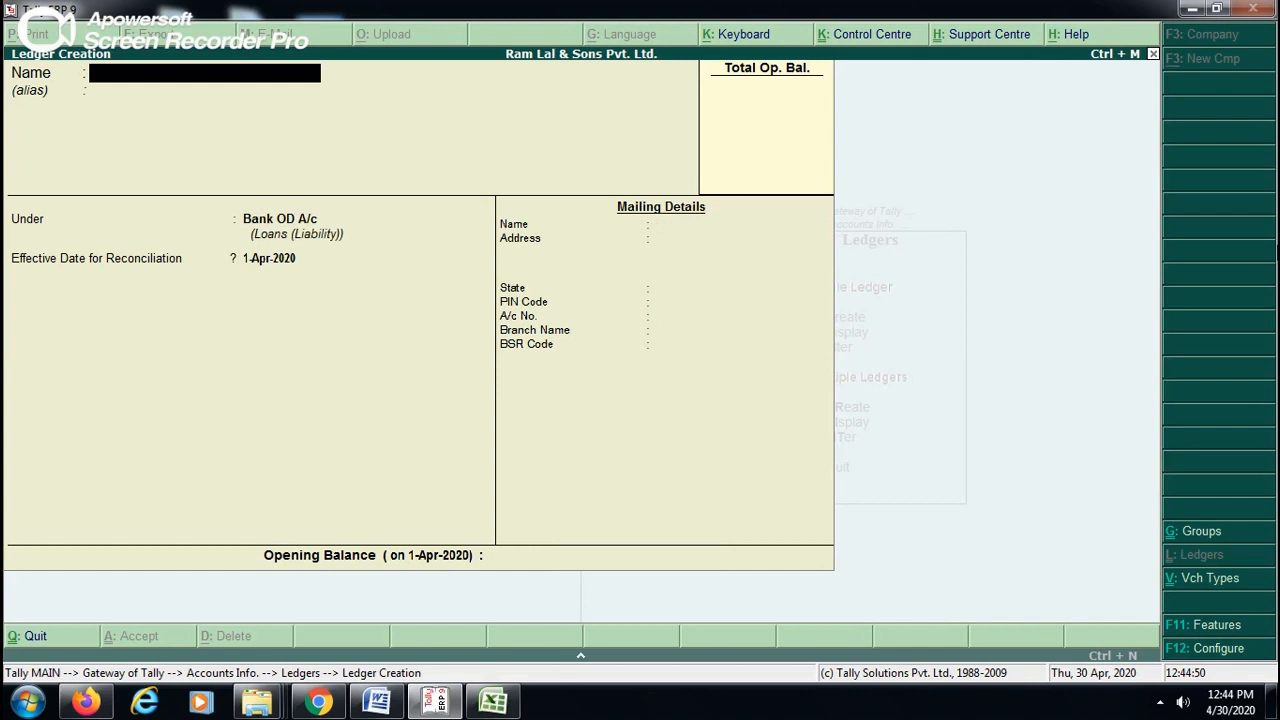
- Name the next ledger ICICI BANK OCC A/C and keep it under the Bank OD A/c group
text(ICICI BANK OCC)
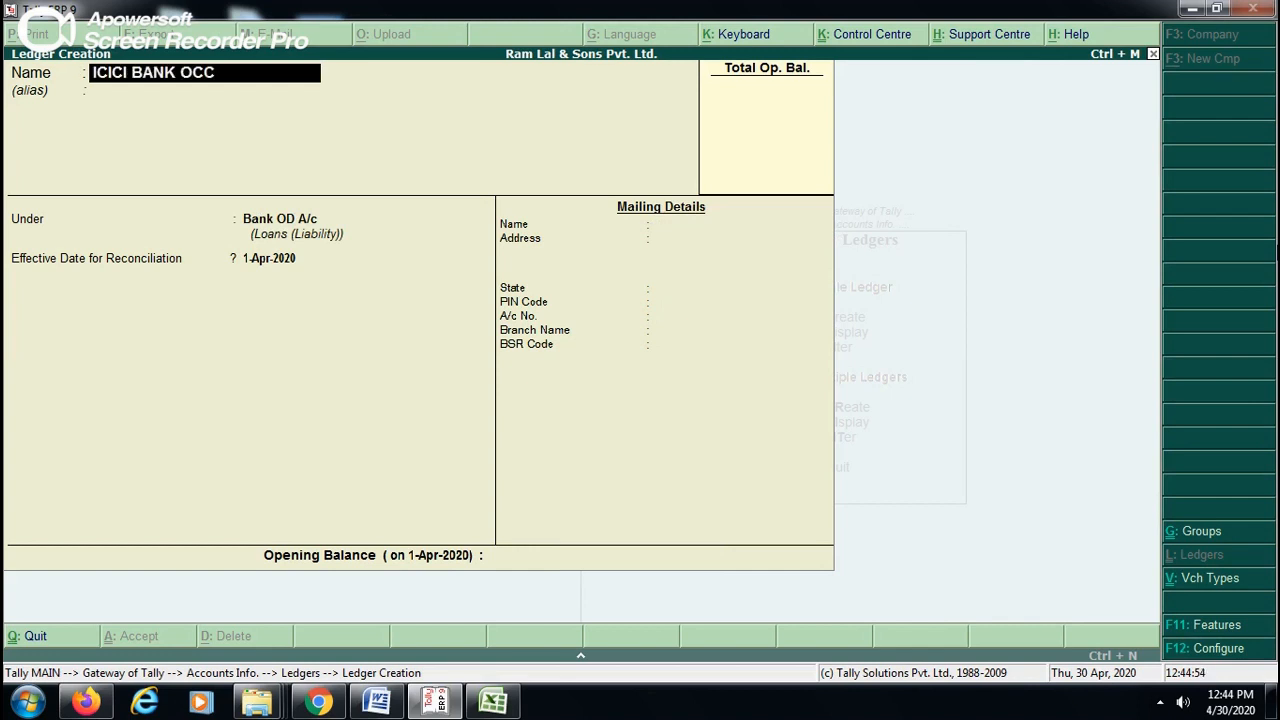
text( A/C)
key(Return)
key(Return)
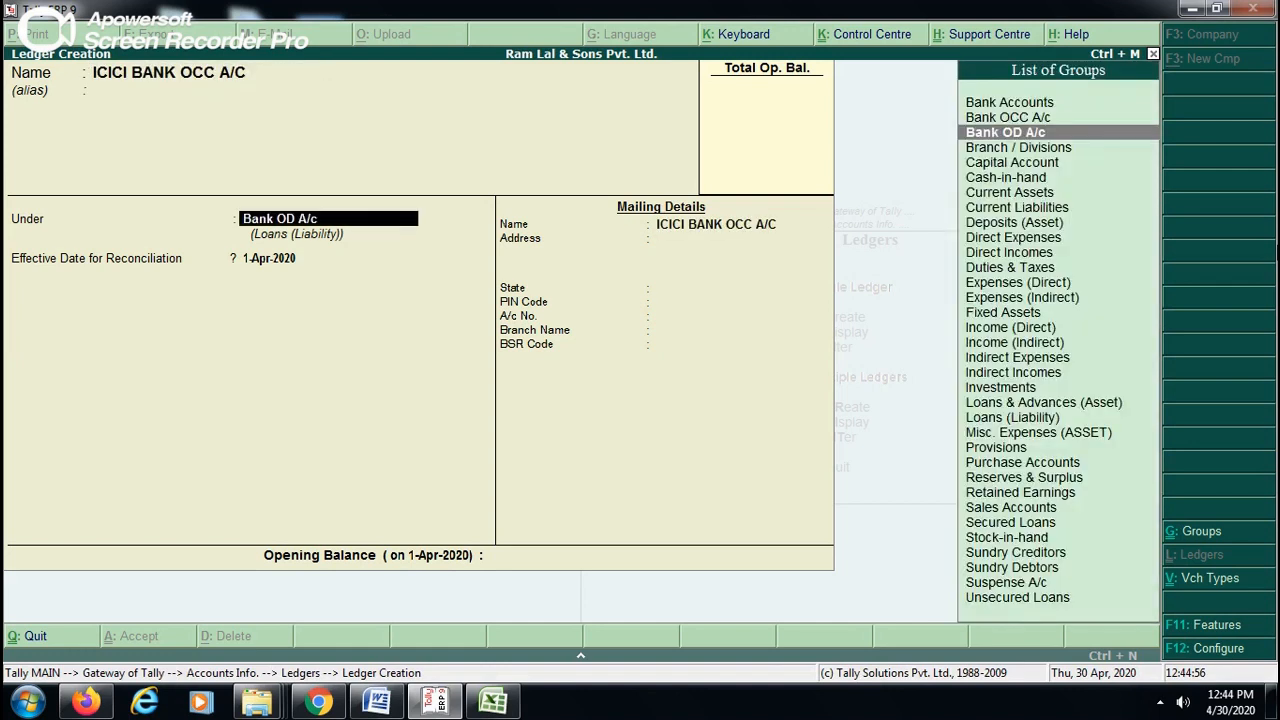
key(Return)
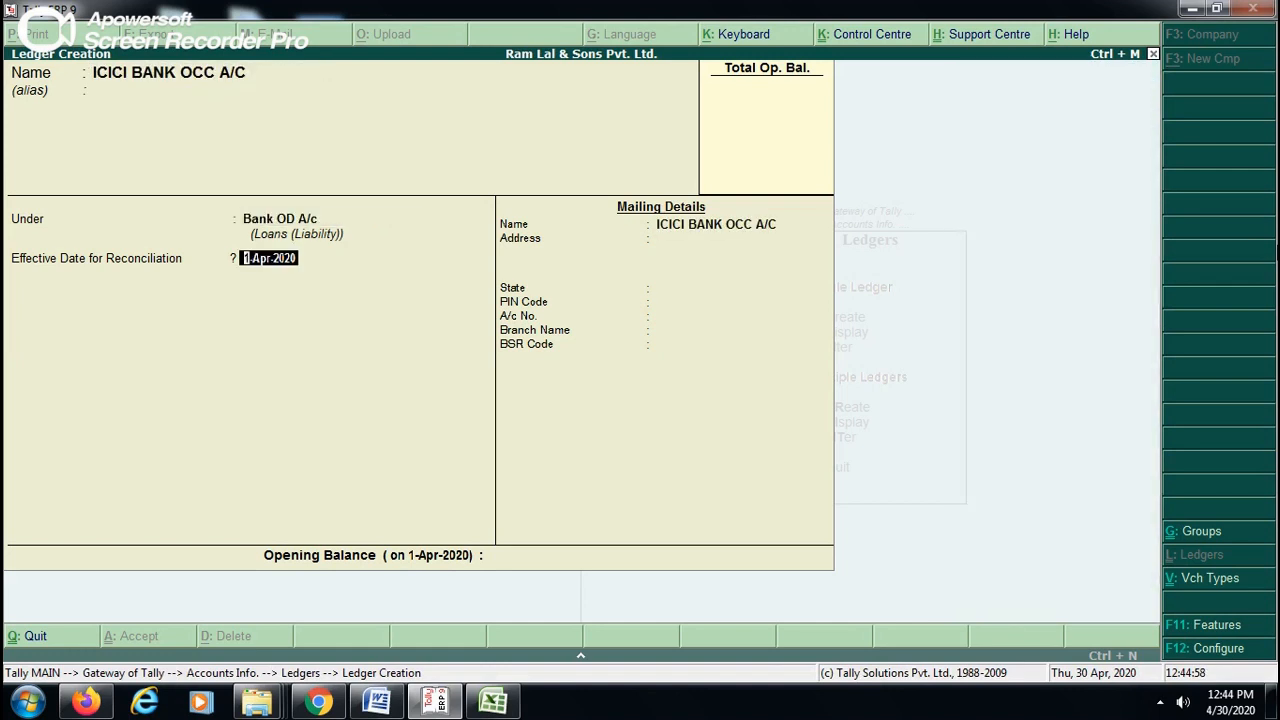
- Save the ICICI BANK OCC A/C ledger with the remaining details left at their defaults and leave ledger creation
key(Return)
key(Return)
key(Return)
key(Return)
key(Return)
key(Return)
key(Return)
key(Return)
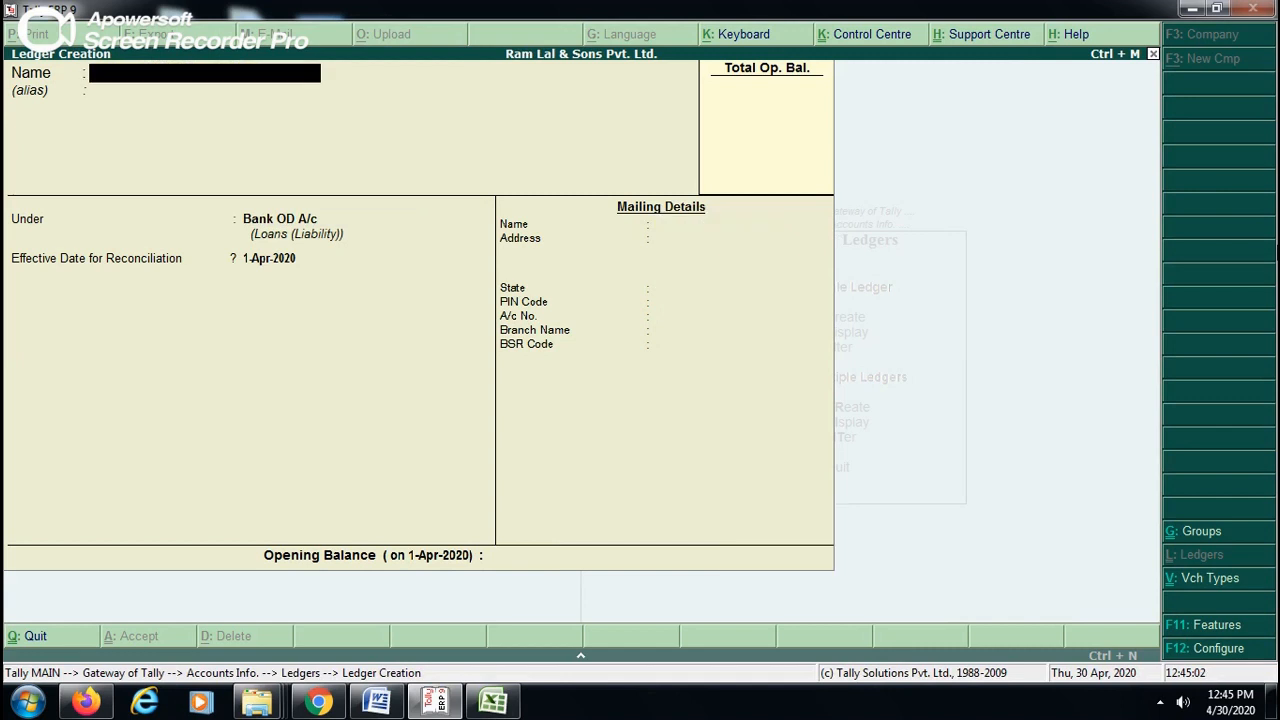
key(Escape)
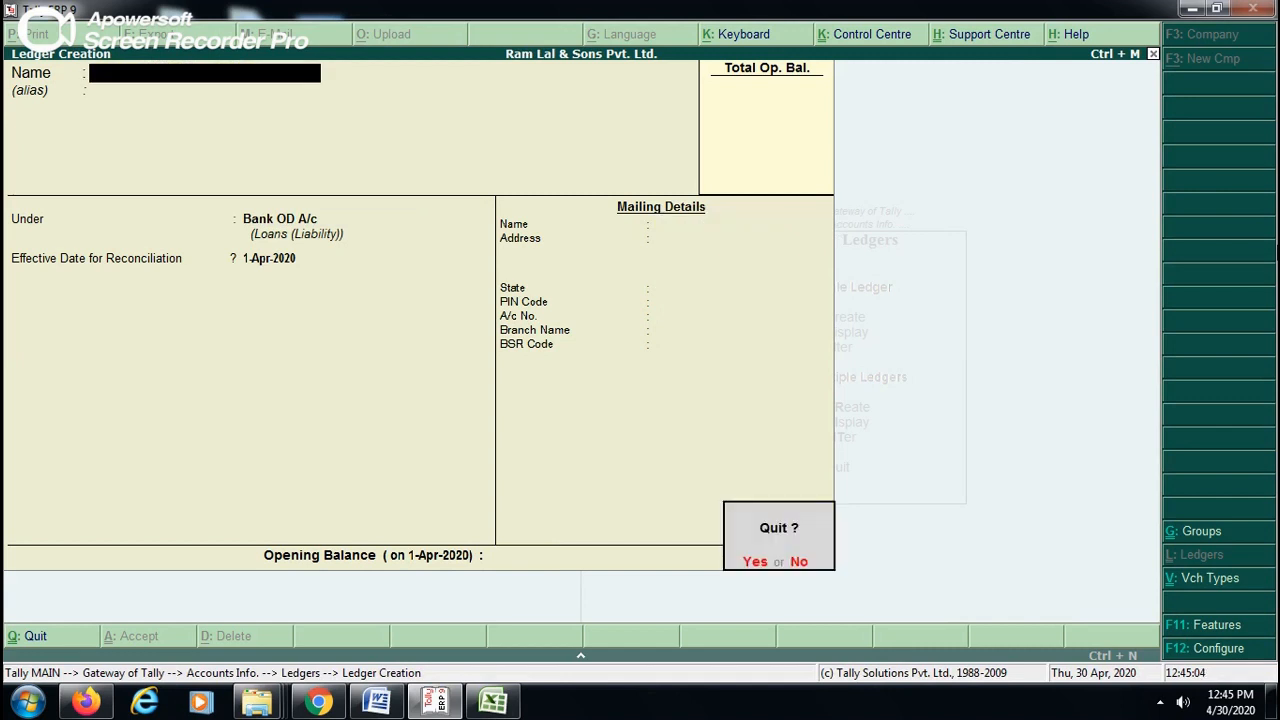
key(Return)
key(Escape)
- Examine the groups from Bank Accounts down to Capital Account in the group display list
key(Up)
key(Up)
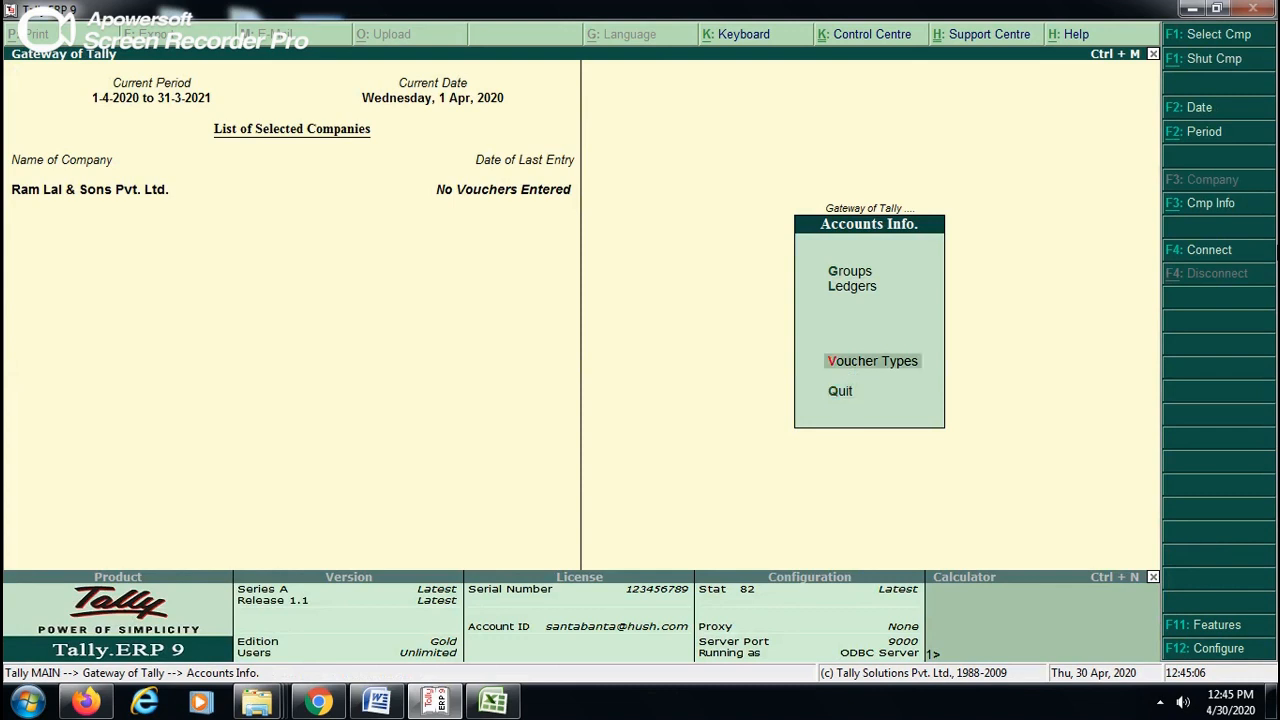
key(Up)
key(Up)
key(Return)
key(Down)
key(Return)
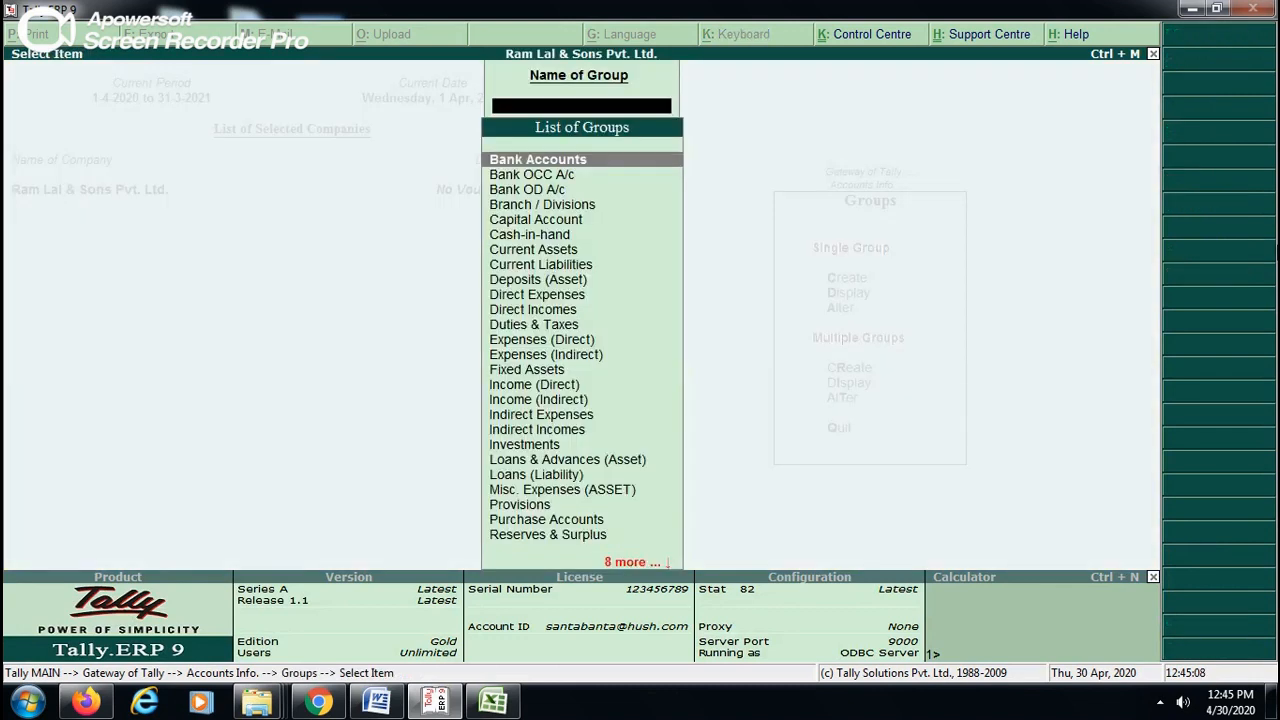
key(Down)
key(Down)
key(Down)
key(Down)
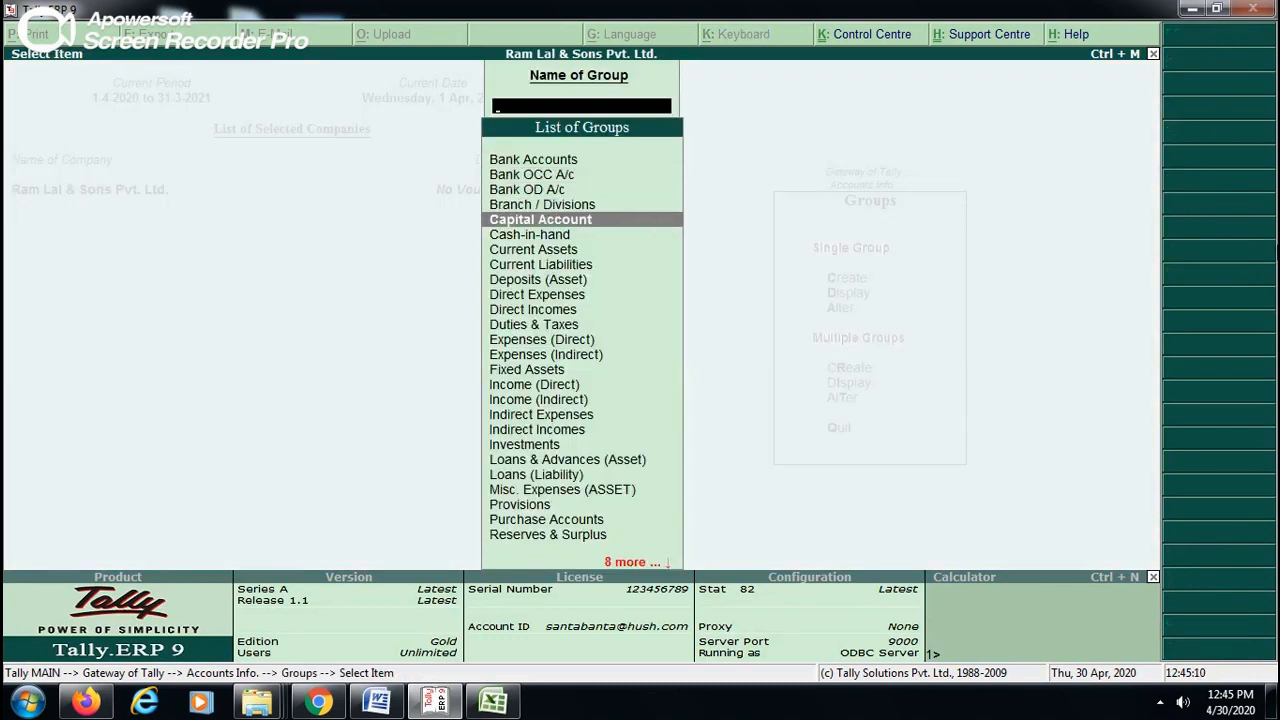
key(Escape)
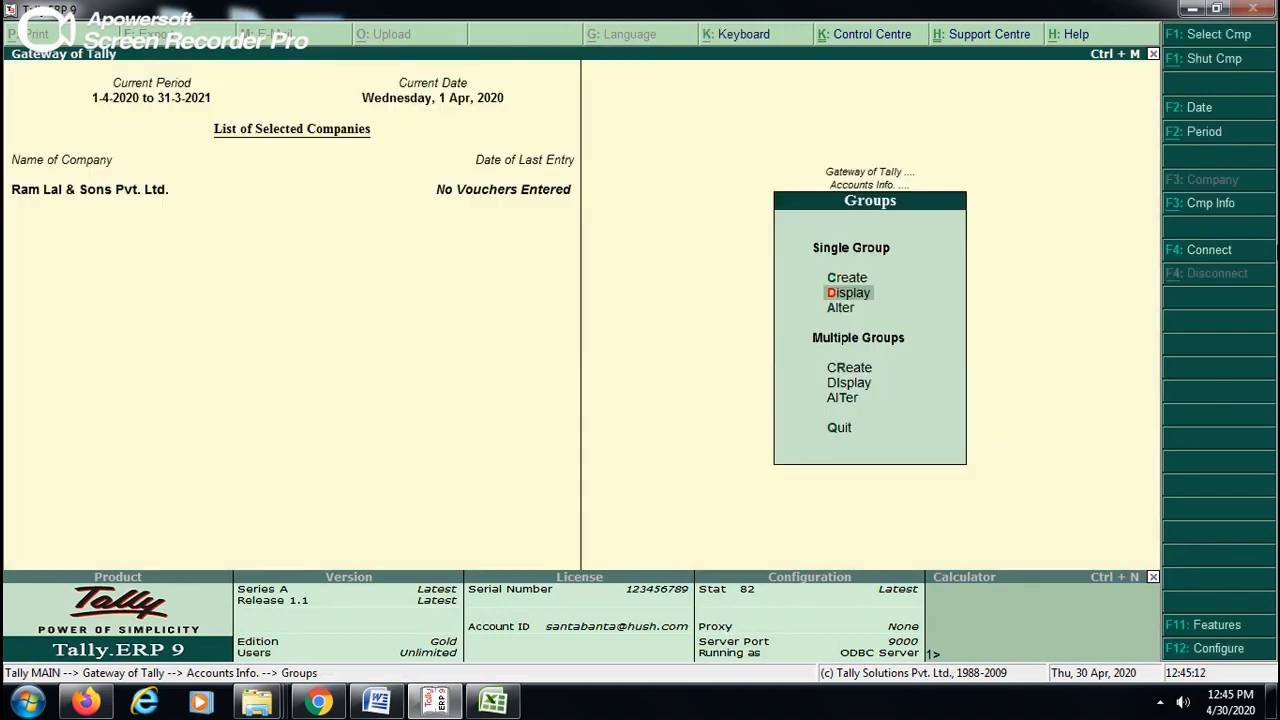
key(Escape)
key(Escape)
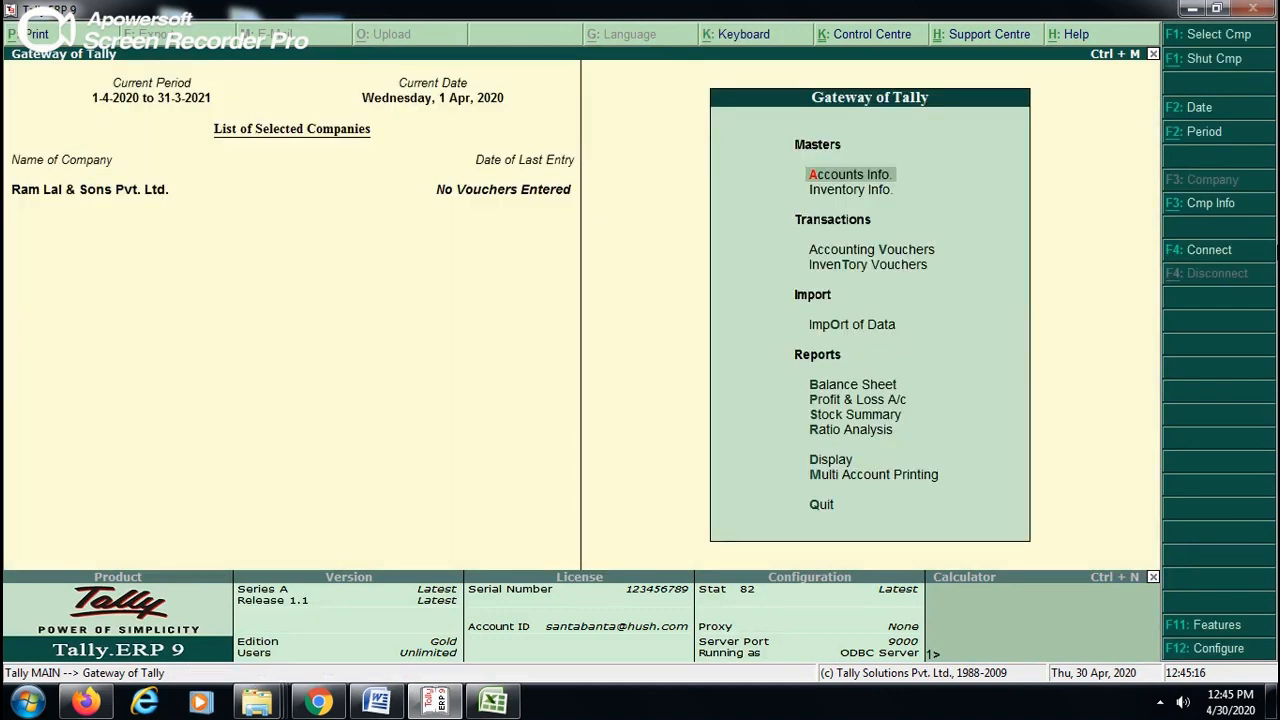
- Start a new single ledger named with the owner's name followed by CAPITAL A/C, without an alias
key(Return)
key(Down)
key(Return)
key(Return)
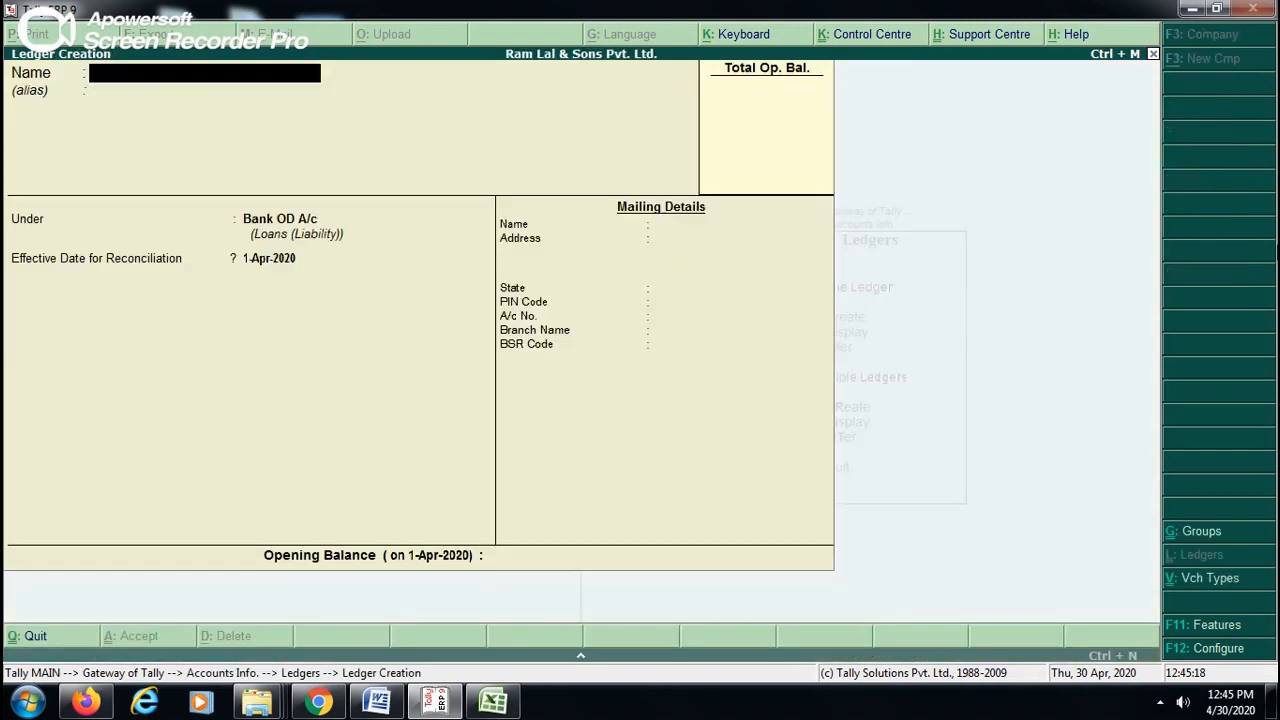
text(ITAL)
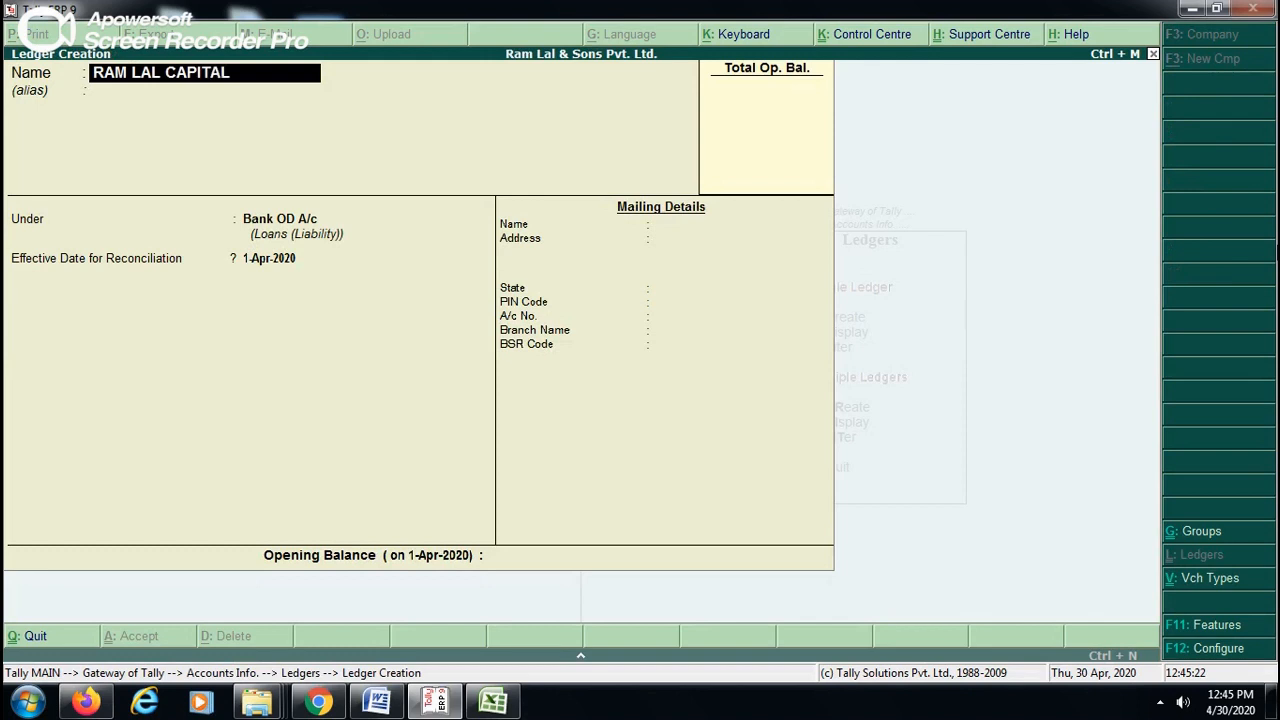
text( A/C)
key(Return)
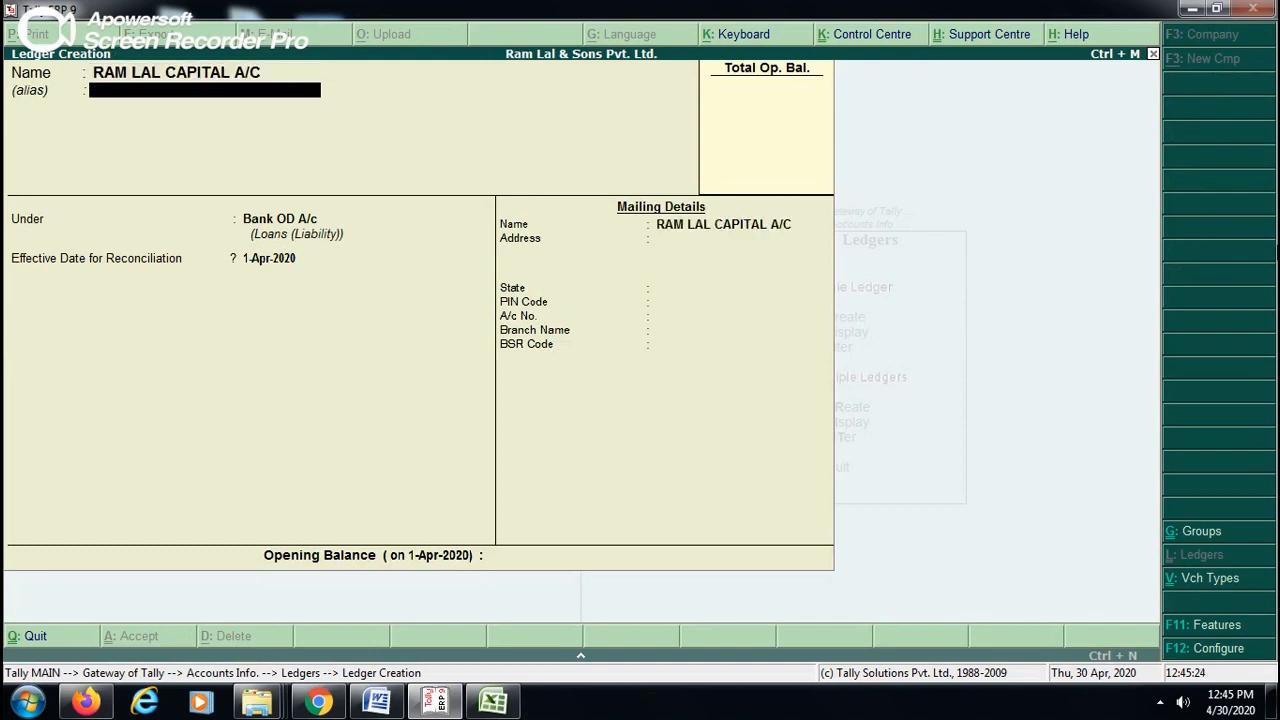
key(Return)
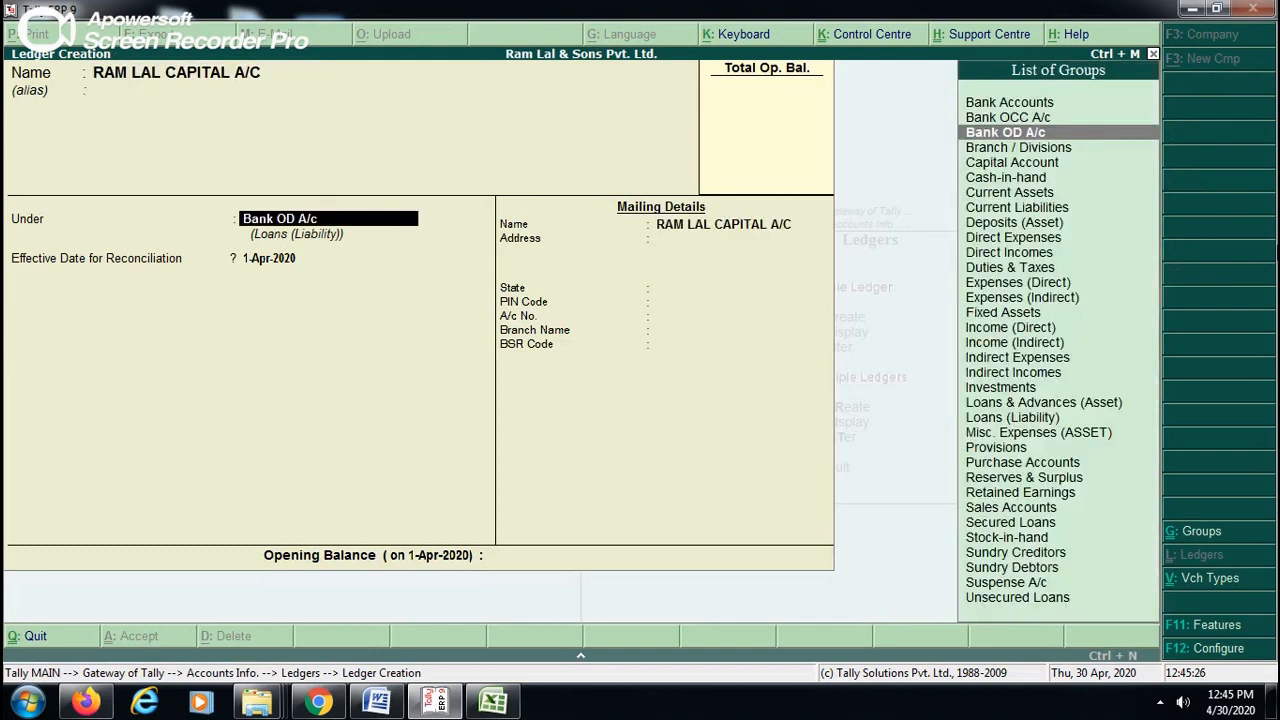
- Place the capital ledger under the Capital Account group and keep inventory values affected at No
key(Down)
key(Down)
key(Return)
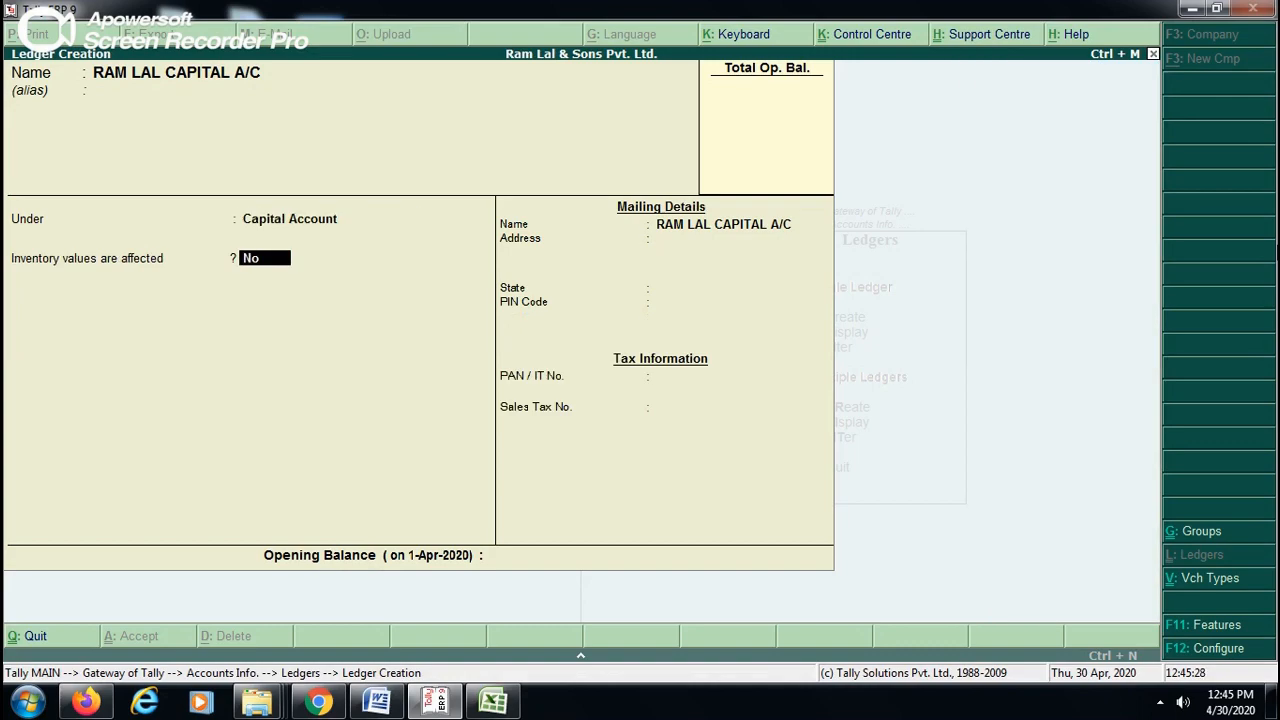
key(Return)
key(Return)
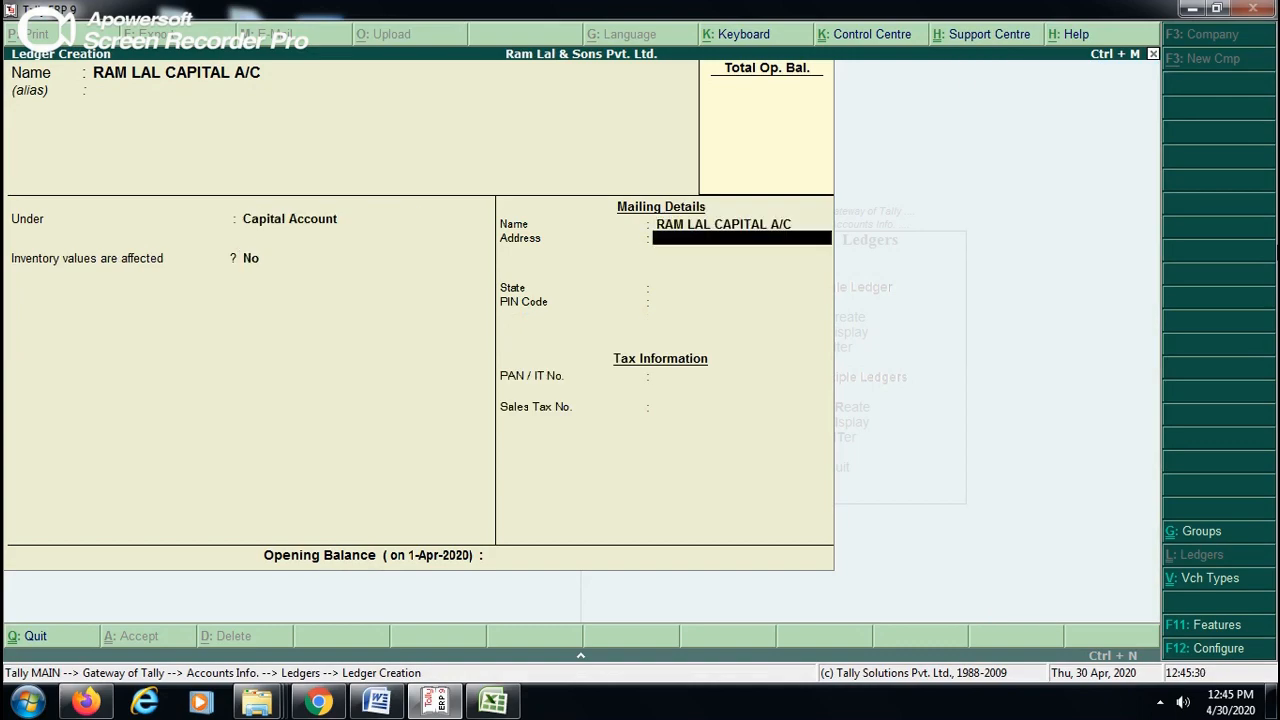
- Enter the owner's two-line mailing address for the capital ledger
text(GOMIT NAG)
key(BackSpace)
key(BackSpace)
key(BackSpace)
key(BackSpace)
key(BackSpace)
key(BackSpace)
text(TI NAGAR)
key(Return)
text(LUCKNOW)
key(Return)
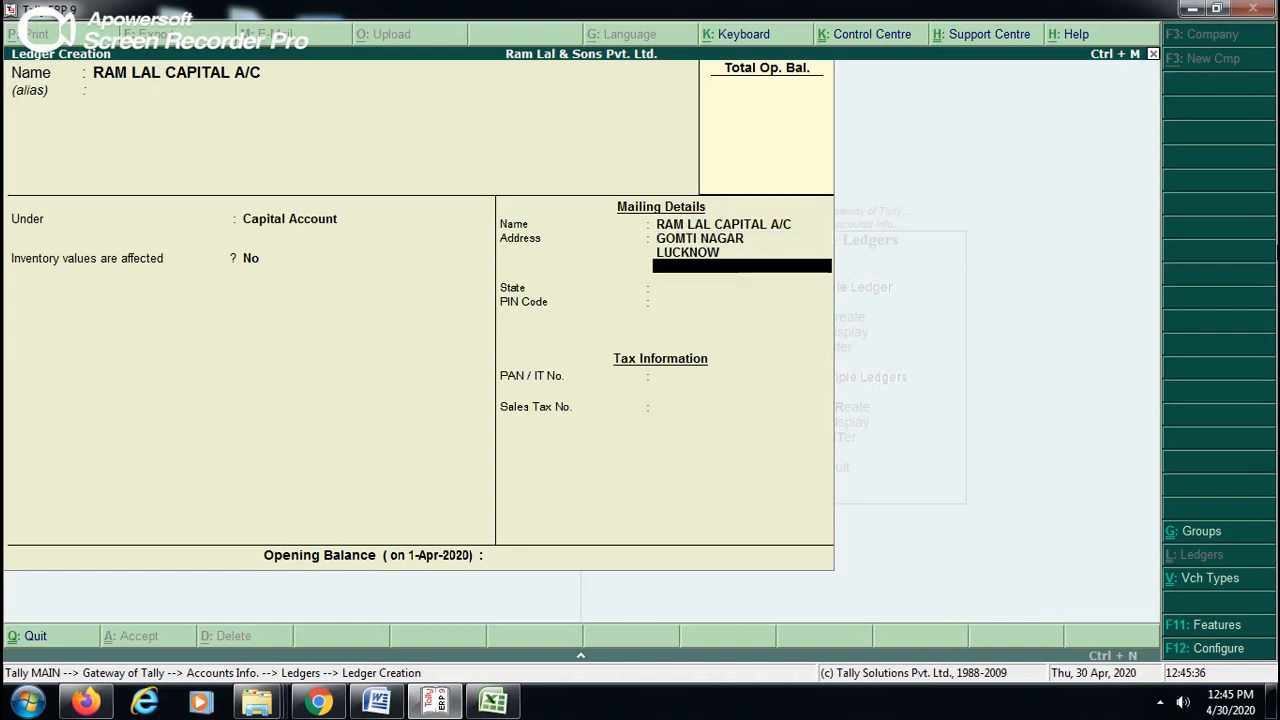
- Save the capital ledger with the state Not Applicable and blank tax details and opening balance, leaving ledger creation
key(Return)
key(Return)
key(Return)
key(Return)
key(Return)
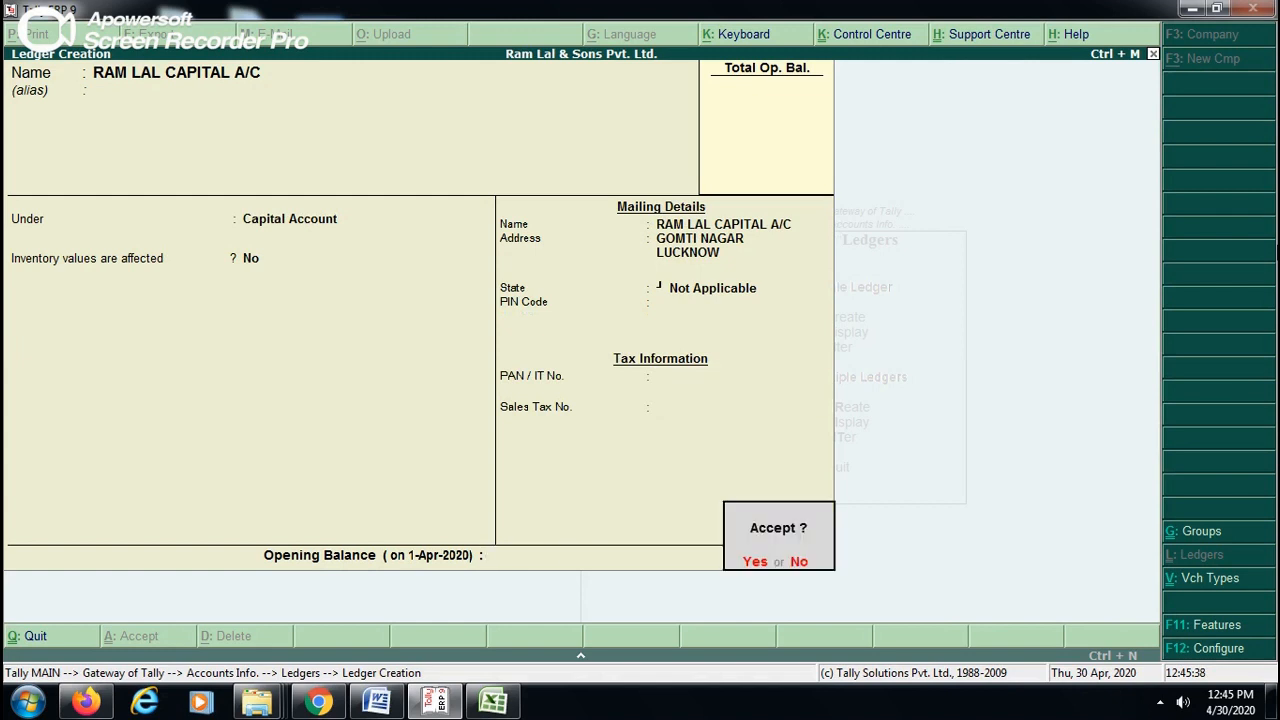
key(Return)
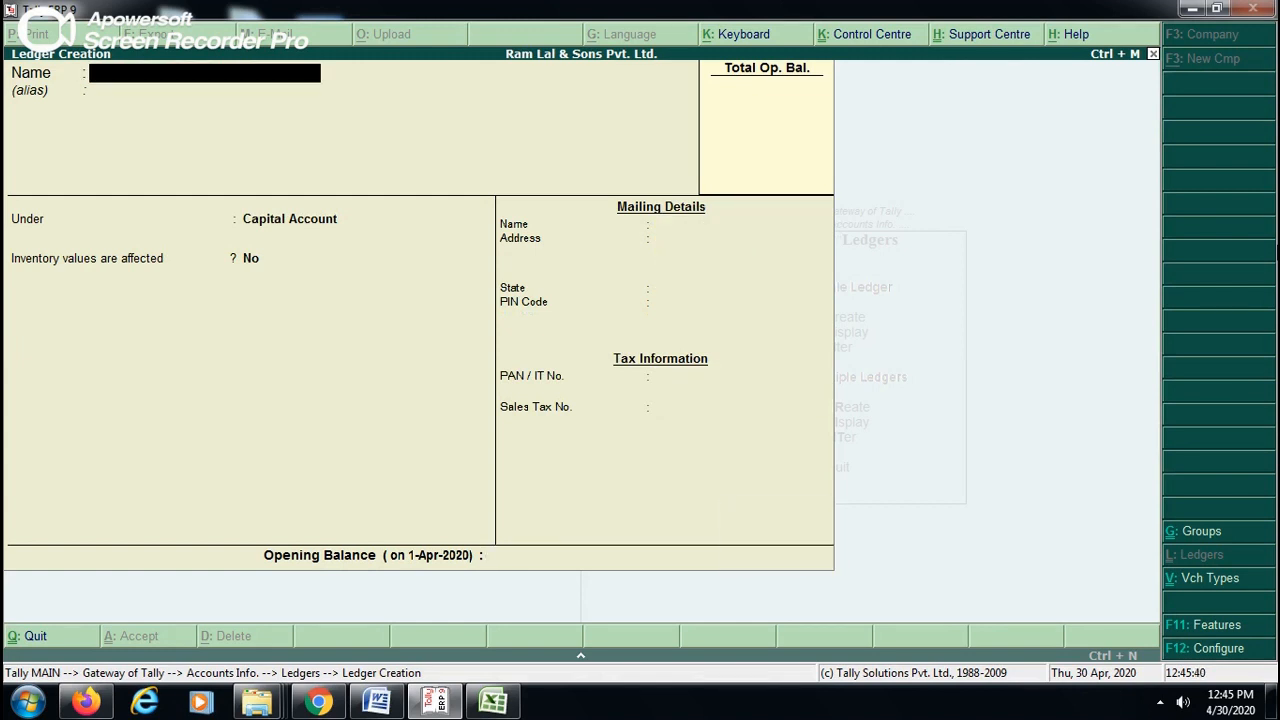
key(Escape)
key(Return)
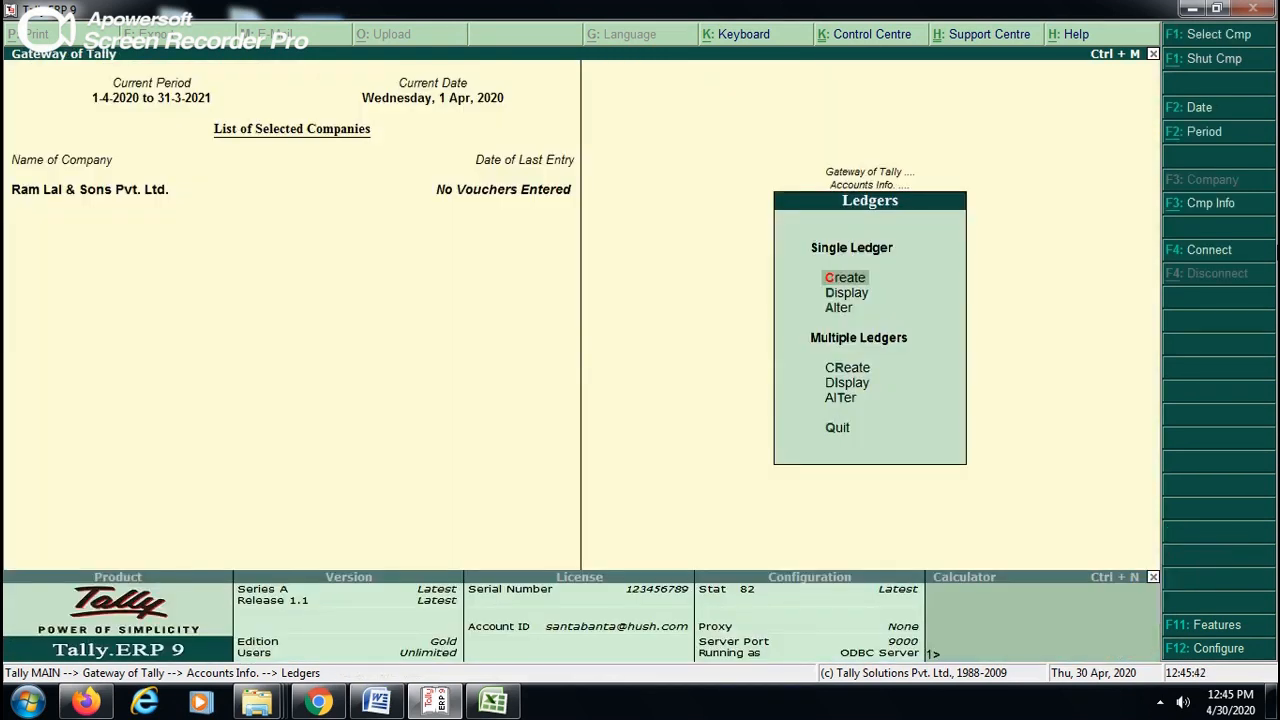
key(Escape)
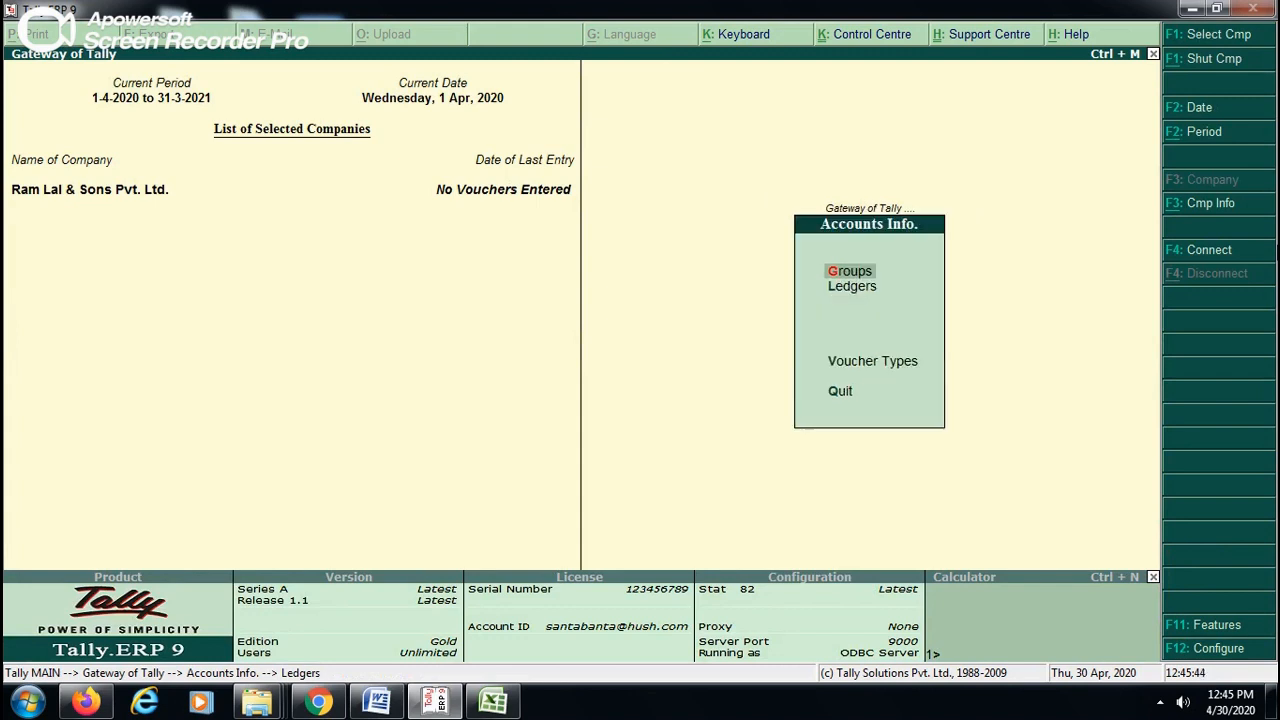
- Examine the Cash-in-hand and Current Assets groups in the group display list
key(Return)
key(Down)
key(Return)
key(Down)
key(Down)
key(Down)
key(Down)
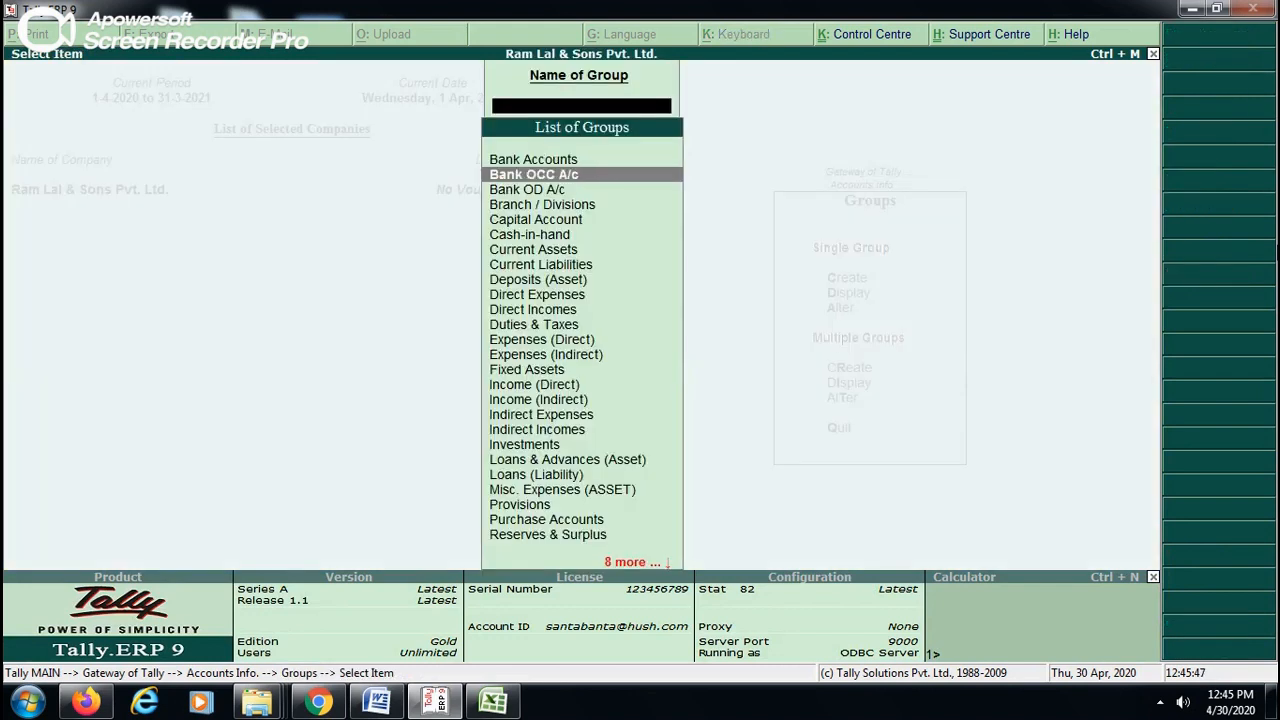
key(Down)
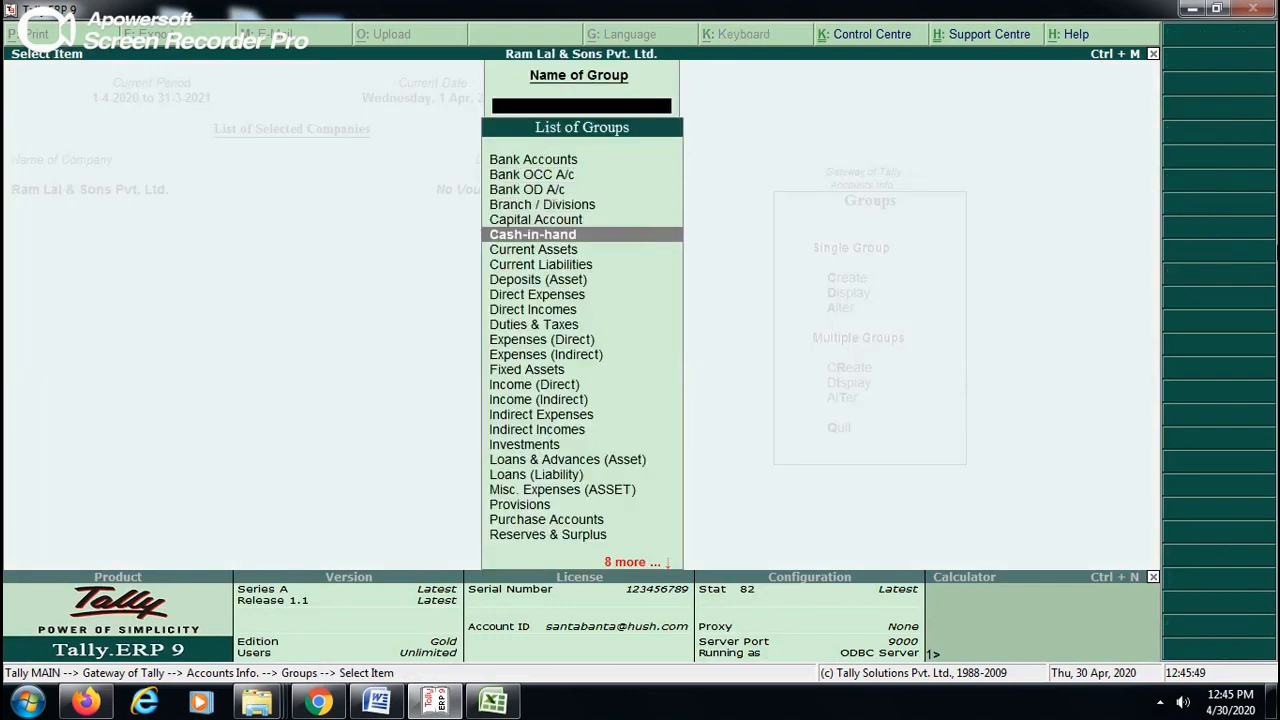
key(Down)
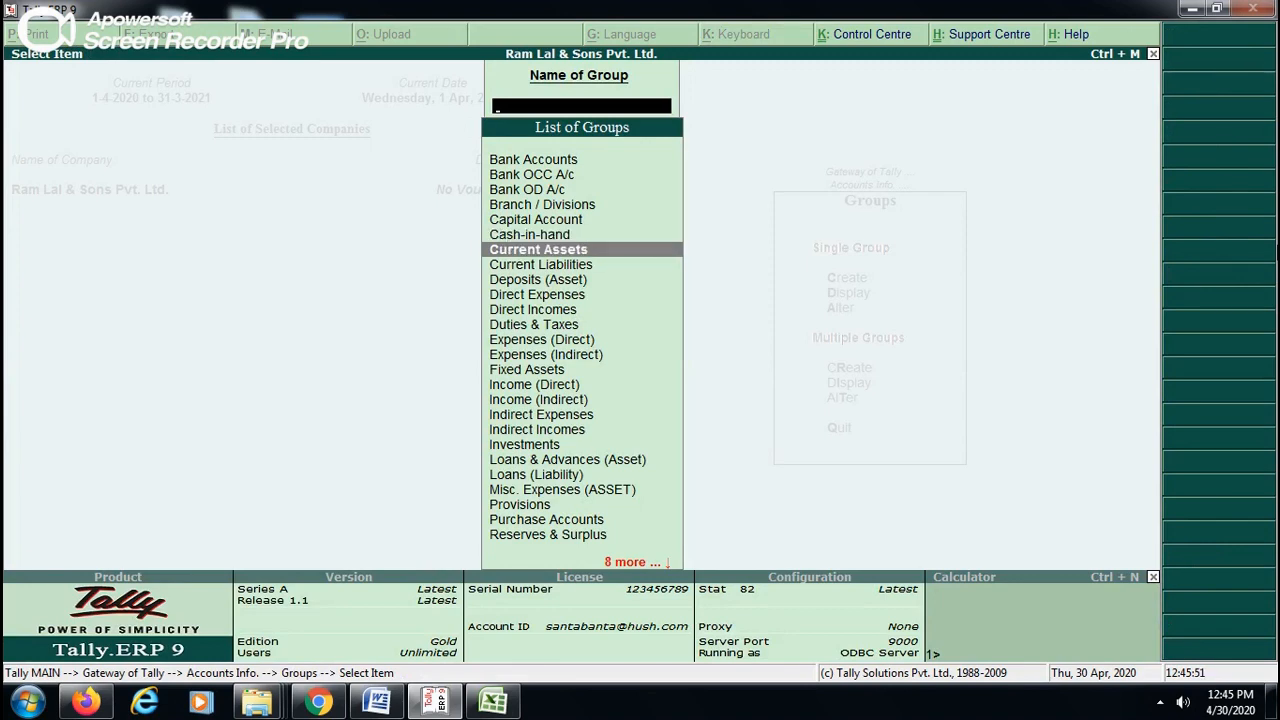
key(Escape)
key(Escape)
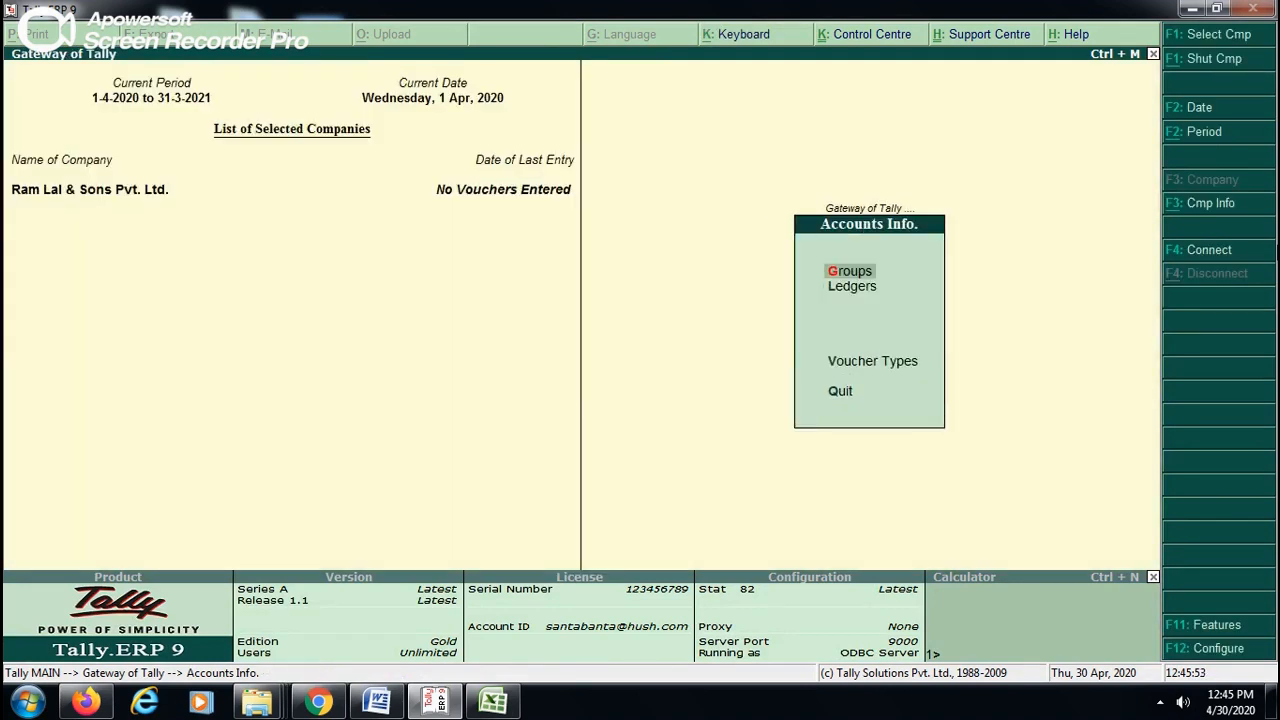
key(Escape)
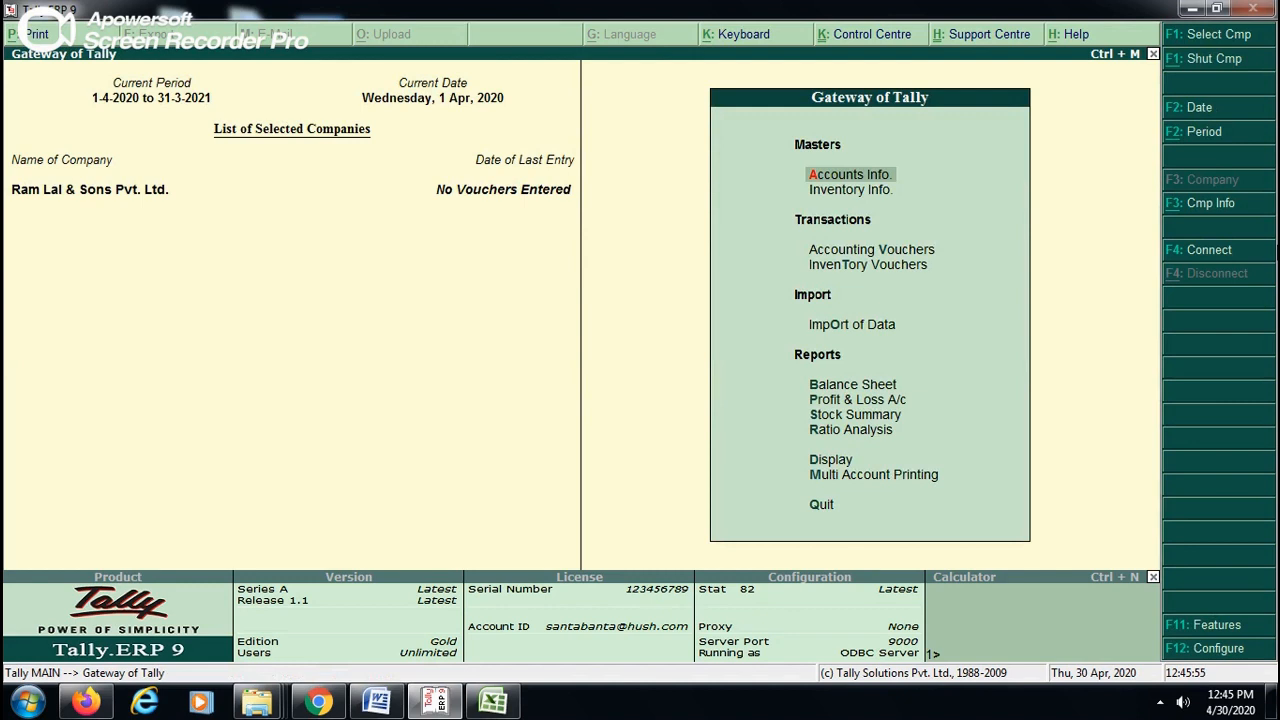
- Open the single-group display list and highlight the Current Assets group
key(Return)
key(Down)
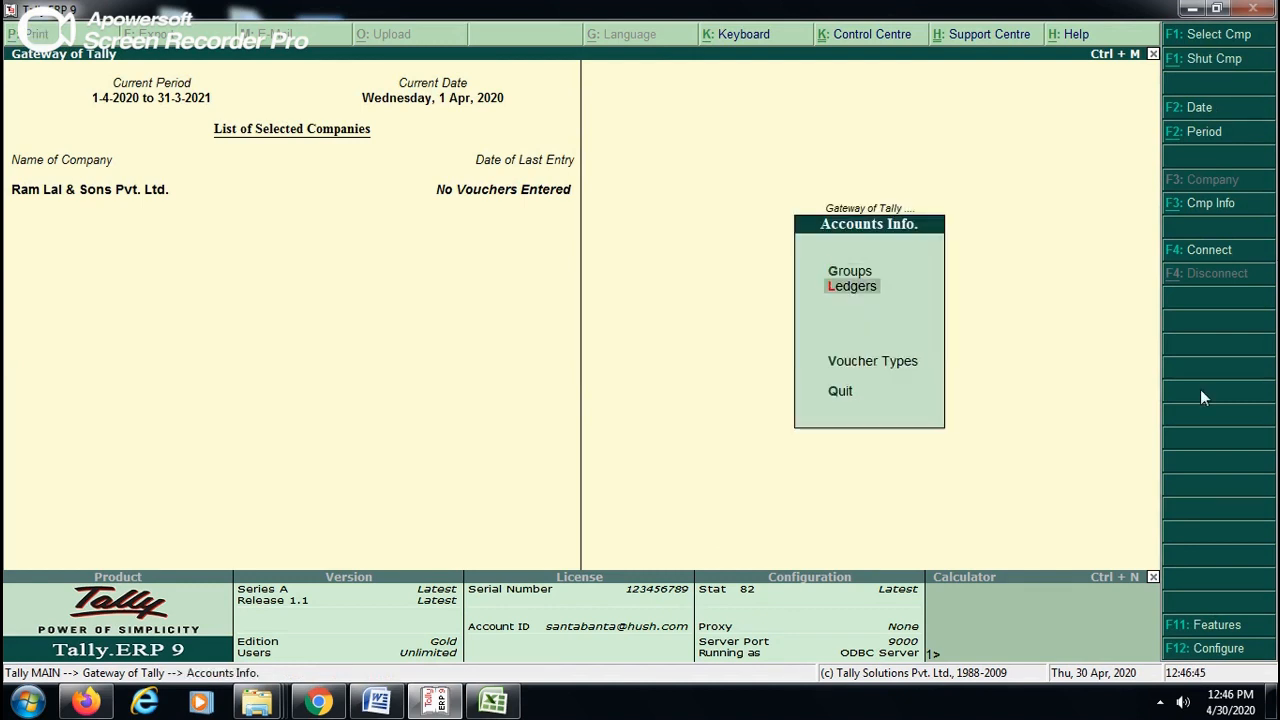
key(Up)
key(Return)
key(Down)
key(Return)
key(Down)
key(Down)
key(Down)
key(Down)
key(Down)
key(Down)
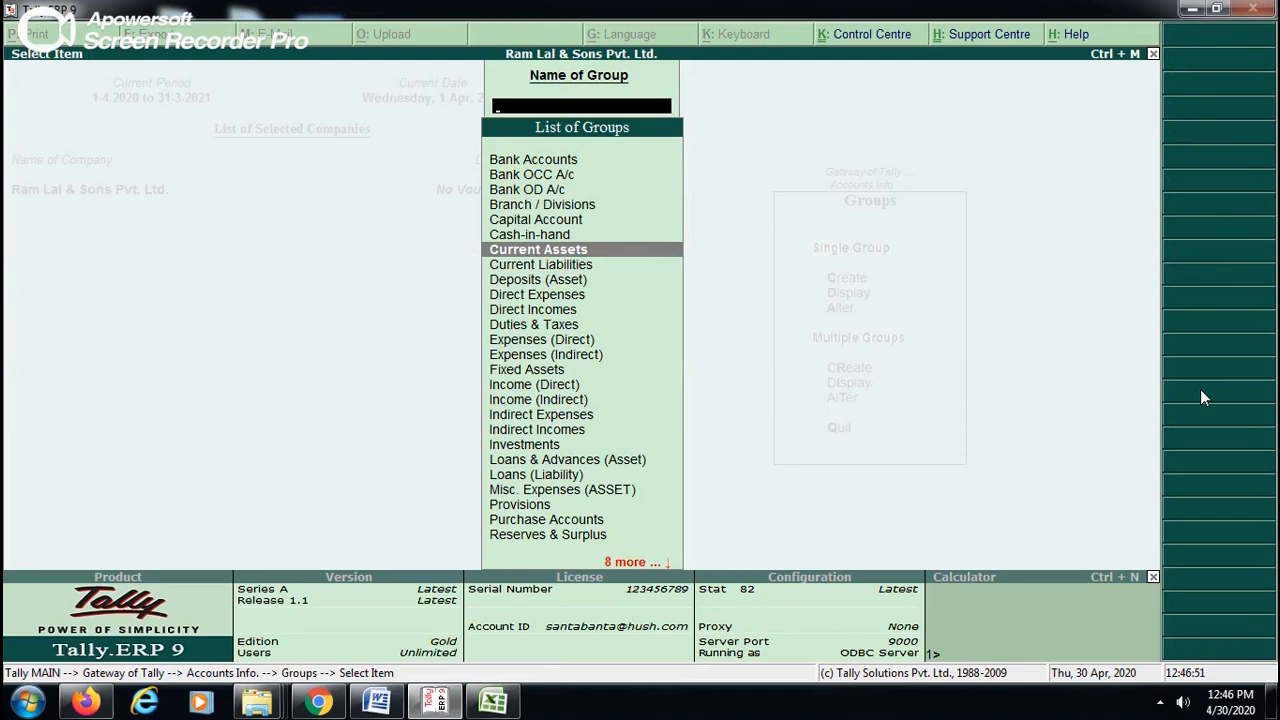
right_click(437, 705)
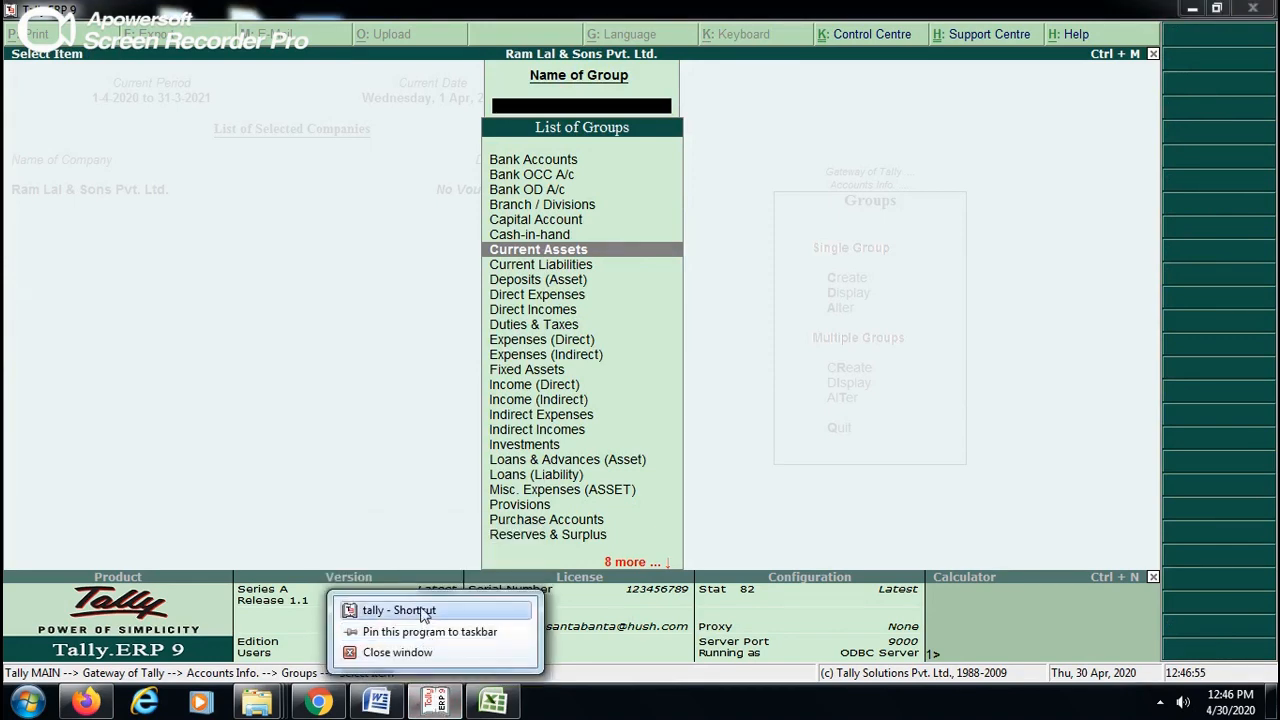
click(422, 611)
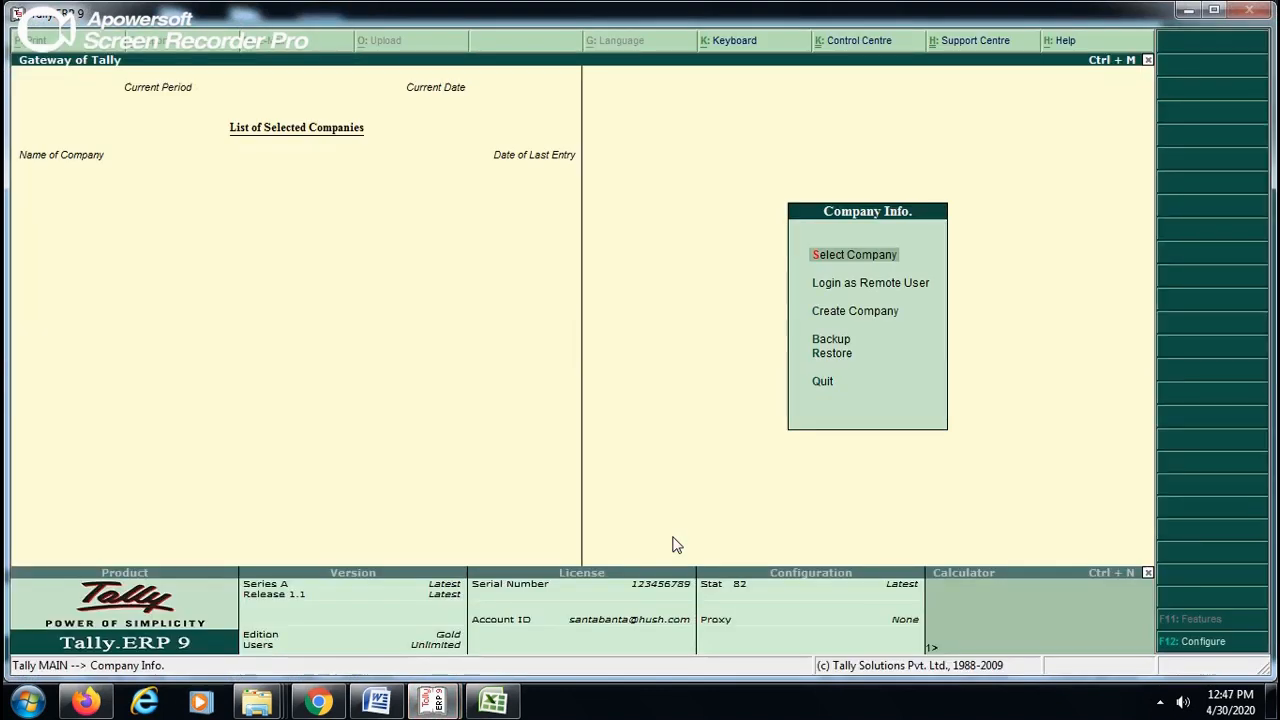
key(Return)
key(Down)
key(Down)
key(Down)
key(Down)
key(Return)
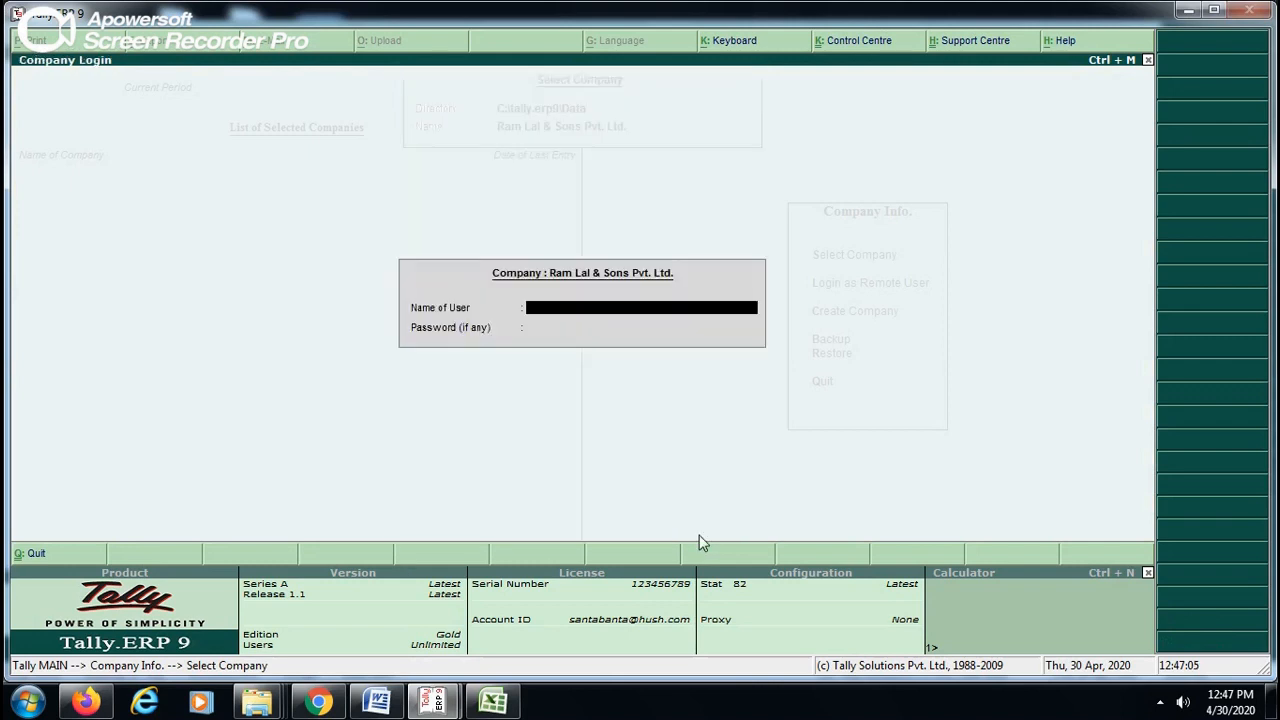
key(Return)
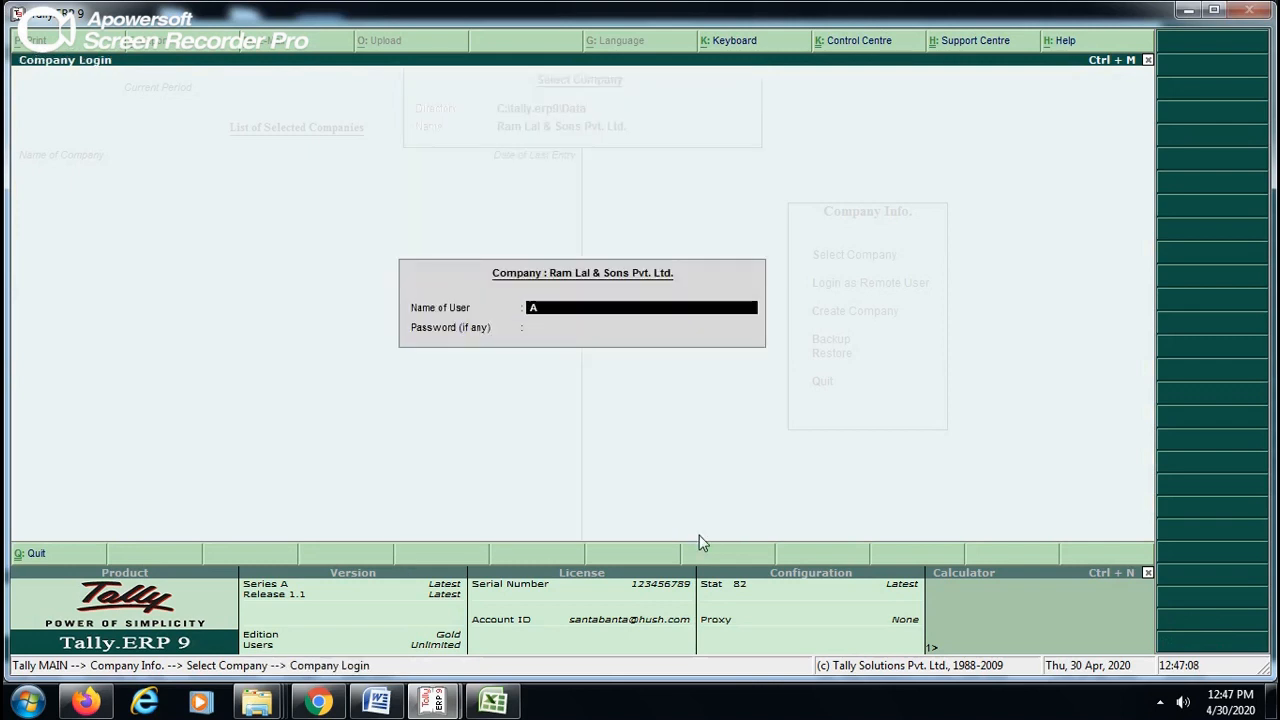
key(Return)
key(Return)
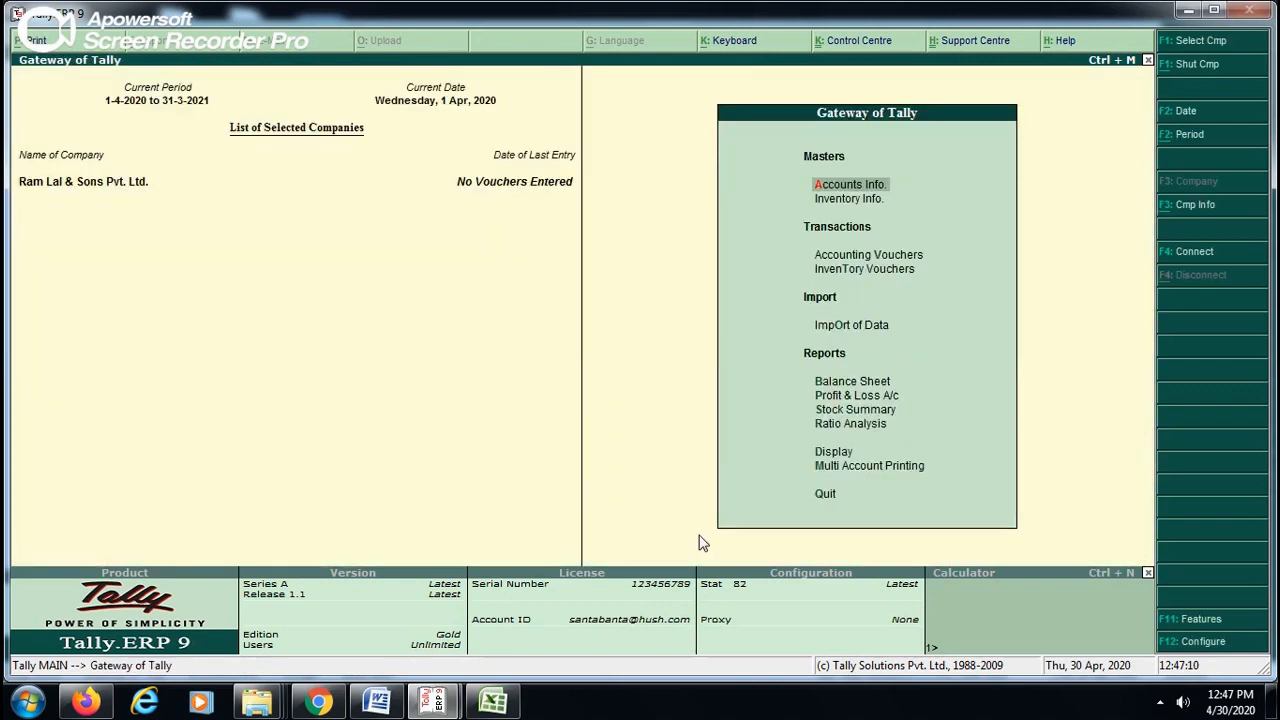
- Open the creation form for a new single ledger from the accounts masters
key(Return)
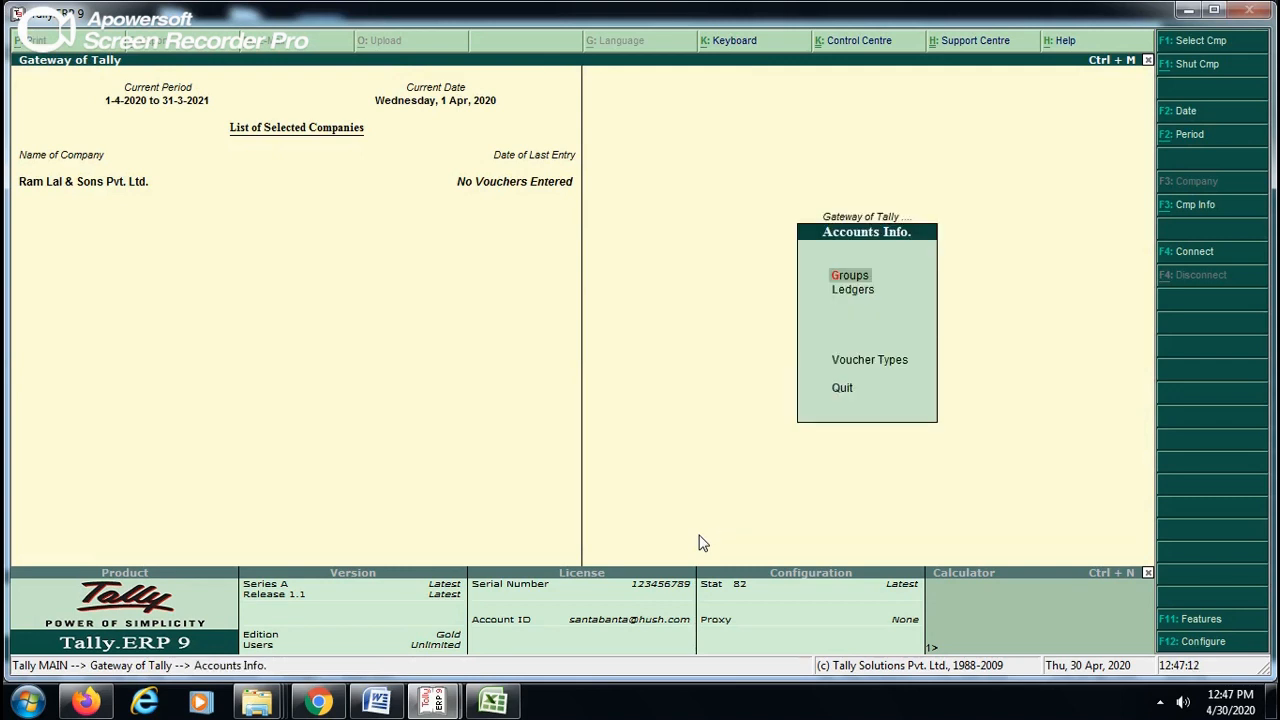
key(Down)
key(Return)
key(Return)
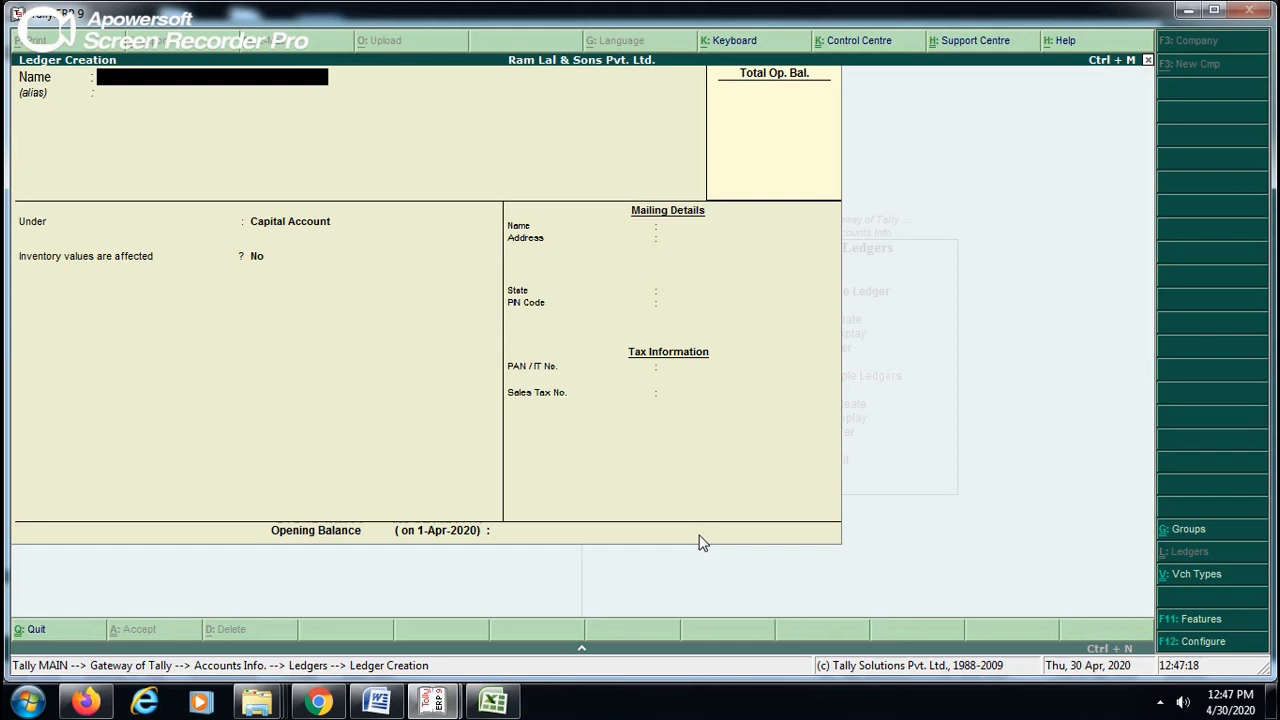
text(ICICI BANK F)
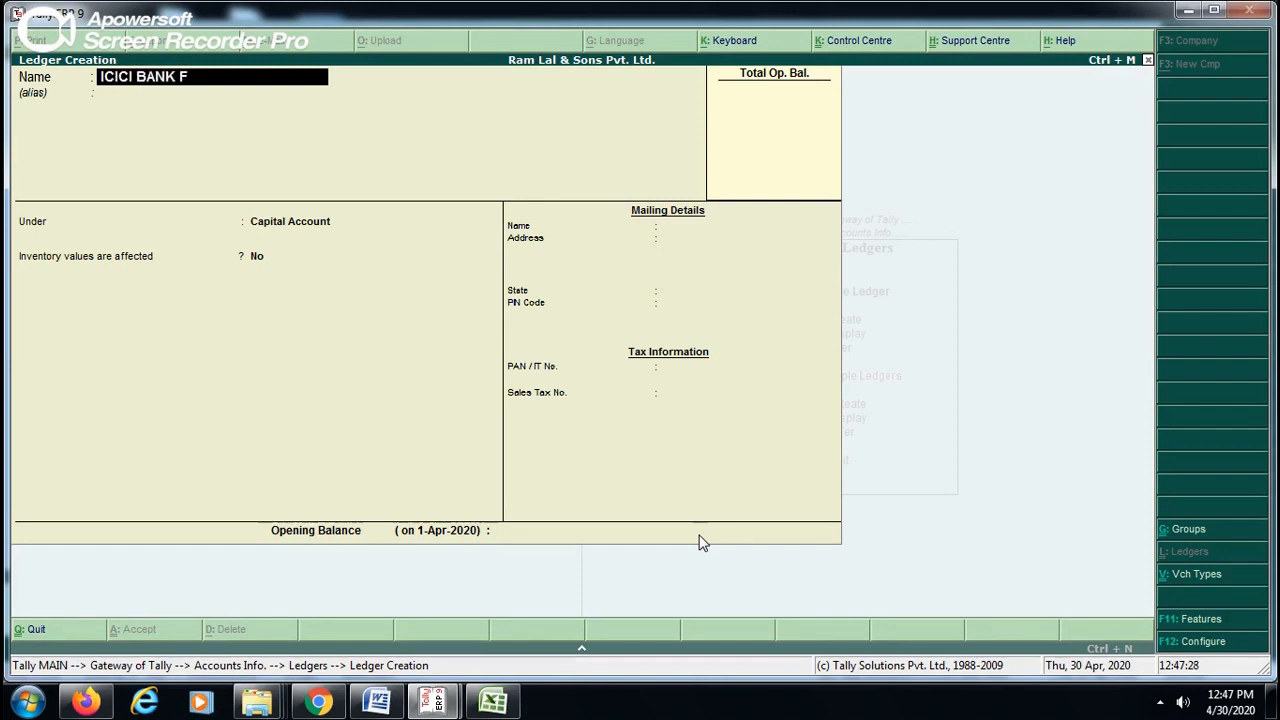
text(D)
key(BackSpace)
key(BackSpace)
key(BackSpace)
key(BackSpace)
key(BackSpace)
key(BackSpace)
key(BackSpace)
key(BackSpace)
key(BackSpace)
key(BackSpace)
key(BackSpace)
key(BackSpace)
key(BackSpace)
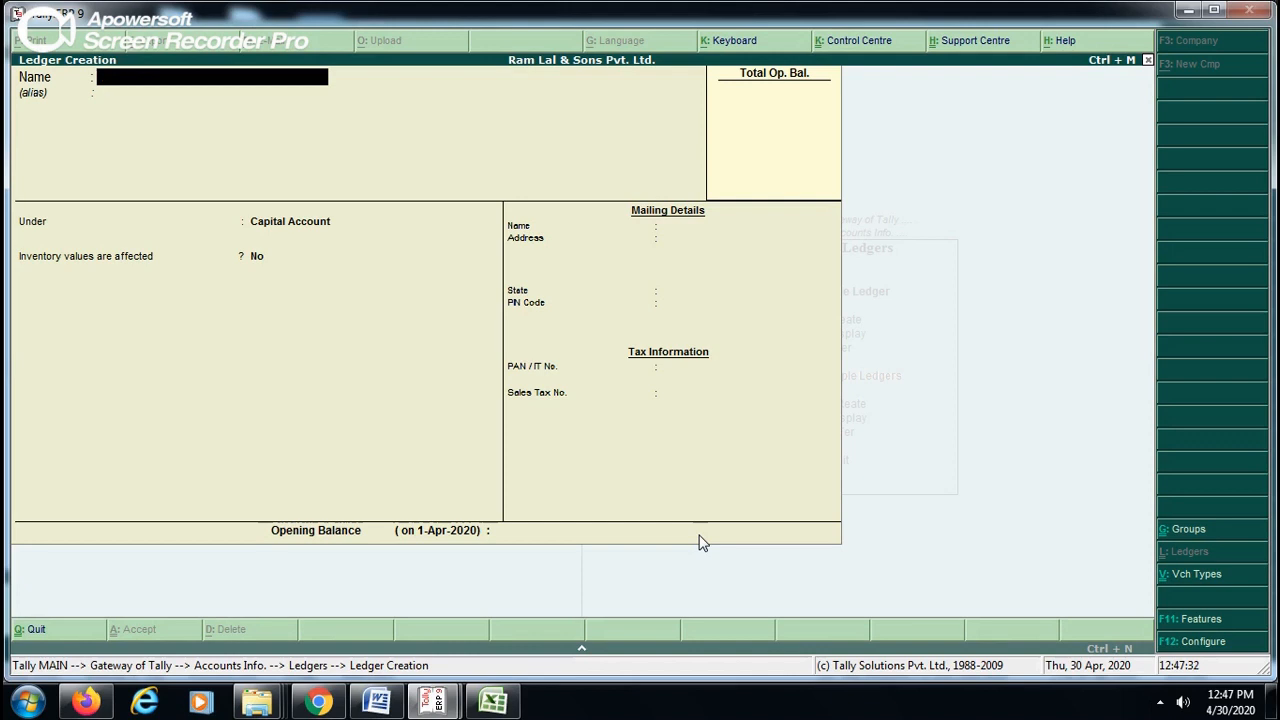
- Name the new ledger FIXED DEPOSIT WITH ICICI BANK and leave its alias blank
text(FIXED DEPOSIT W)
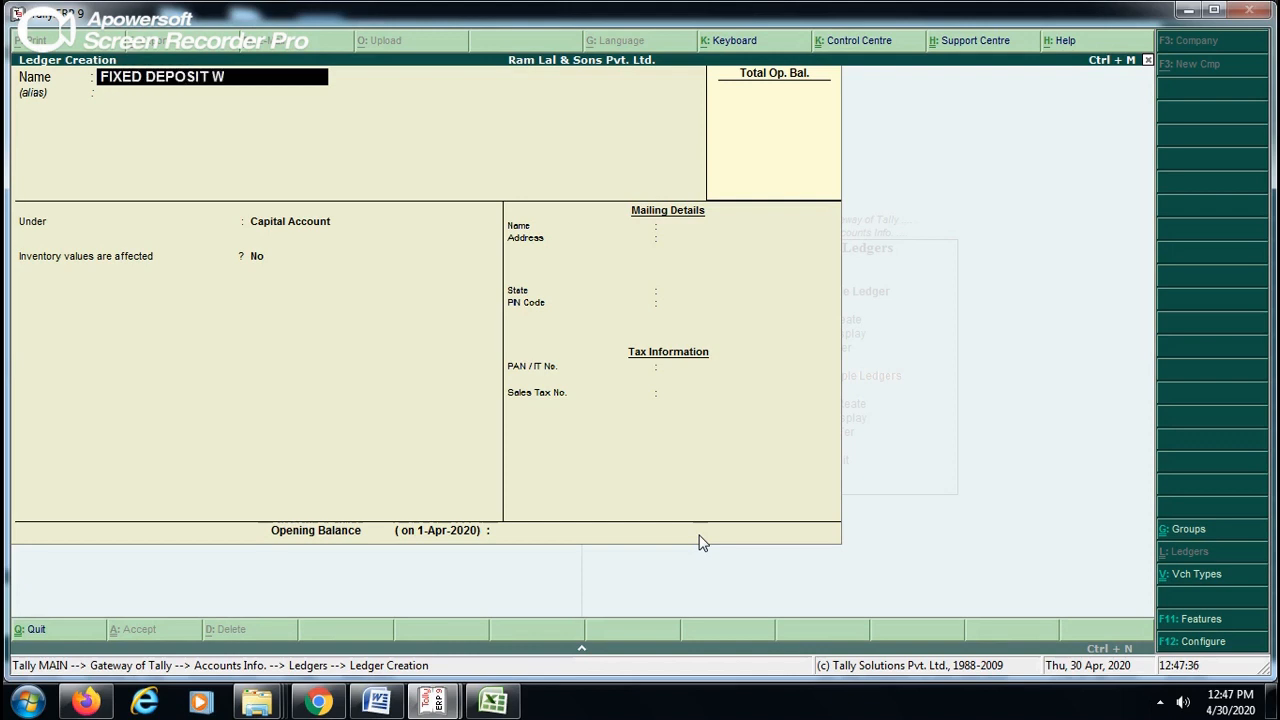
text(ITH ICICI BANK)
key(Return)
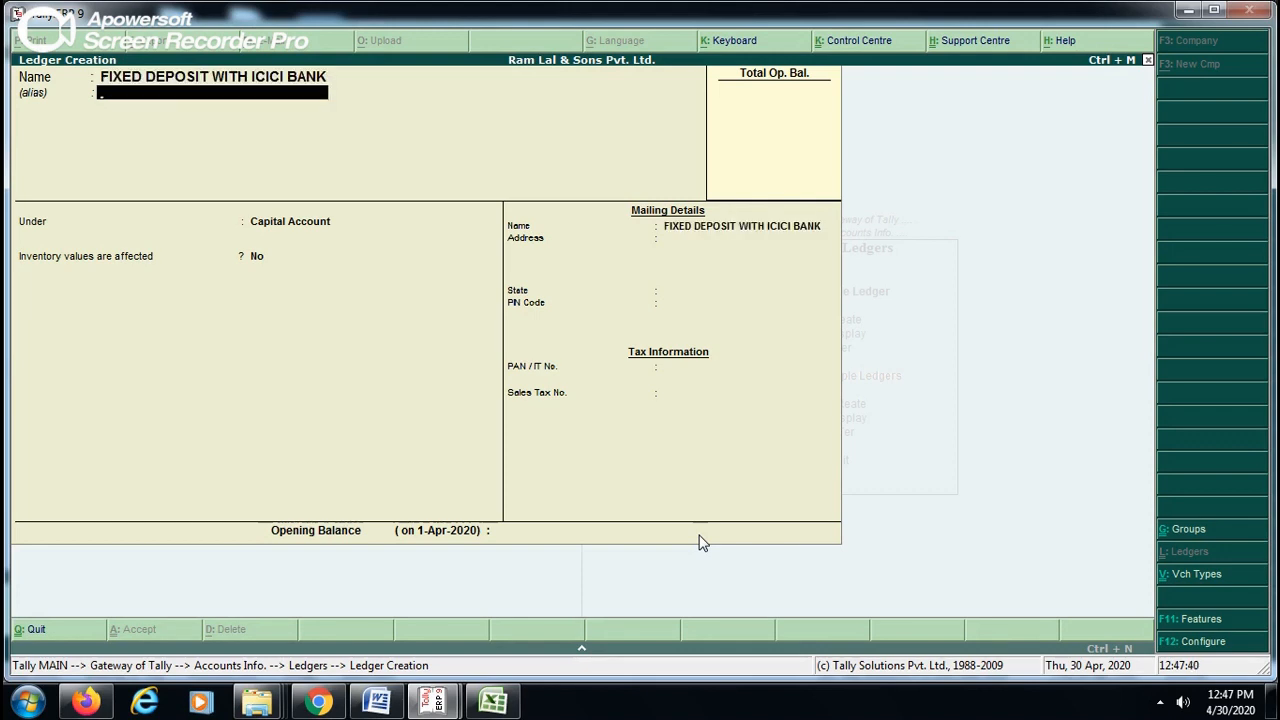
key(Return)
- Place the fixed deposit ledger under Current Assets with inventory values affected at No, and save it
text(CU)
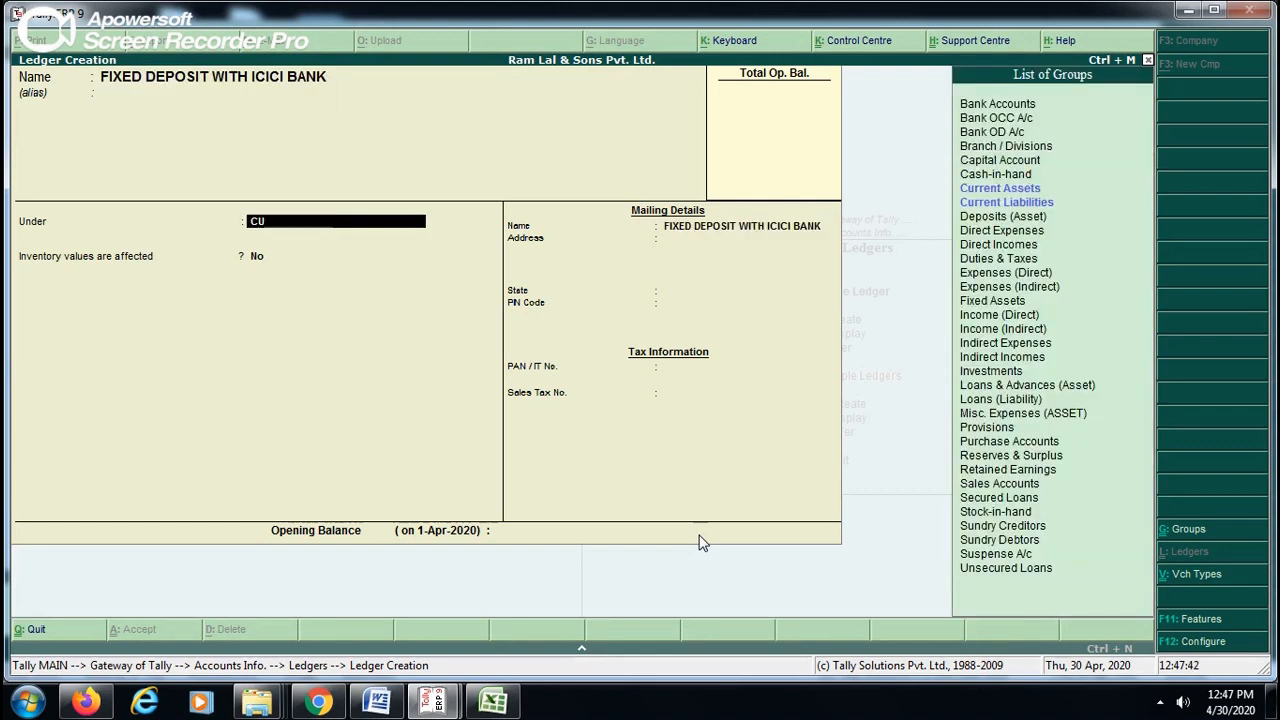
key(Down)
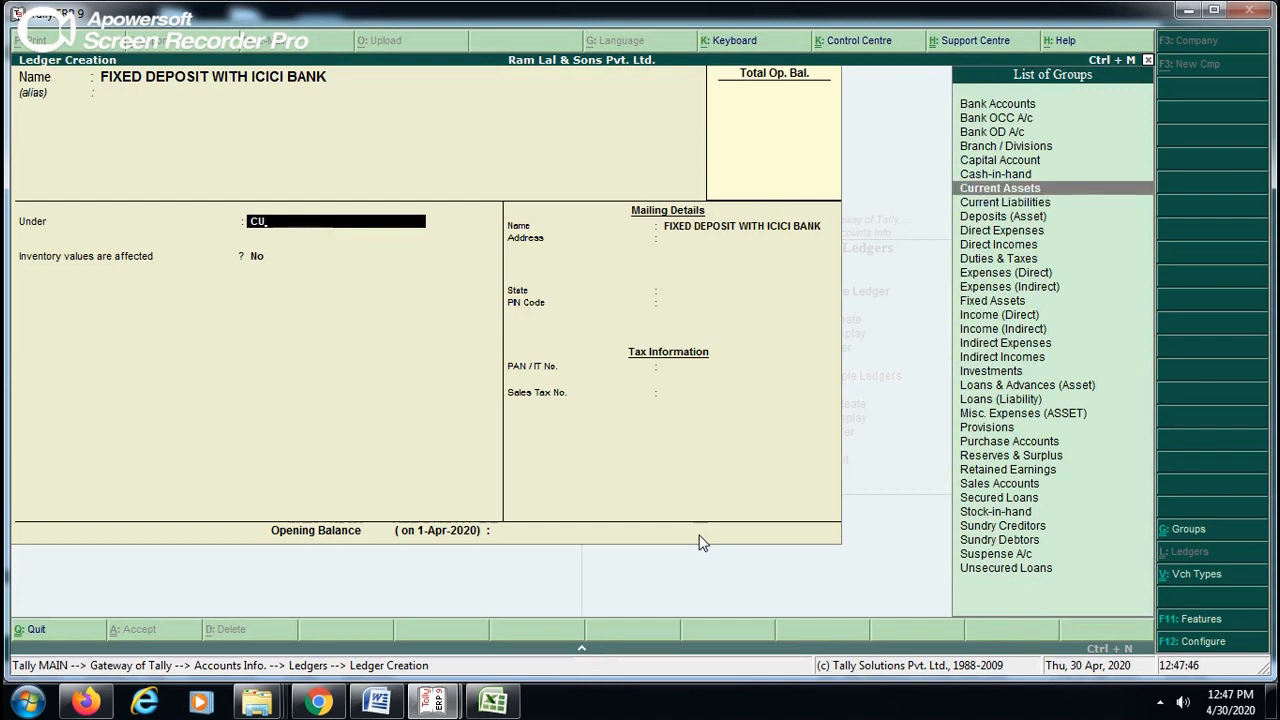
key(Return)
key(Return)
key(Return)
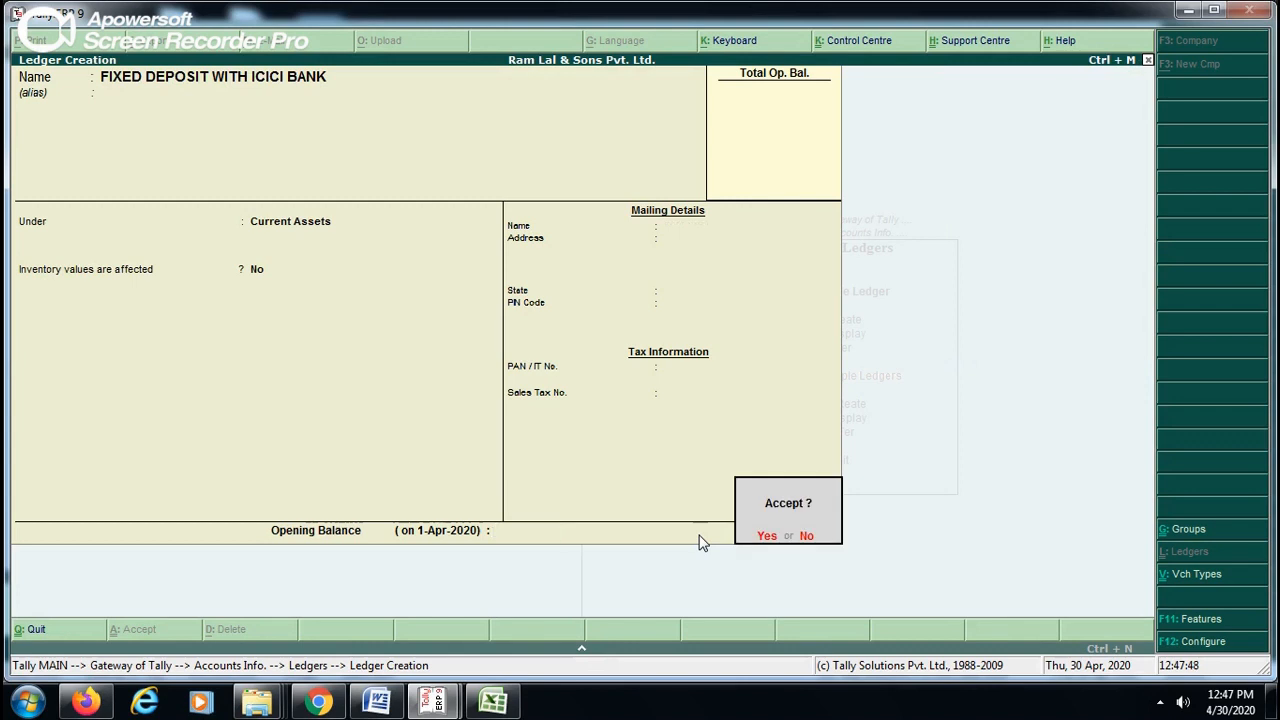
key(Return)
- Highlight Current Liabilities in the other Tally window's group list, then return to ledger creation
key(alt+Tab)
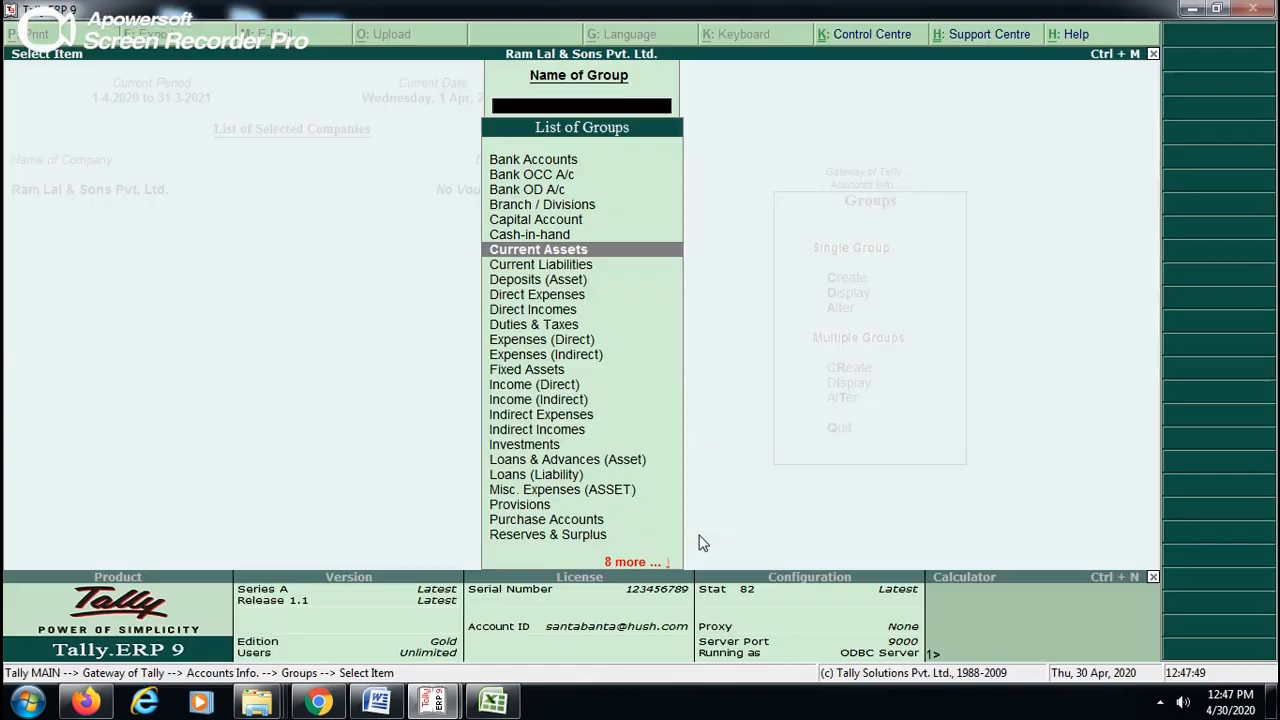
key(Down)
key(alt+Tab)
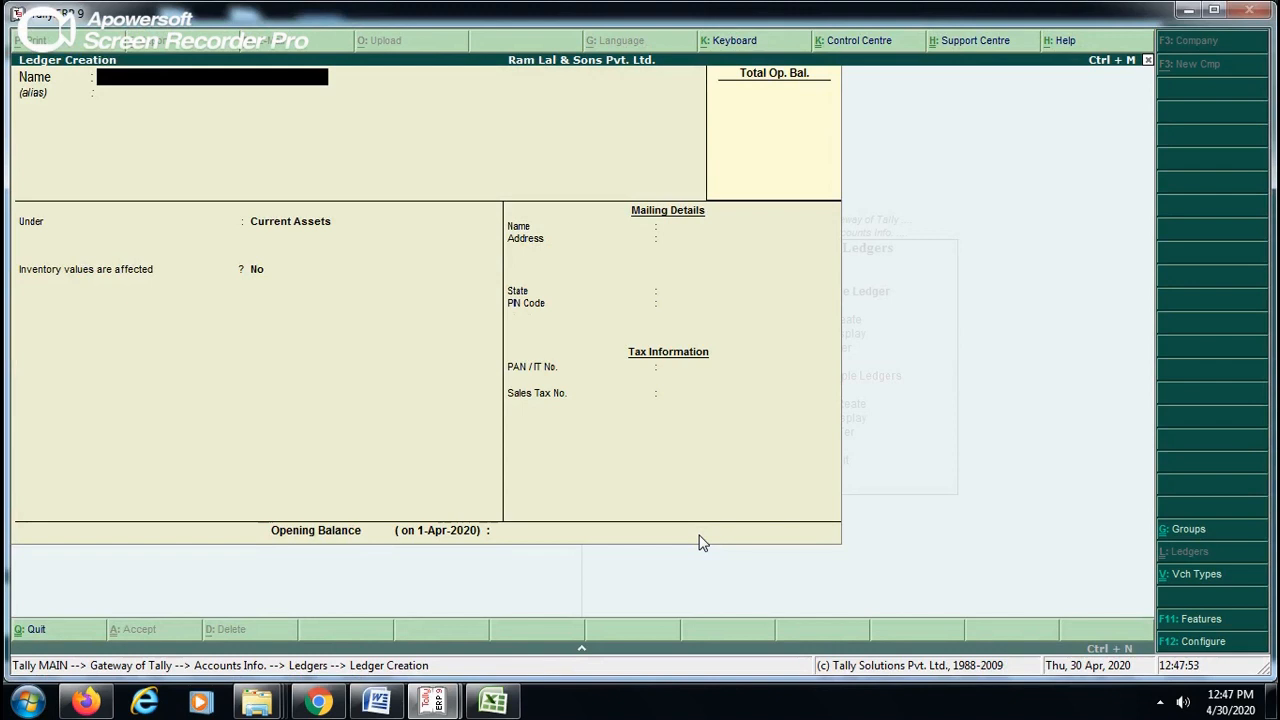
- Create a ledger named GST PAYABLE under Current Liabilities with inventory values affected at No
text(GST PAYABLE)
key(Return)
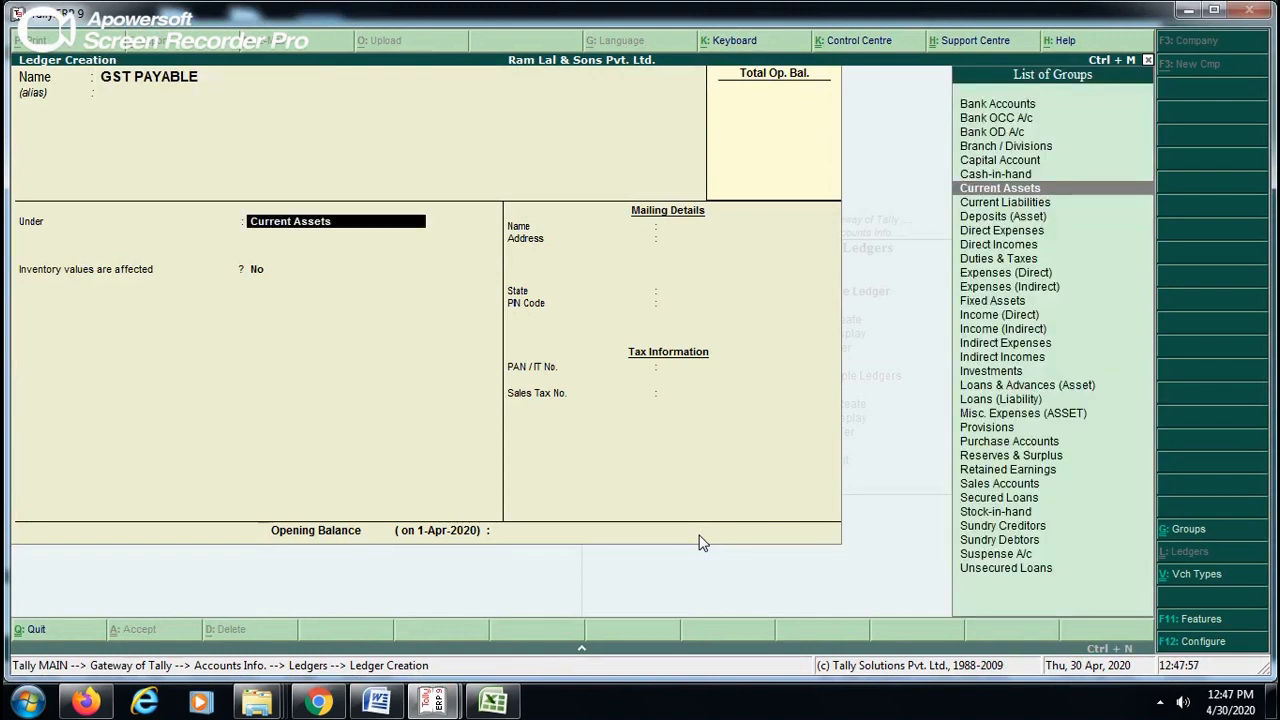
text(CURR)
key(Down)
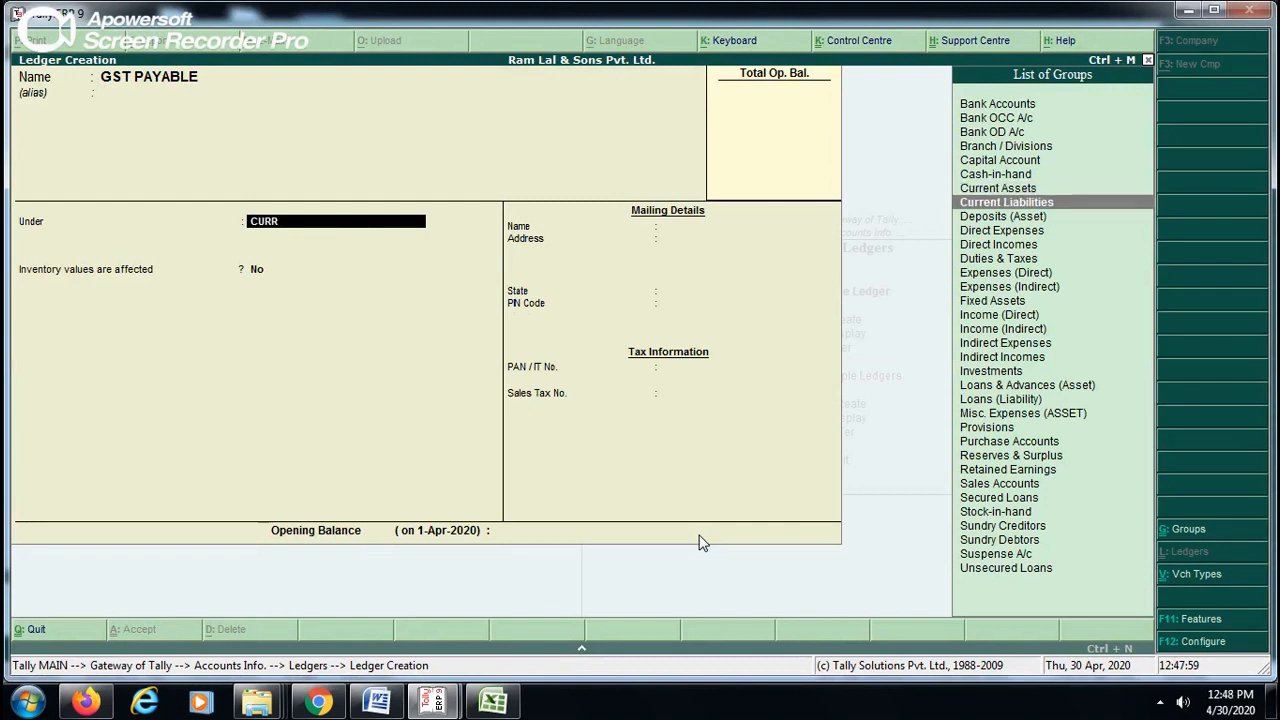
key(Return)
key(Return)
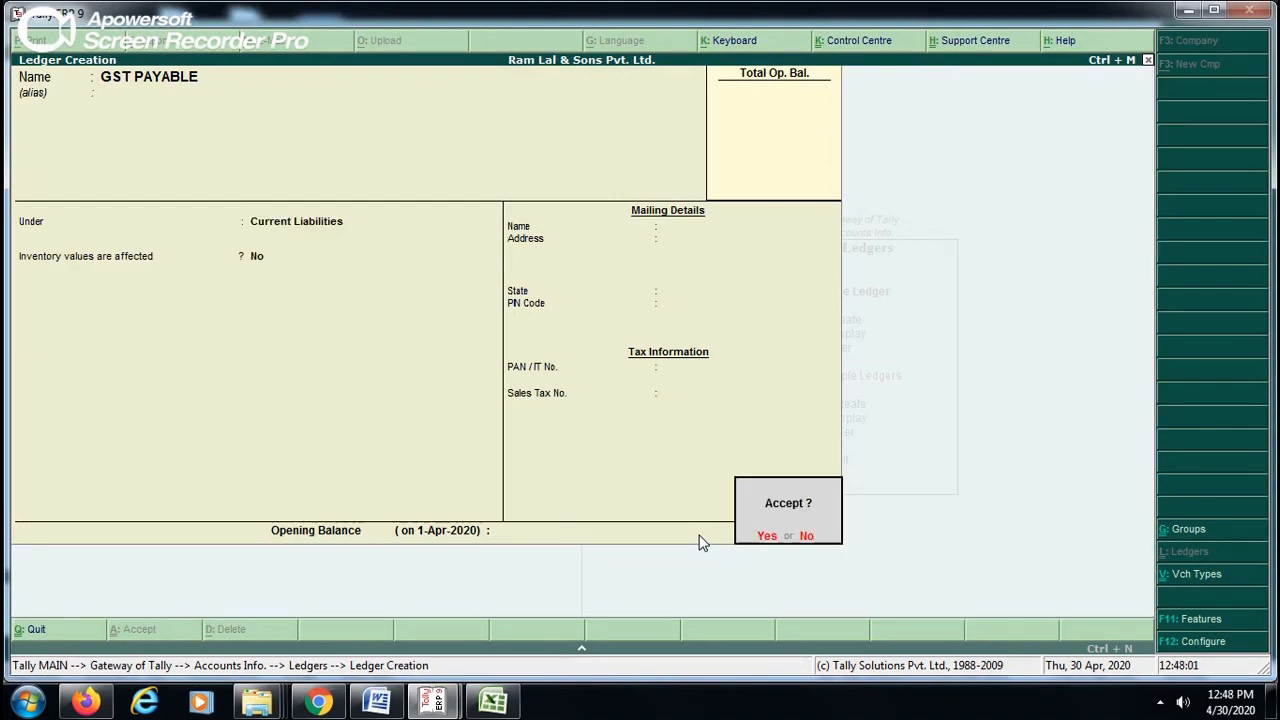
key(Return)
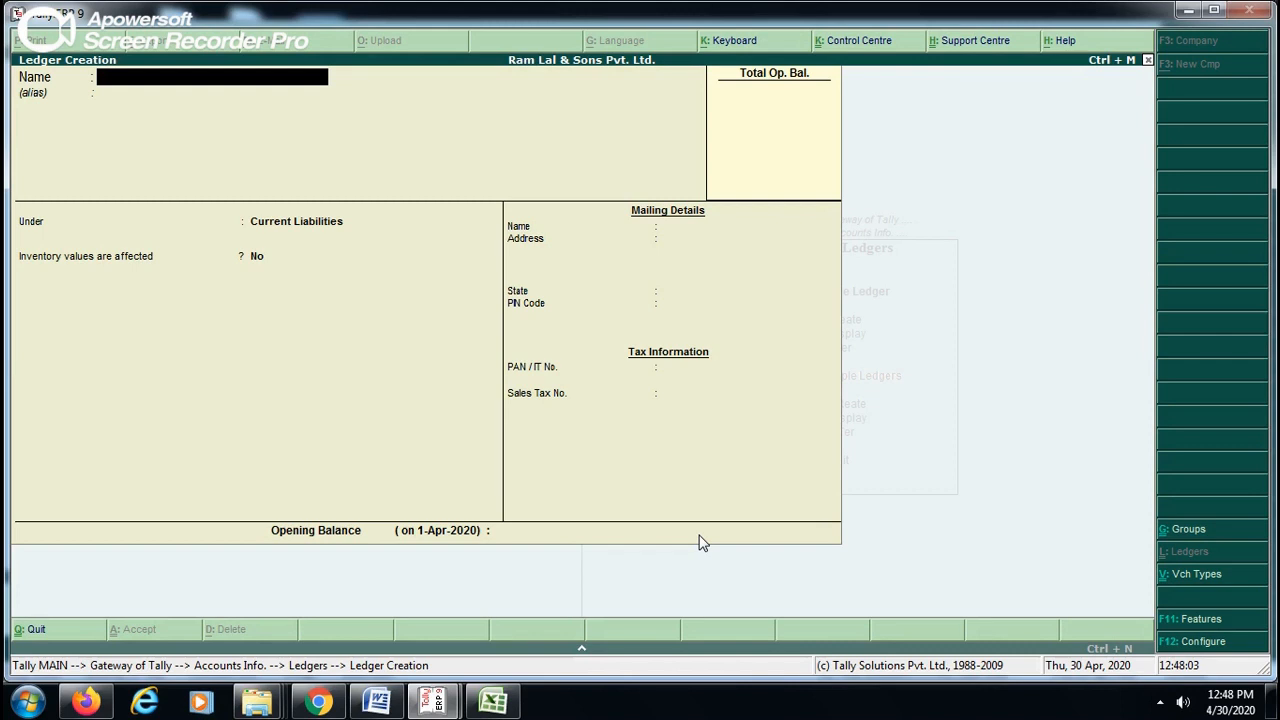
- Highlight Direct Expenses in the other Tally window's group list and return to ledger creation
key(alt+Tab)
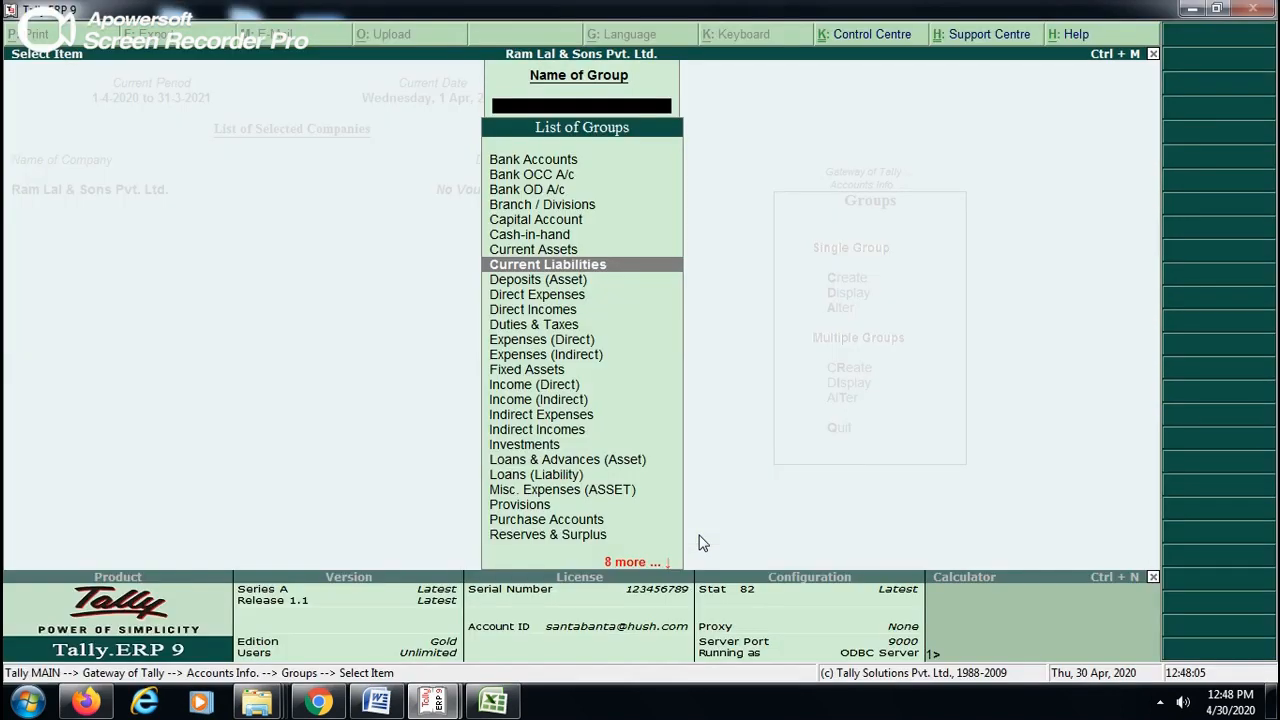
key(Down)
key(Down)
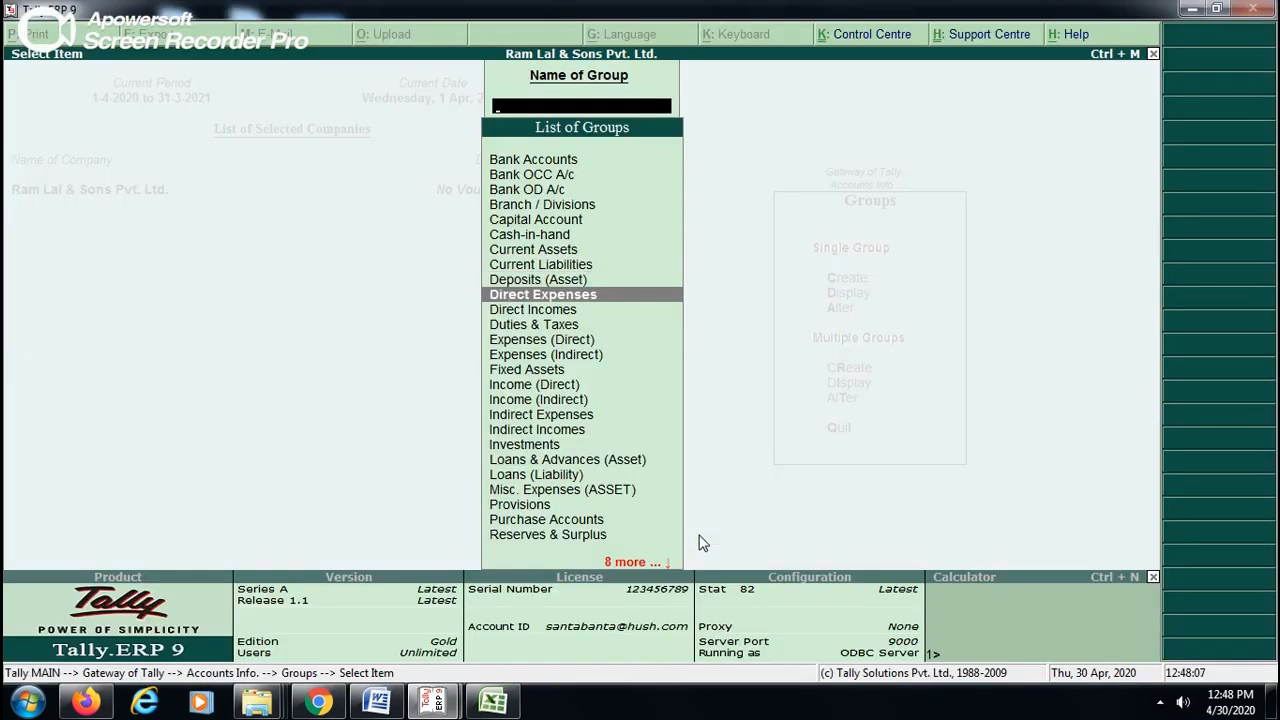
key(alt+Tab)
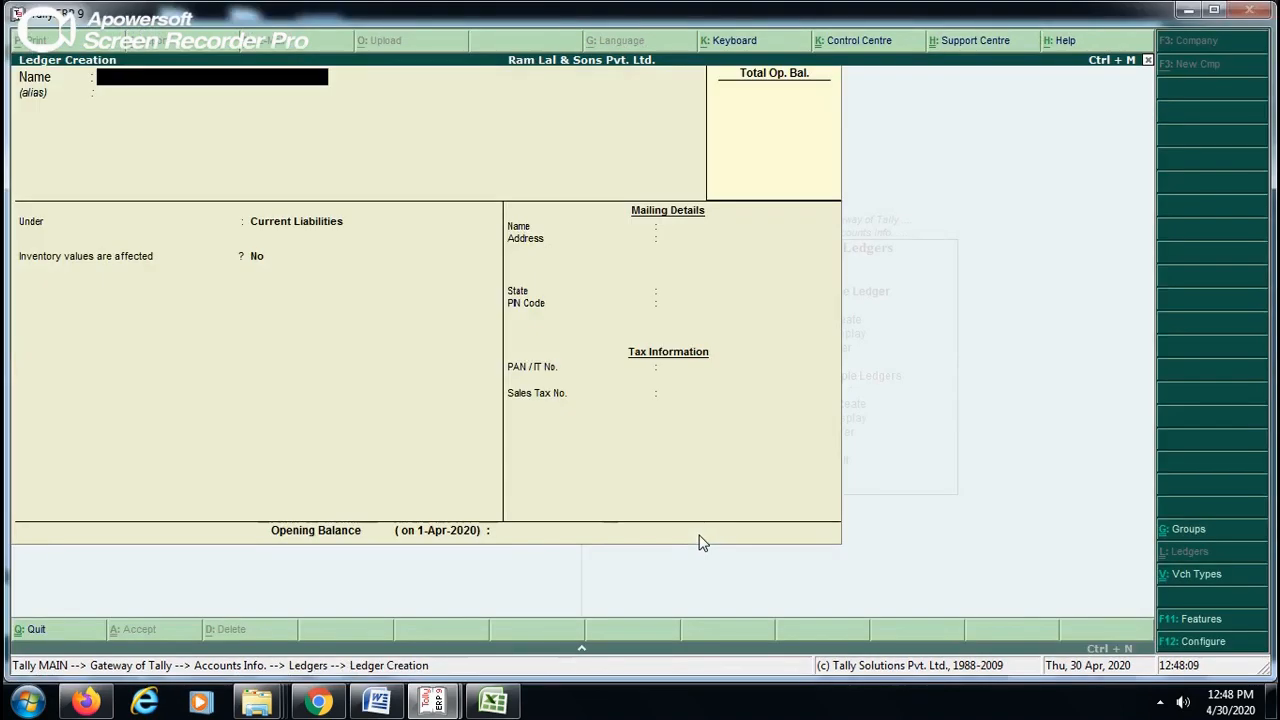
- Create a ledger named FREIGHT & CARTAGE under the Direct Expenses group and save it
text(FREIGHT & CARTAGE)
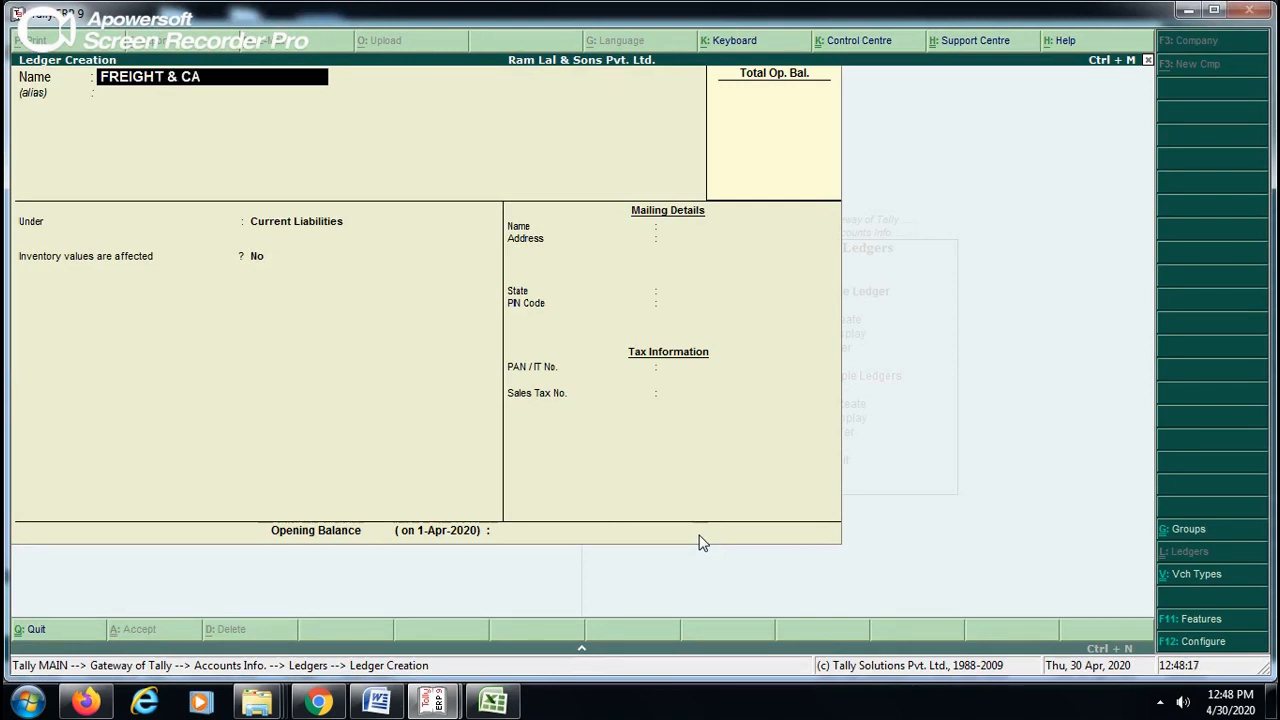
key(Return)
key(Return)
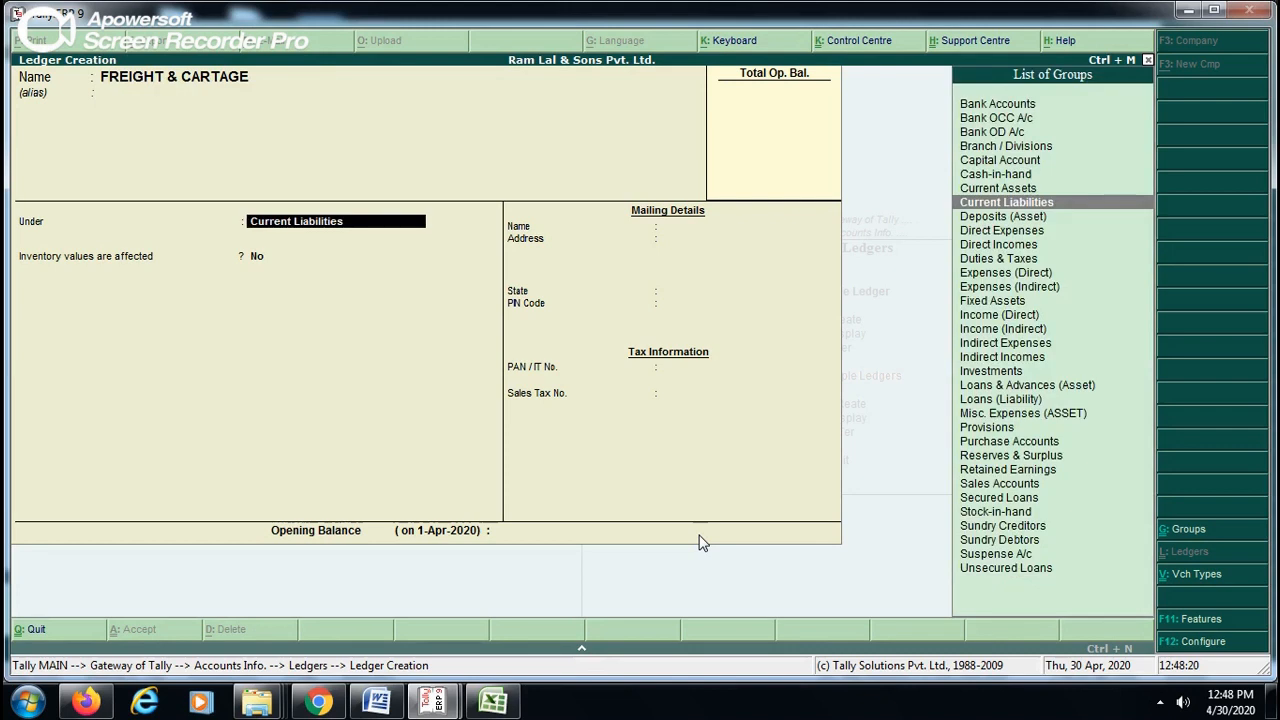
text(DIR)
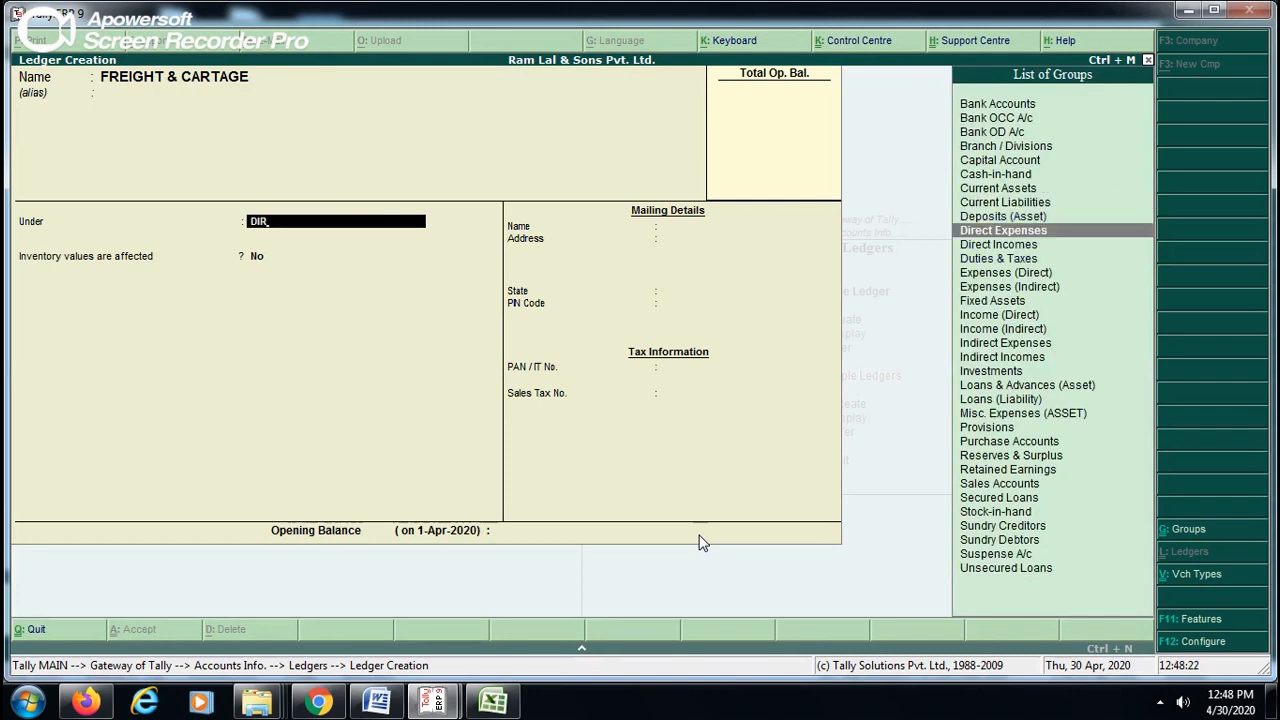
key(Return)
key(Return)
key(Return)
- Highlight Direct Incomes in the other Tally window's group list and return to ledger creation
key(alt+Tab)
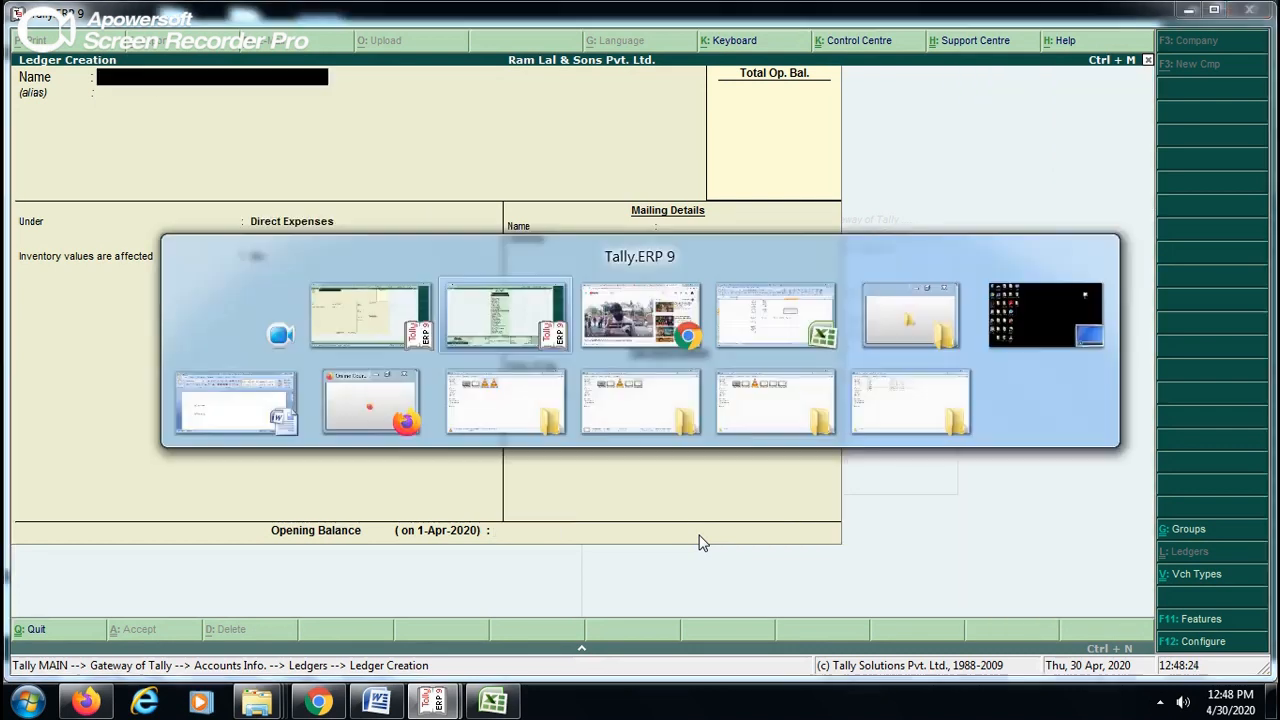
key(Down)
key(Down)
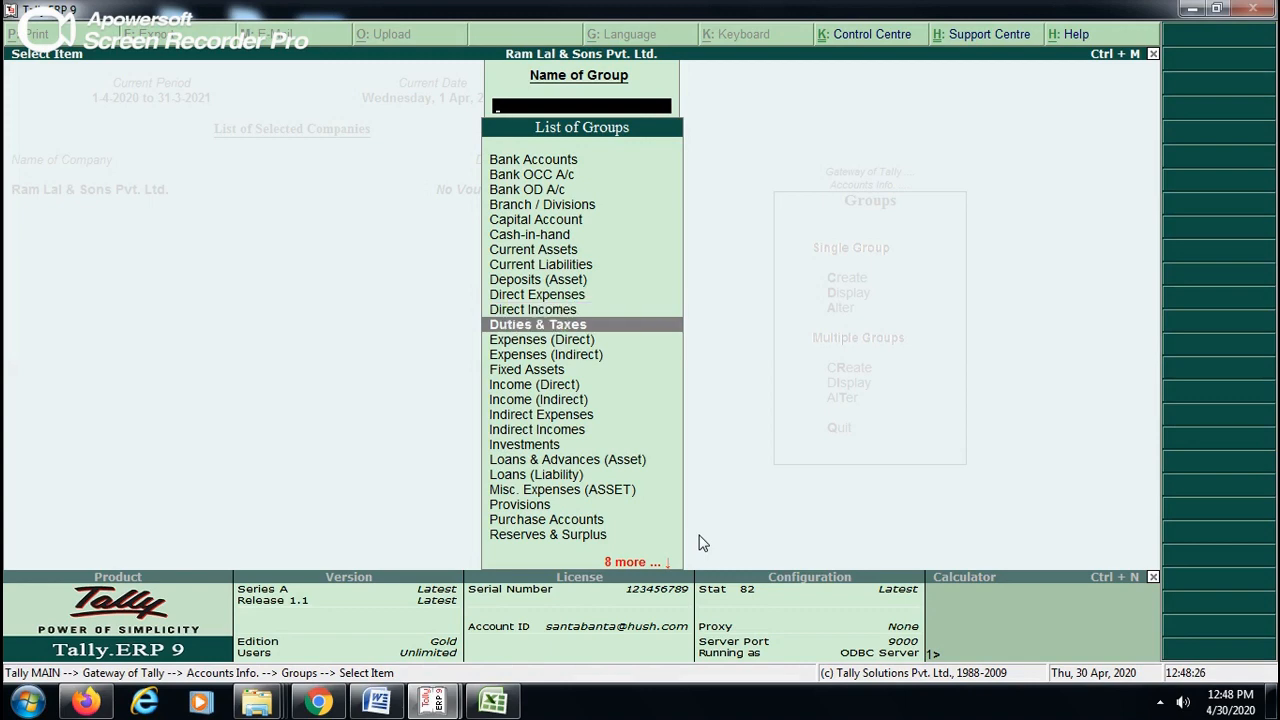
key(Up)
key(Up)
key(Down)
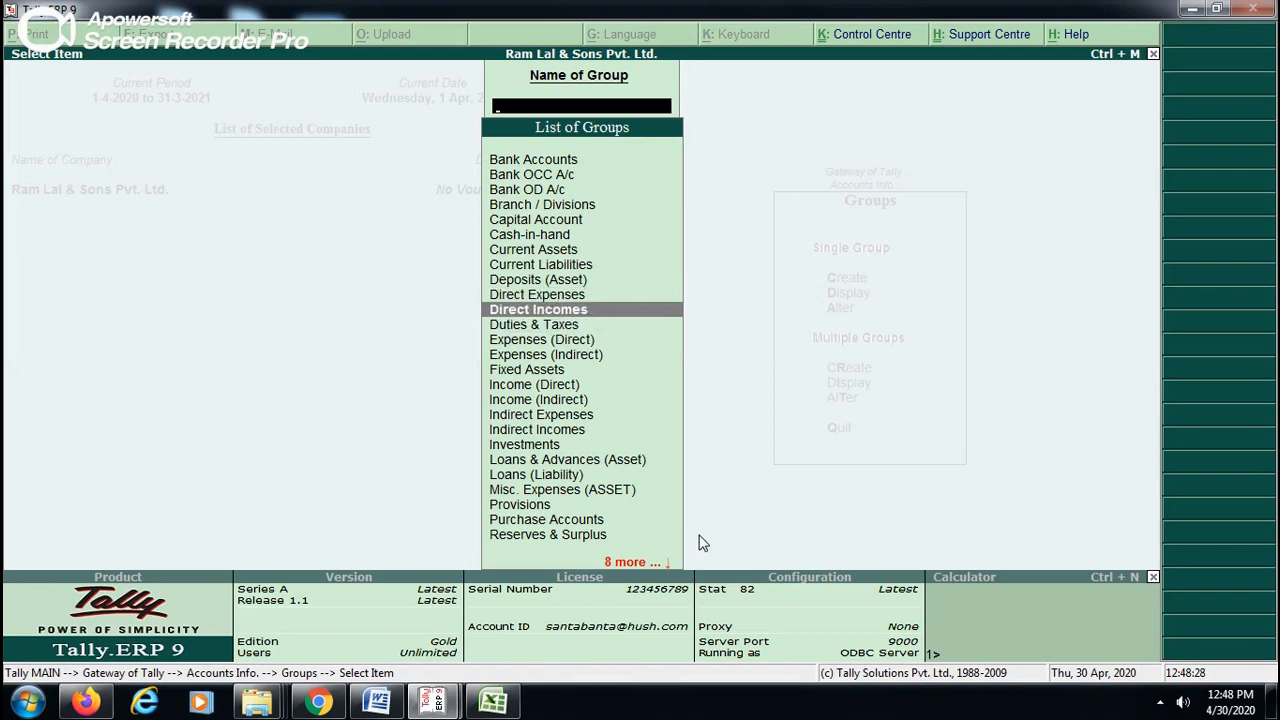
key(alt+Tab)
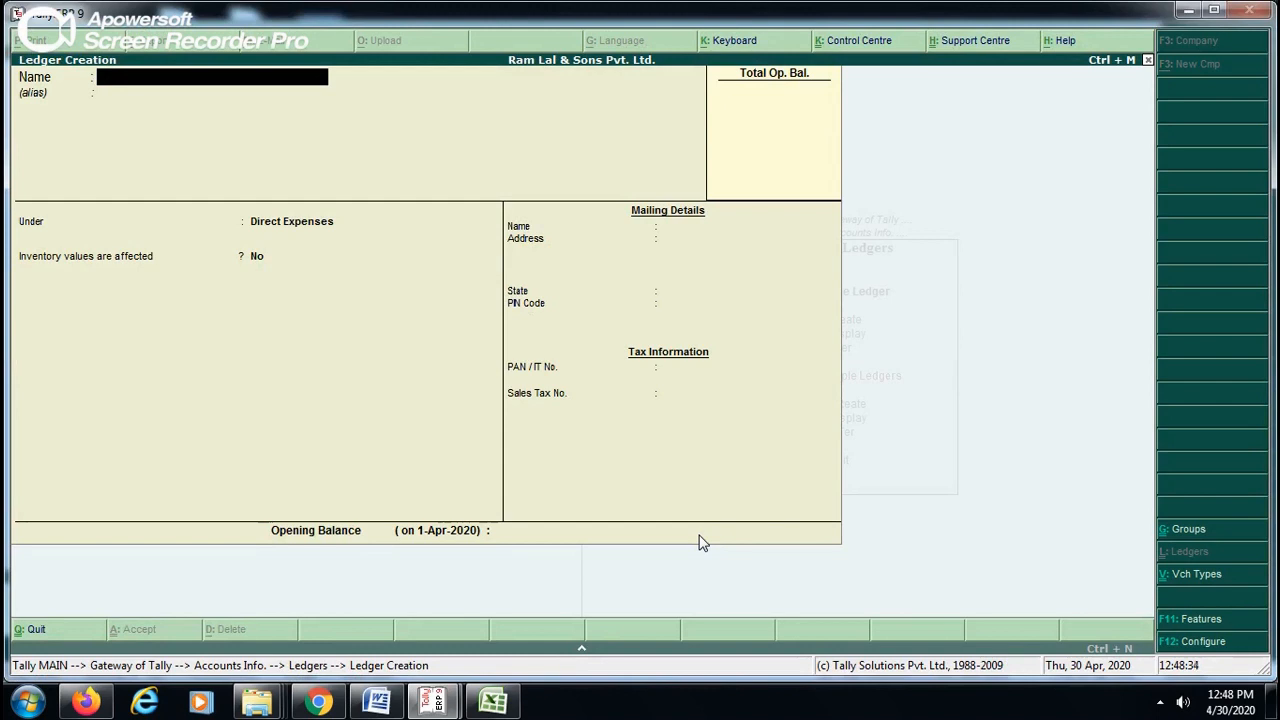
text(SALES)
key(Return)
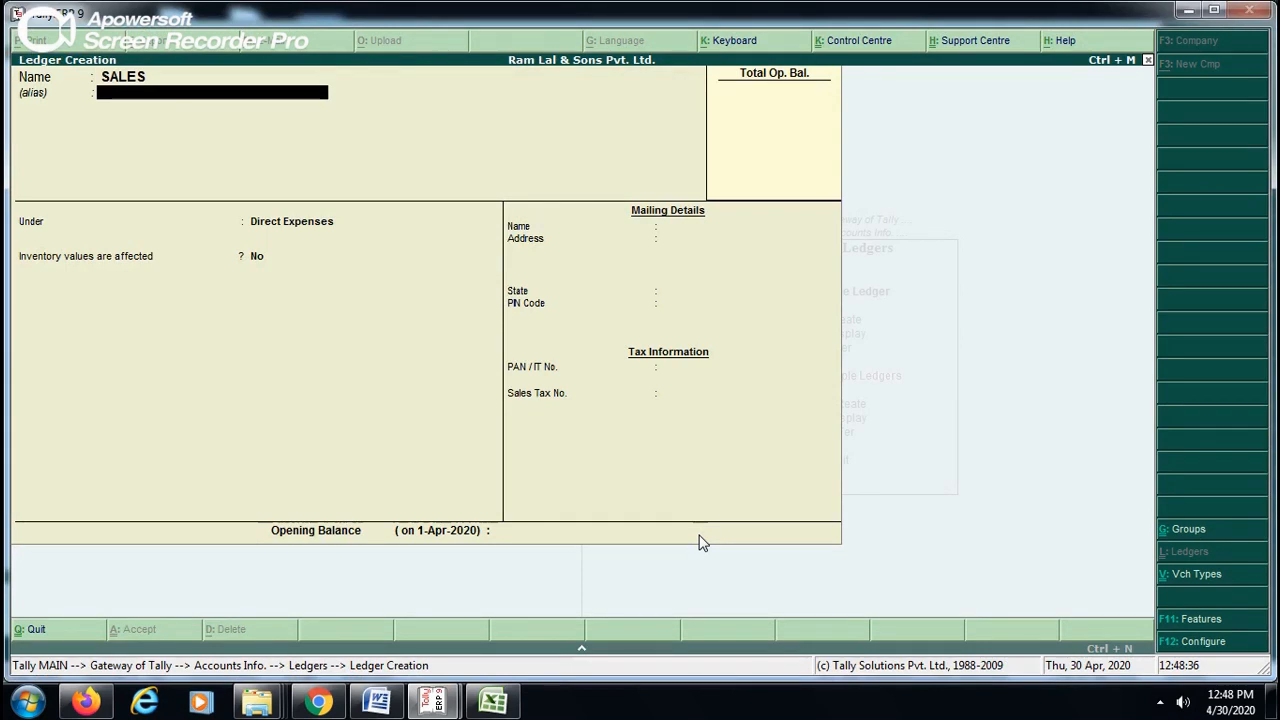
key(BackSpace)
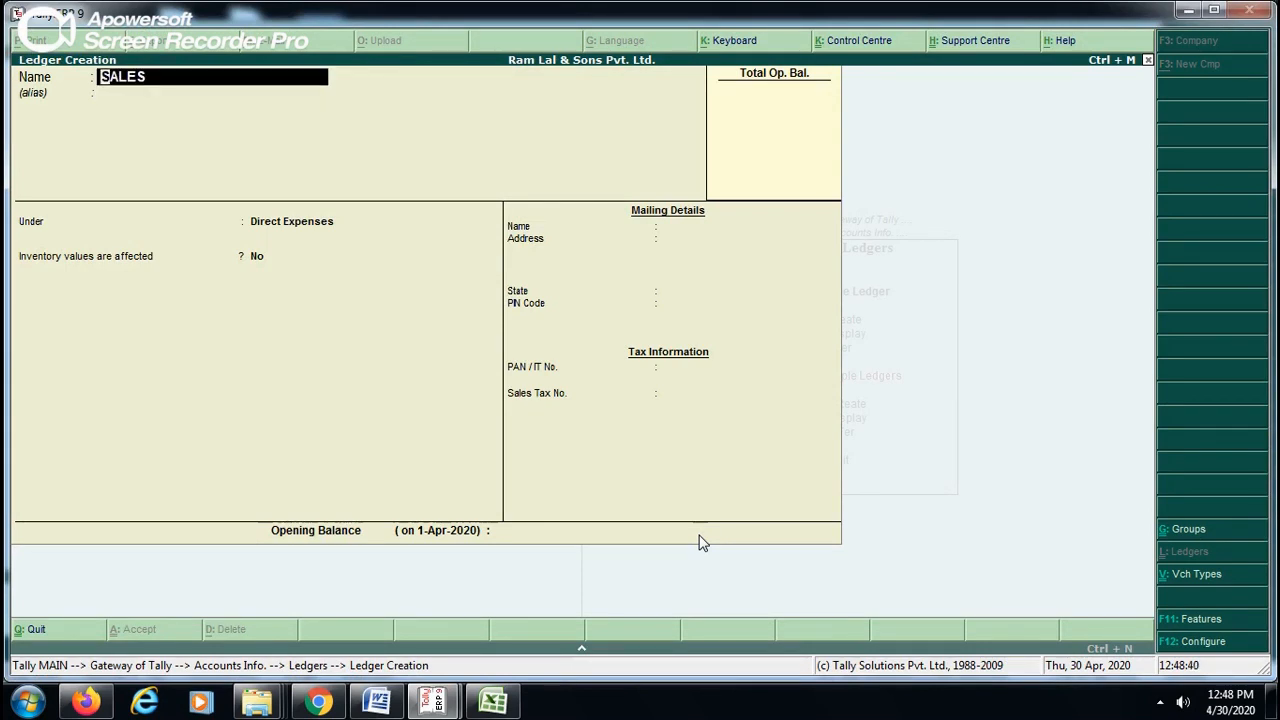
key(Escape)
key(Escape)
key(y)
- Highlight Duties & Taxes in the other Tally window's group list and return to the ledger window
key(alt+Tab)
key(Down)
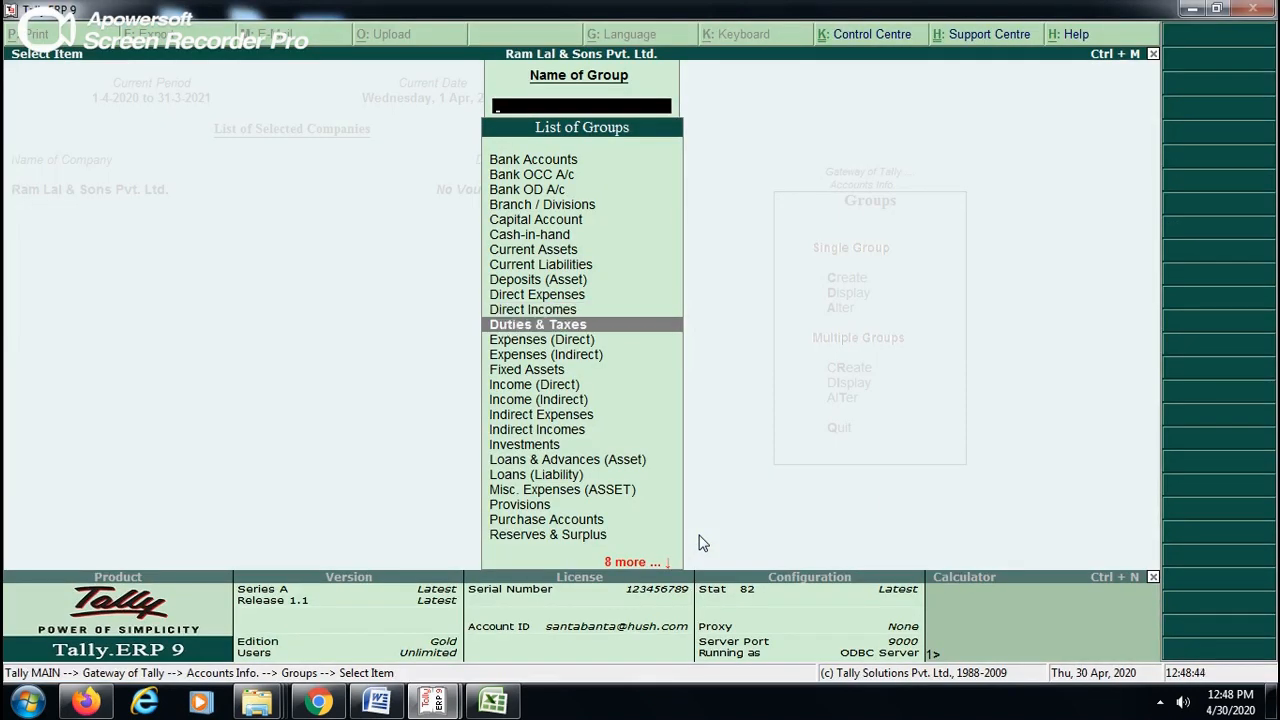
key(alt+Tab)
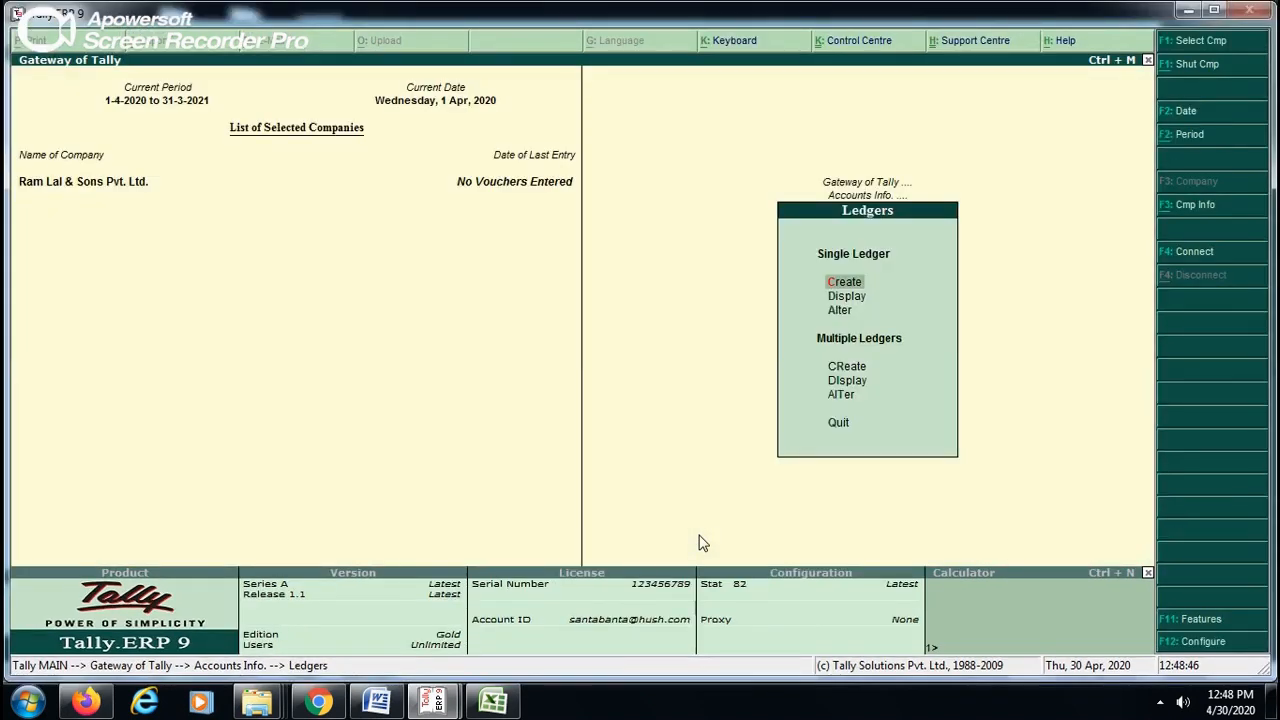
- Create a ledger named TDS PAYABLE under Duties & Taxes with duty type Others and inventory values affected at No
key(Return)
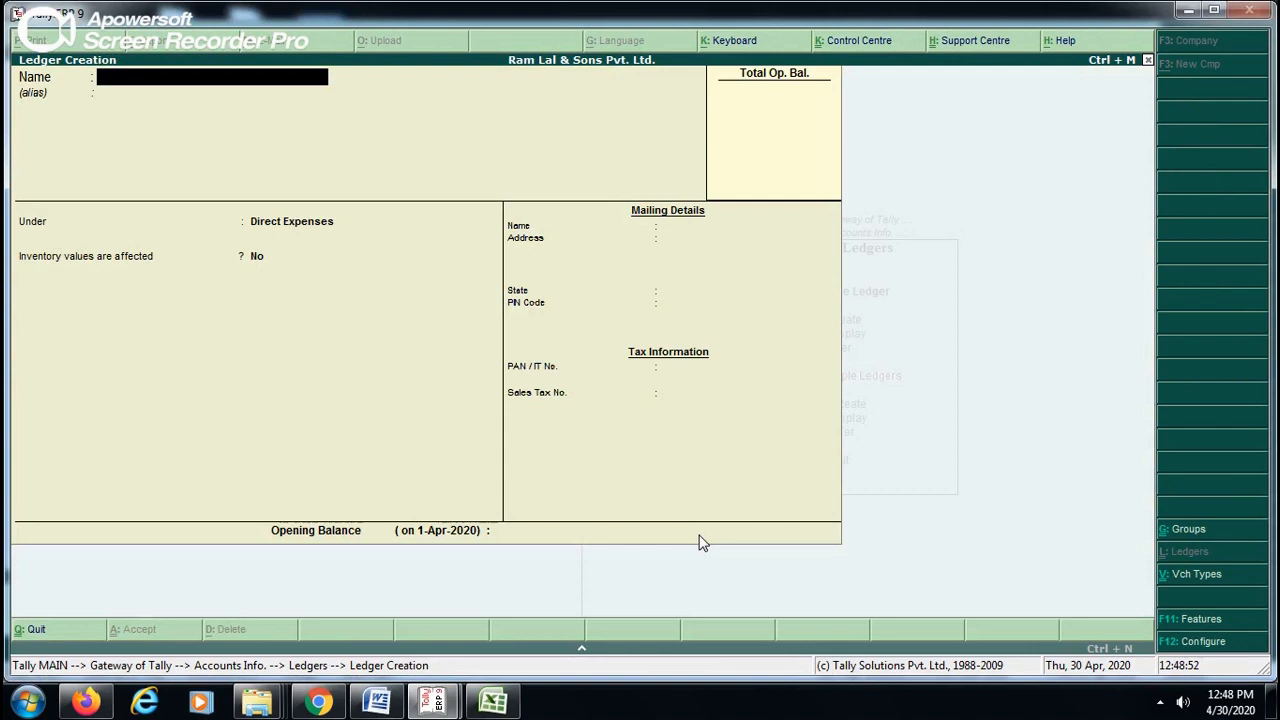
text(TDS PAYABLE)
key(Return)
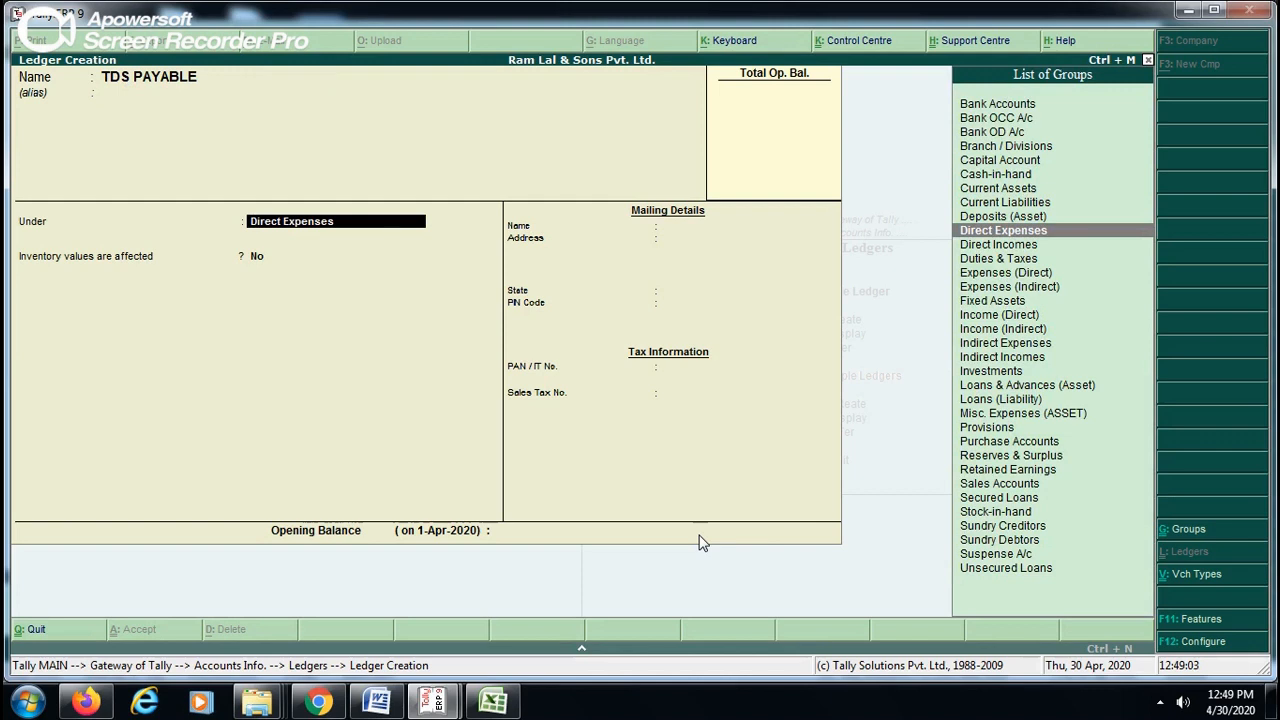
text(DUT)
key(Return)
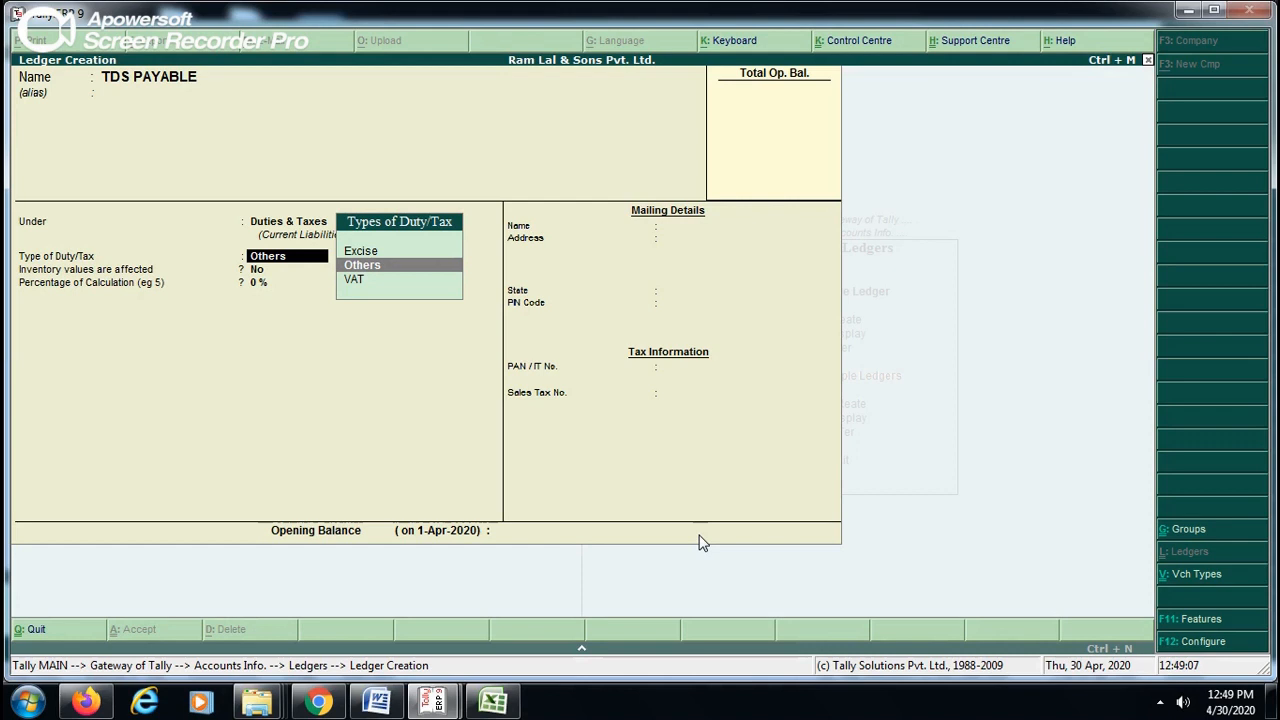
key(Return)
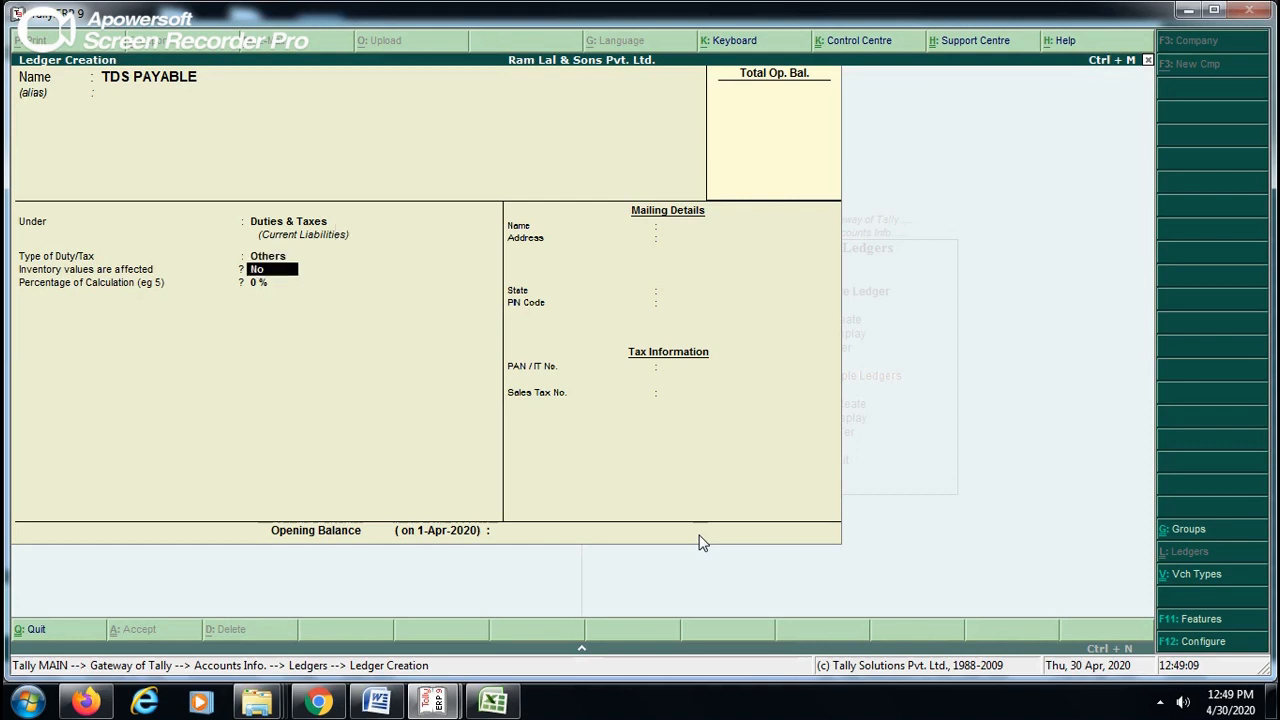
key(Return)
key(Return)
key(Return)
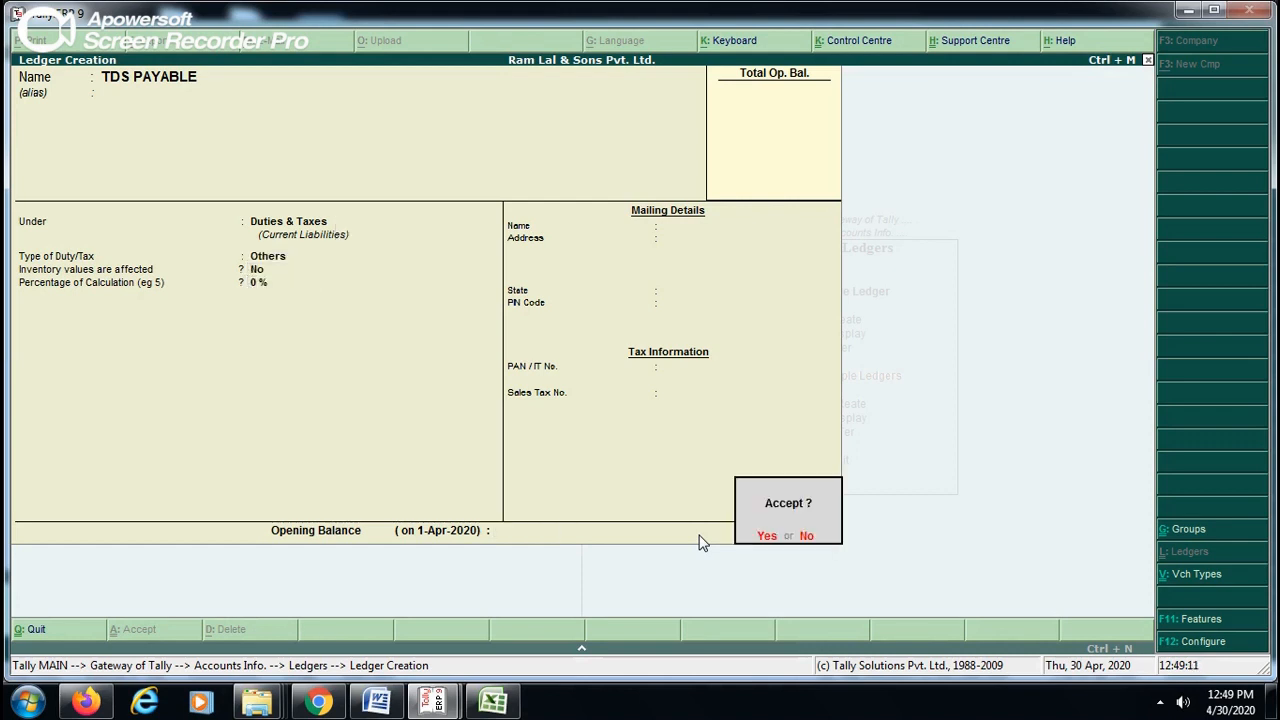
key(Return)
- Highlight Fixed Assets in the other Tally window's group list and return to ledger creation
key(alt+Tab)
key(Down)
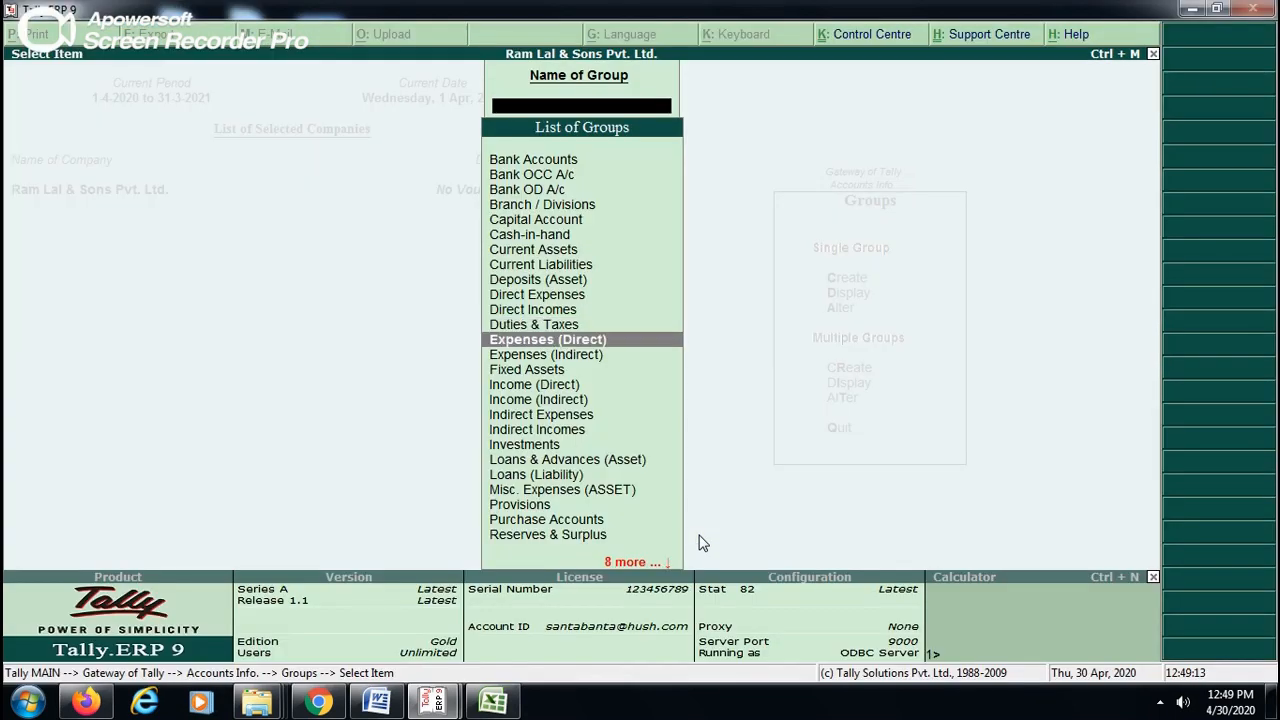
key(Down)
key(Down)
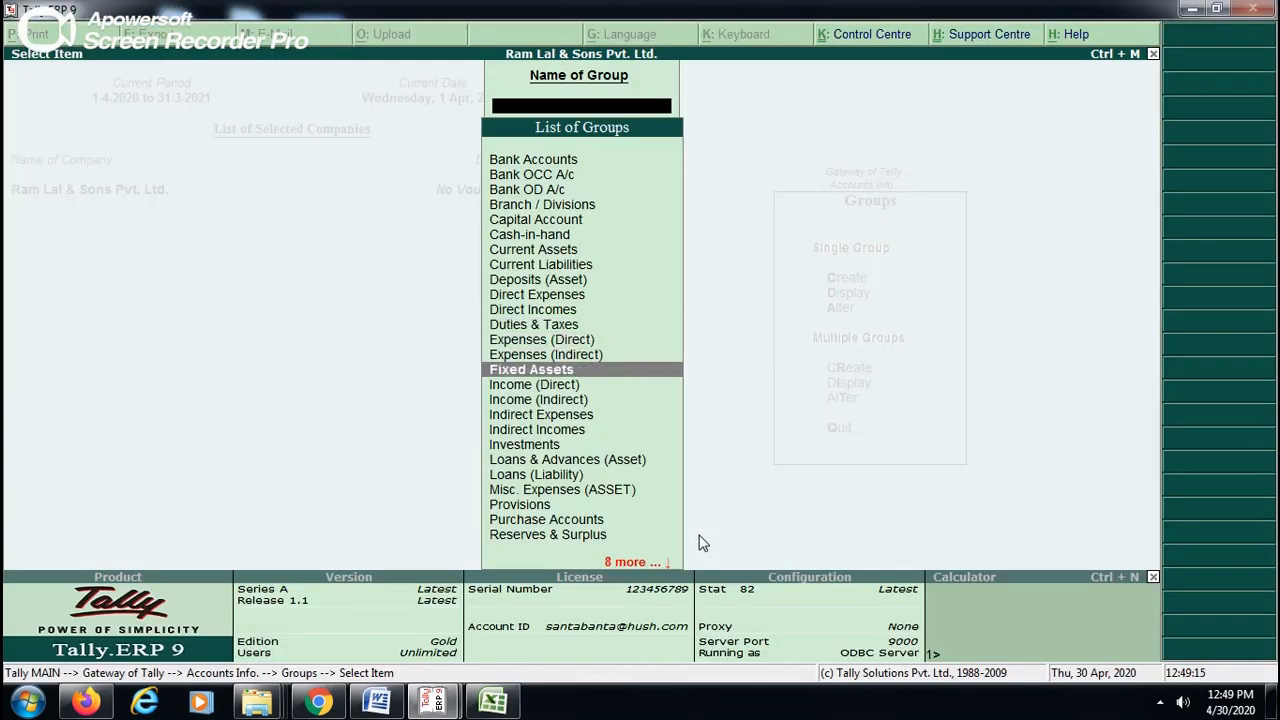
key(alt+Tab)
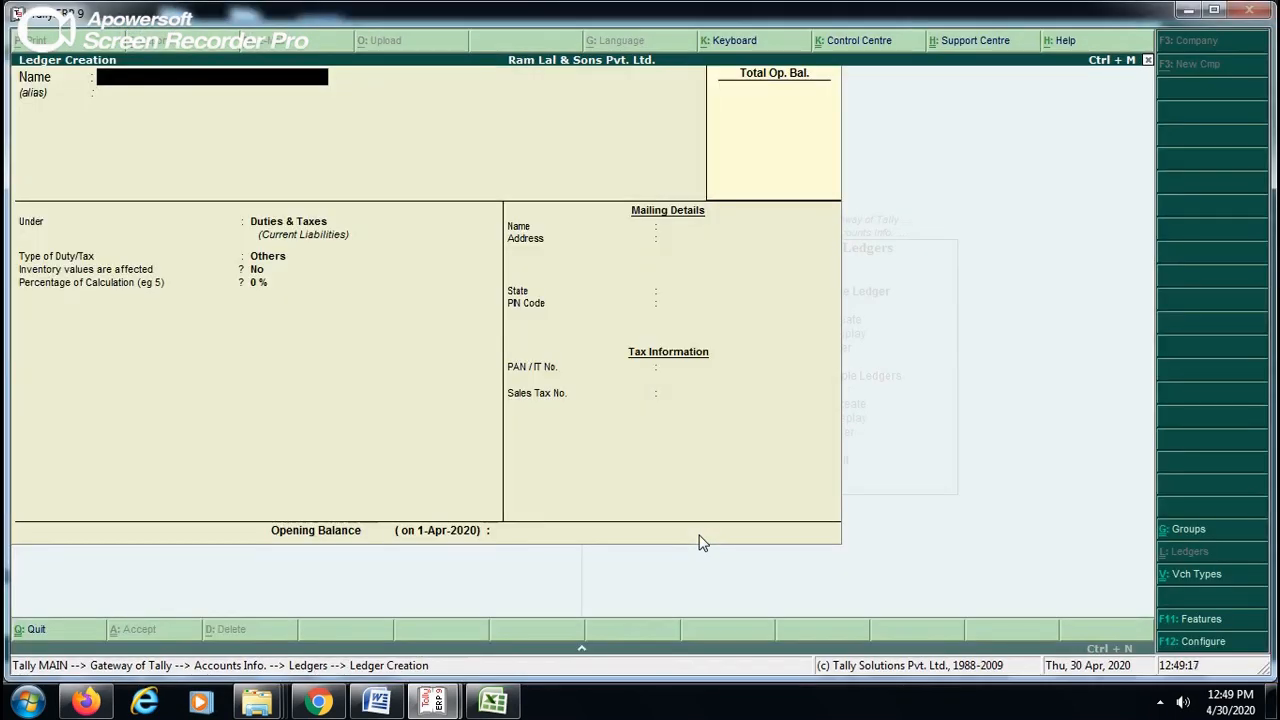
- Create a ledger named FURNITURE under the Fixed Assets group and save it
text(FURNITURE)
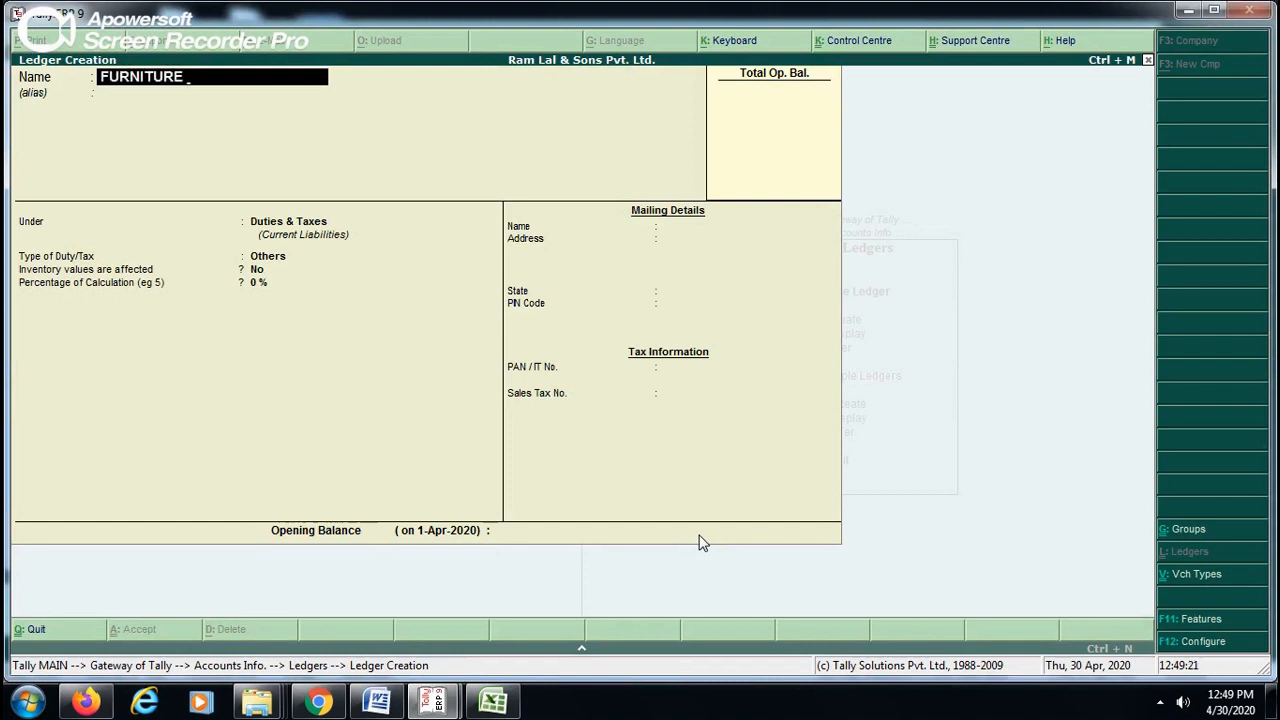
key(Return)
key(Return)
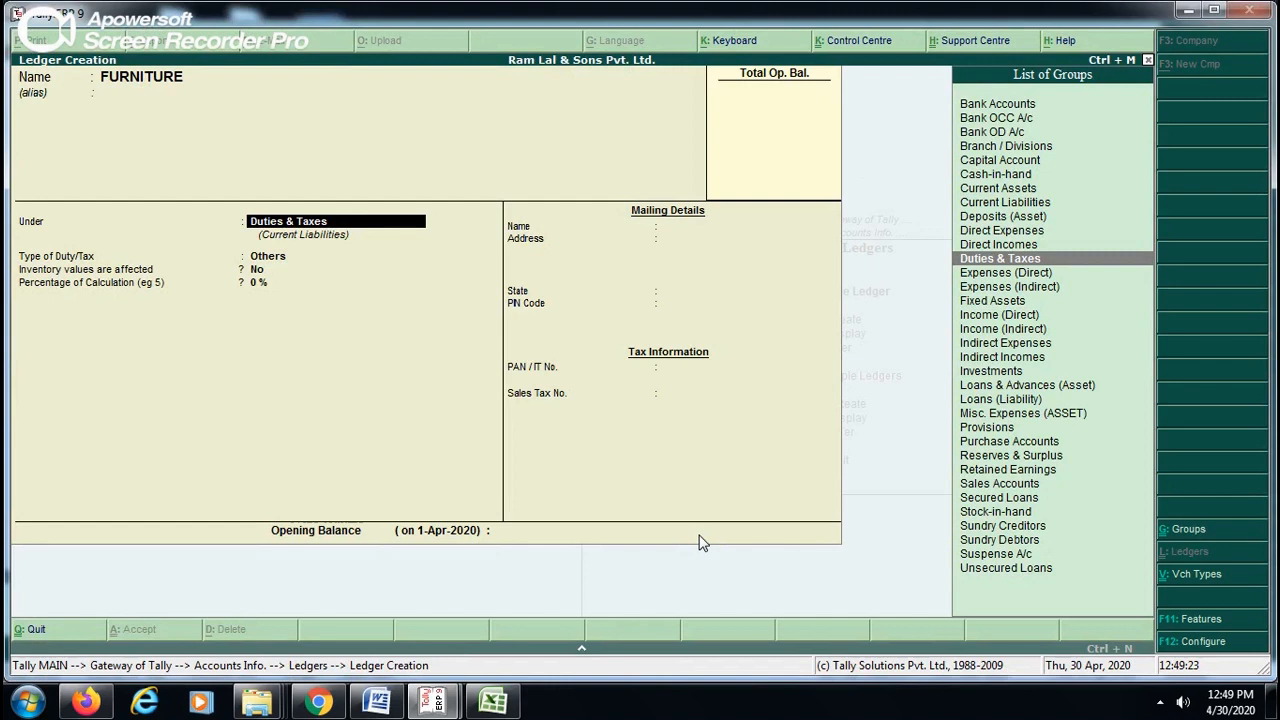
text(Fi)
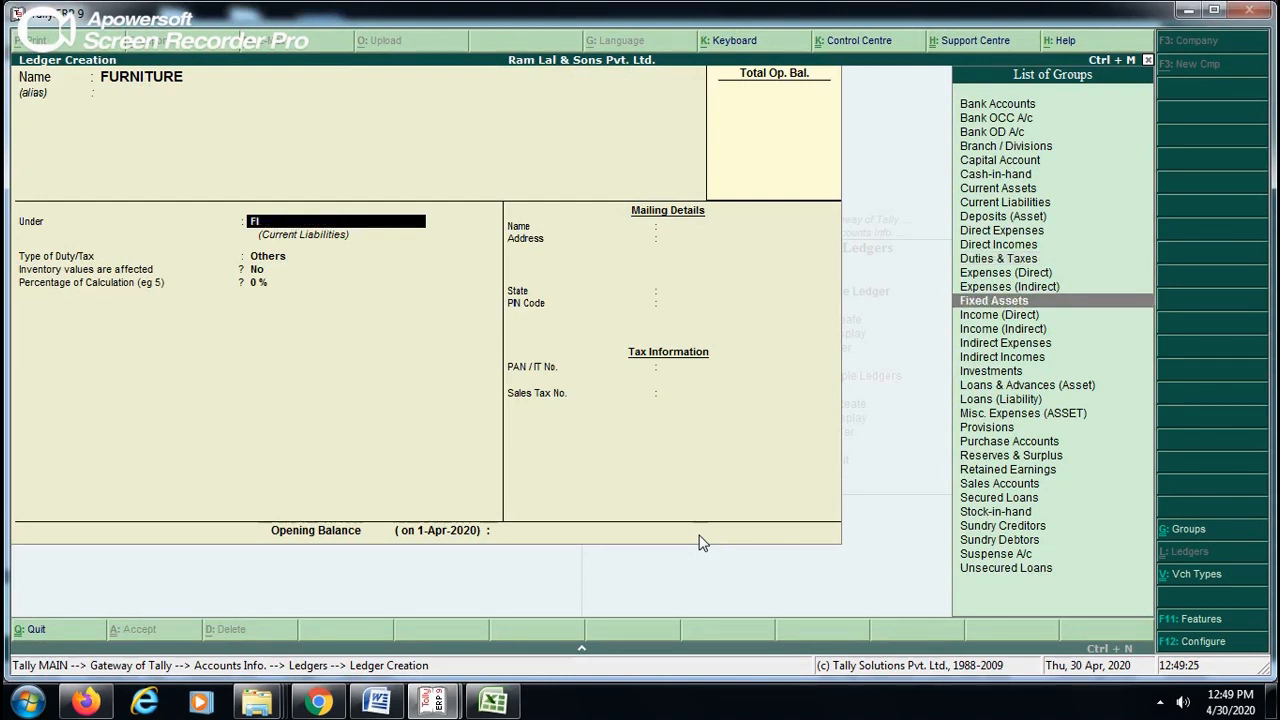
key(Return)
key(Return)
key(Return)
key(Return)
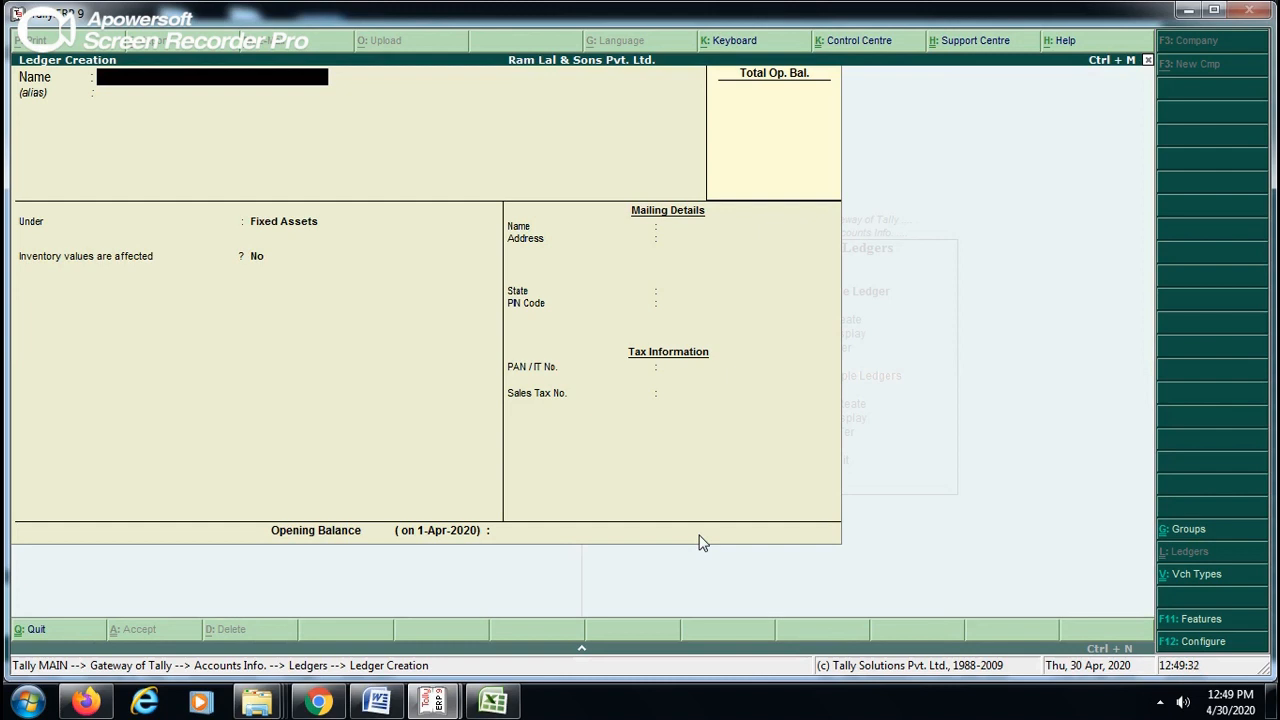
- Create a ledger named AC under Fixed Assets, keeping inventory values affected at No
text(AC)
key(Return)
key(Return)
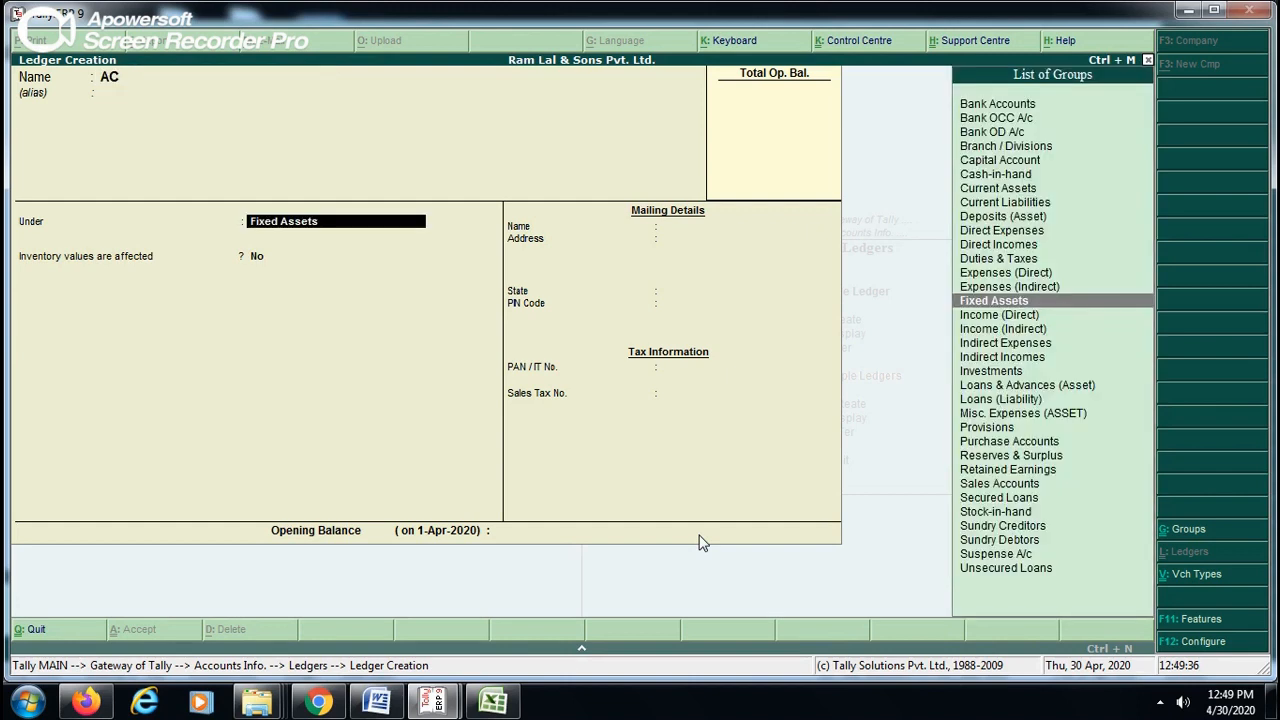
key(Return)
key(Return)
key(Return)
key(Return)
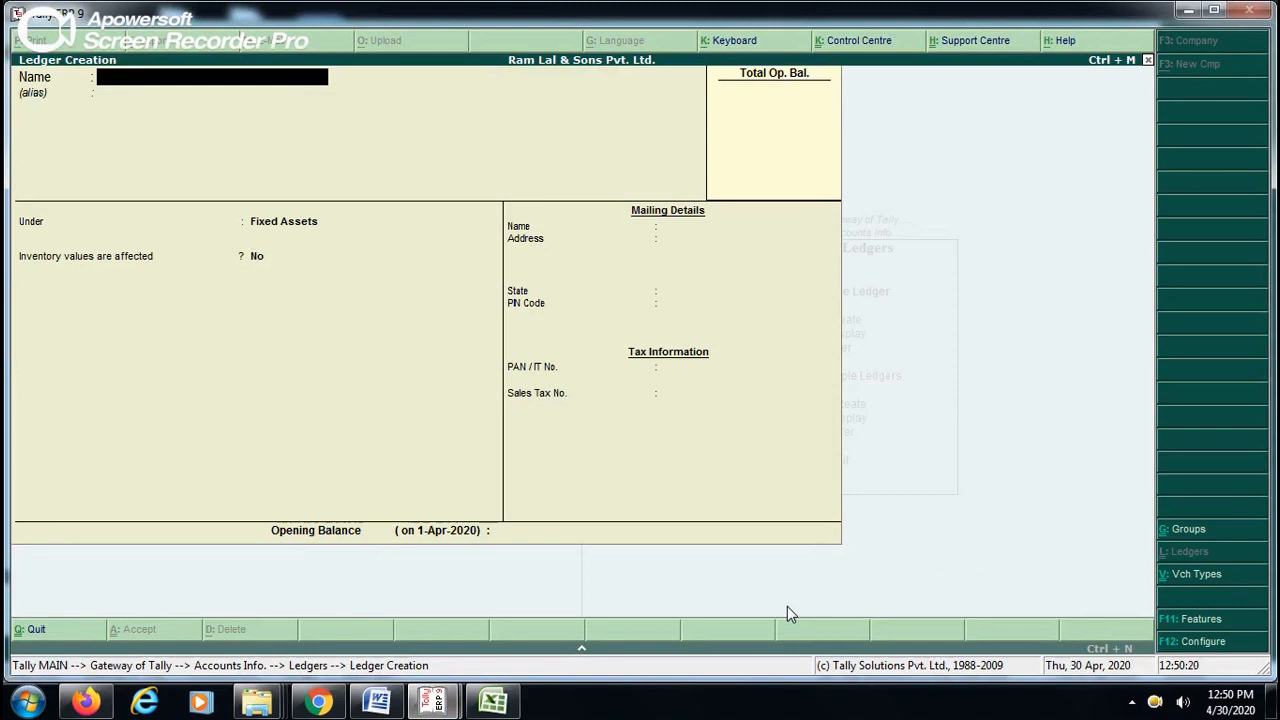
text(BU)
key(BackSpace)
key(BackSpace)
text(BUS)
key(BackSpace)
text(ILDINGS)
key(BackSpace)
key(BackSpace)
key(BackSpace)
key(BackSpace)
key(BackSpace)
key(BackSpace)
key(BackSpace)
key(BackSpace)
key(BackSpace)
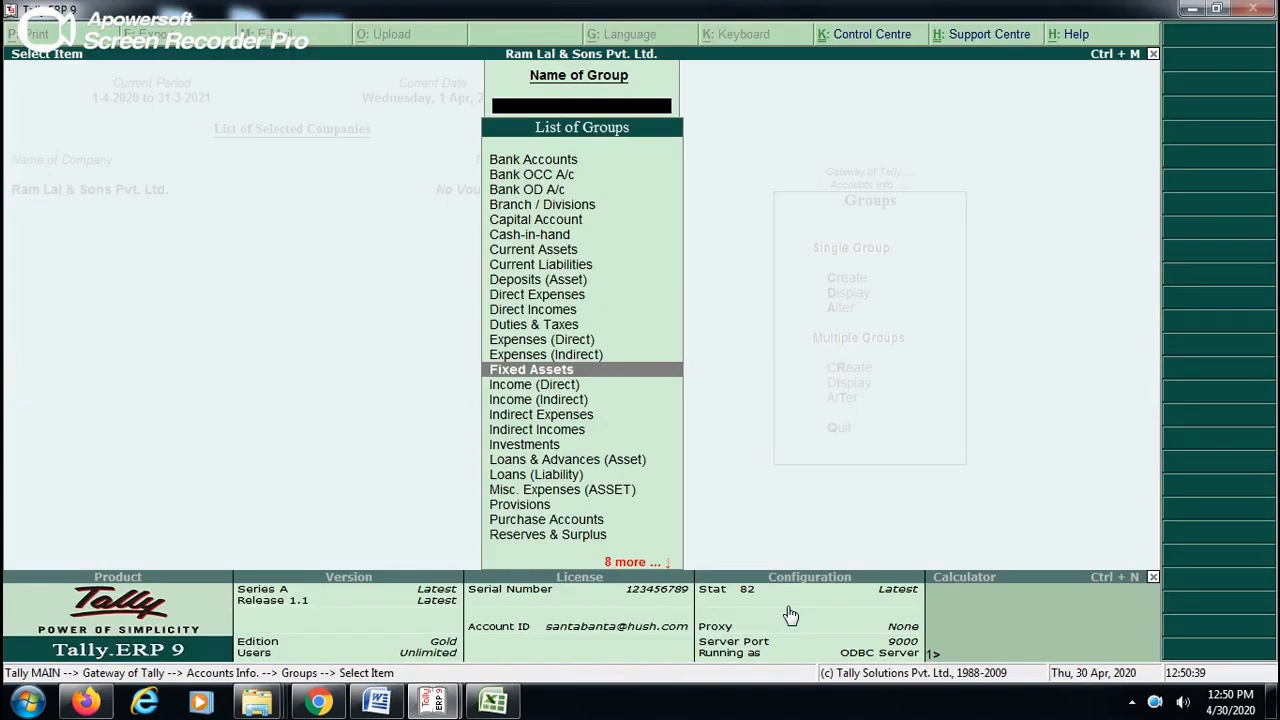
- Highlight Indirect Expenses in the other Tally window's group list and return to ledger creation
key(Down)
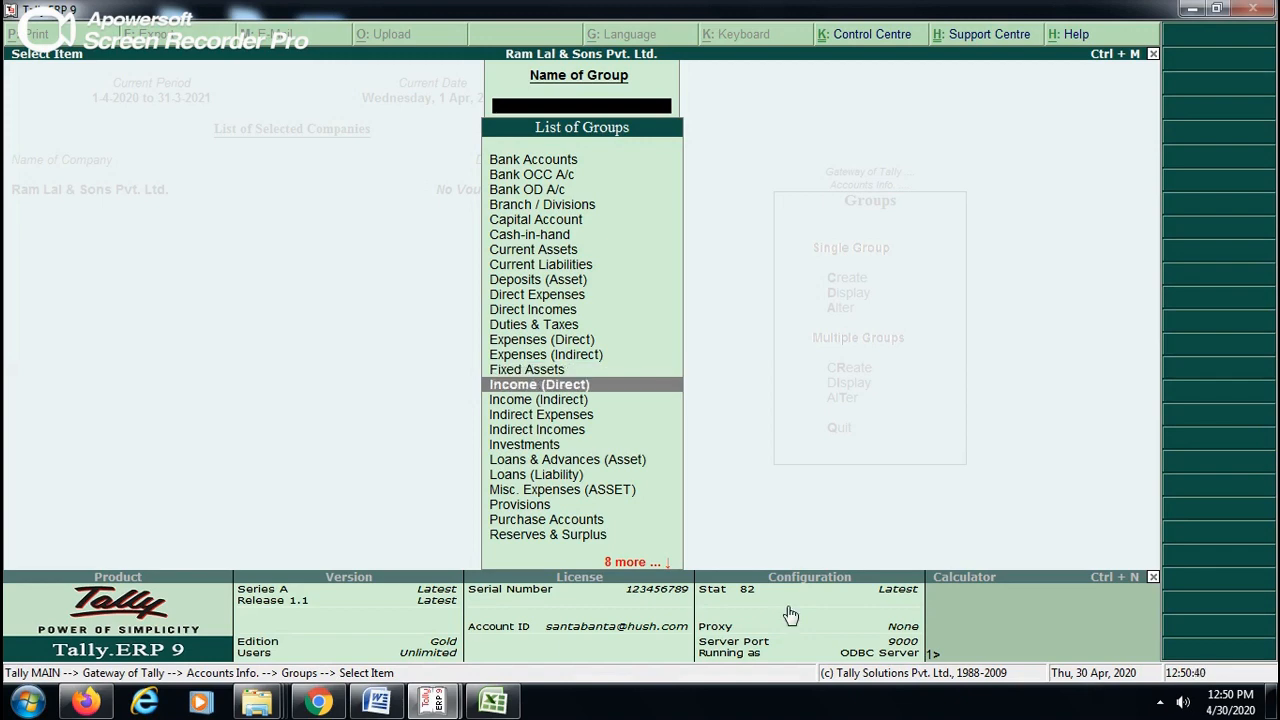
key(Down)
key(Down)
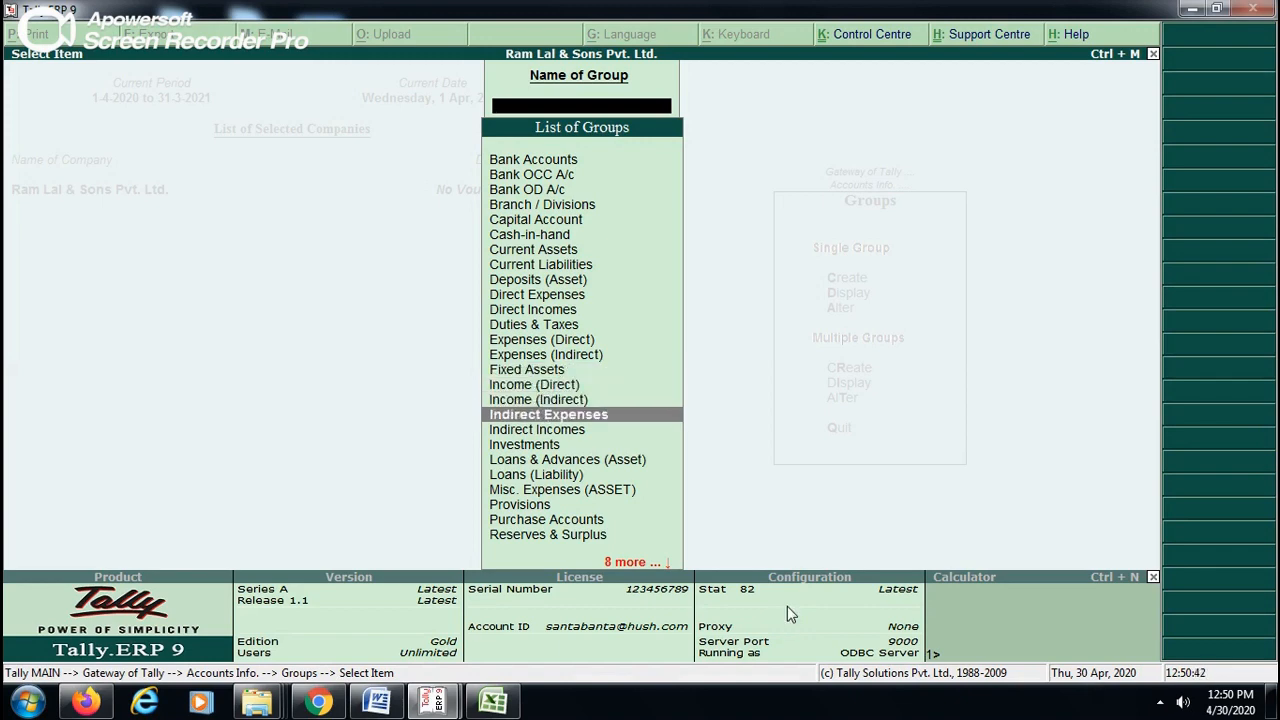
key(alt+Tab)
- Create a ledger named TELEPHONE EXPENS under the Indirect Expenses group and save it
text(TEL)
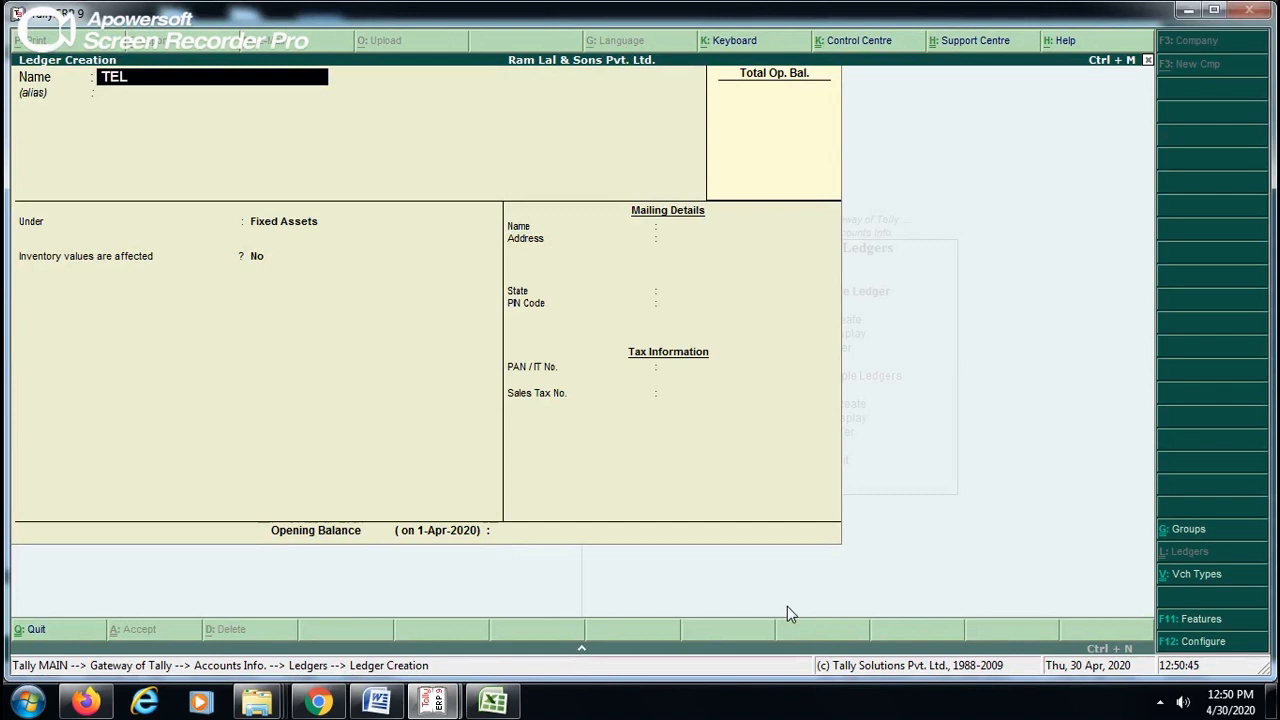
text(EPHONE EXPENS)
key(Return)
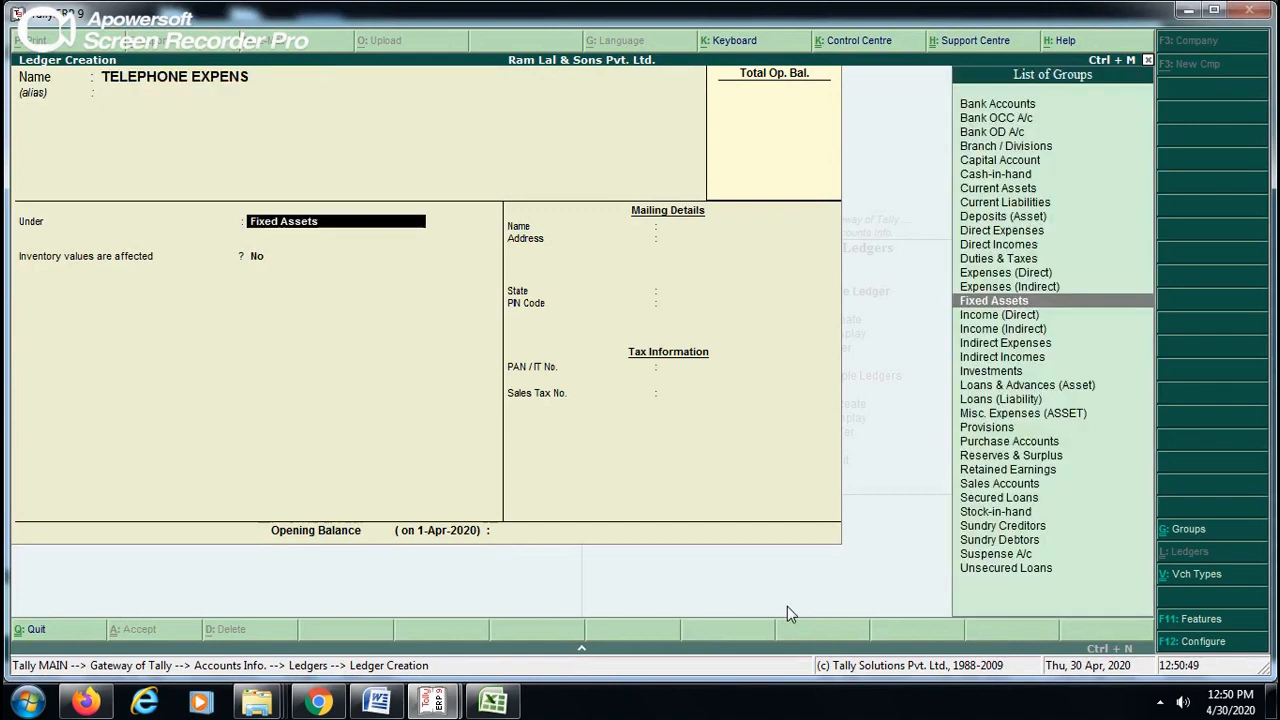
text(INDIR)
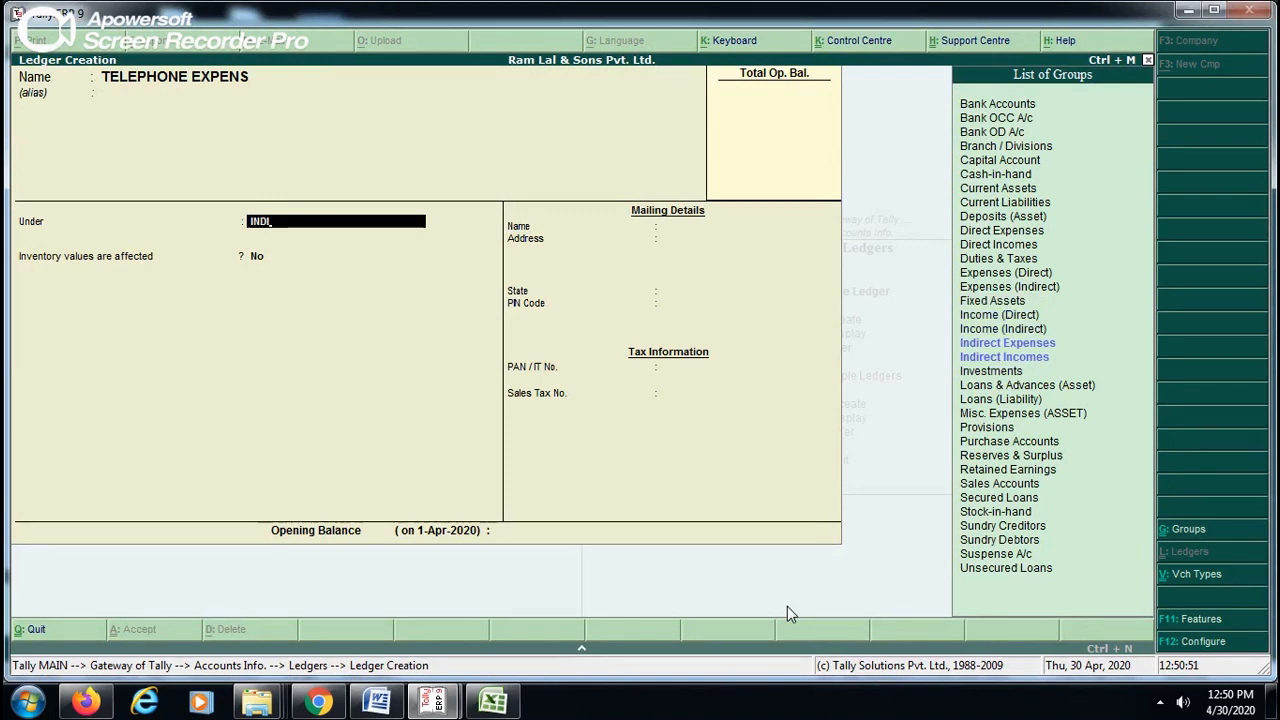
key(Return)
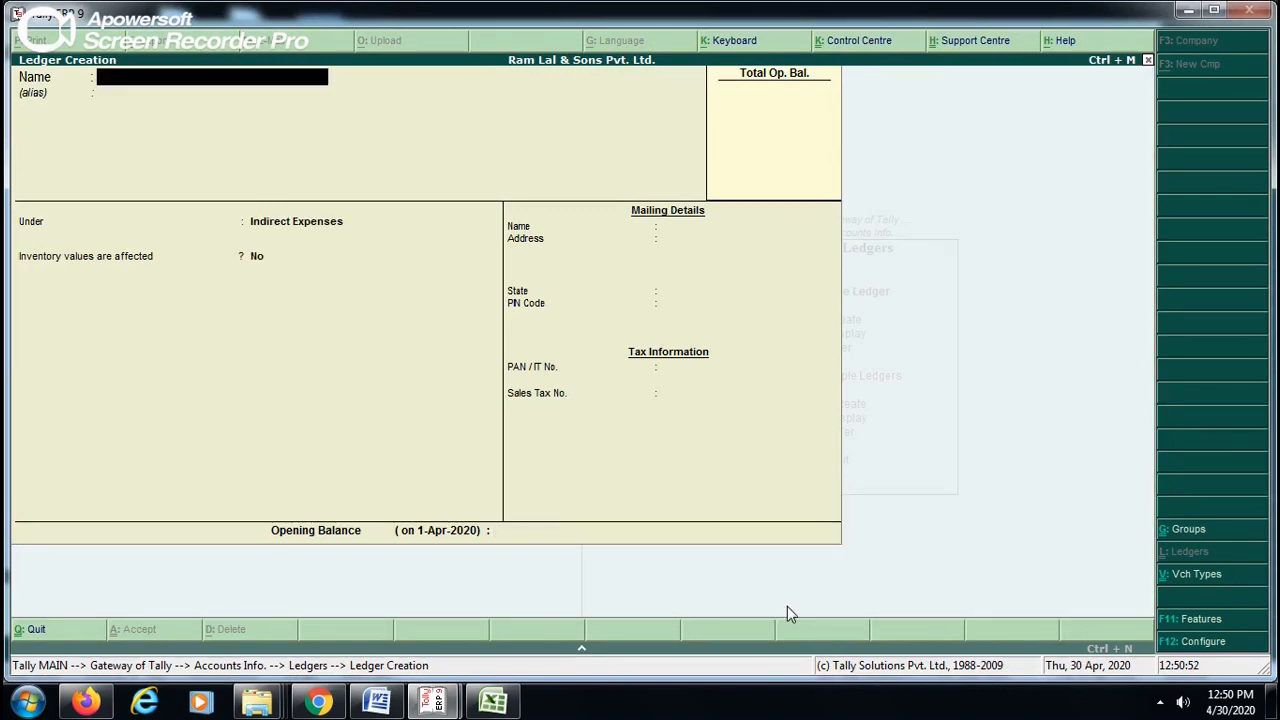
- Create a ledger named ELECTRICITY EXPENSES under the Indirect Expenses group and save it
text(ELECTIR)
key(BackSpace)
key(BackSpace)
key(BackSpace)
key(BackSpace)
text(CTRICITY)
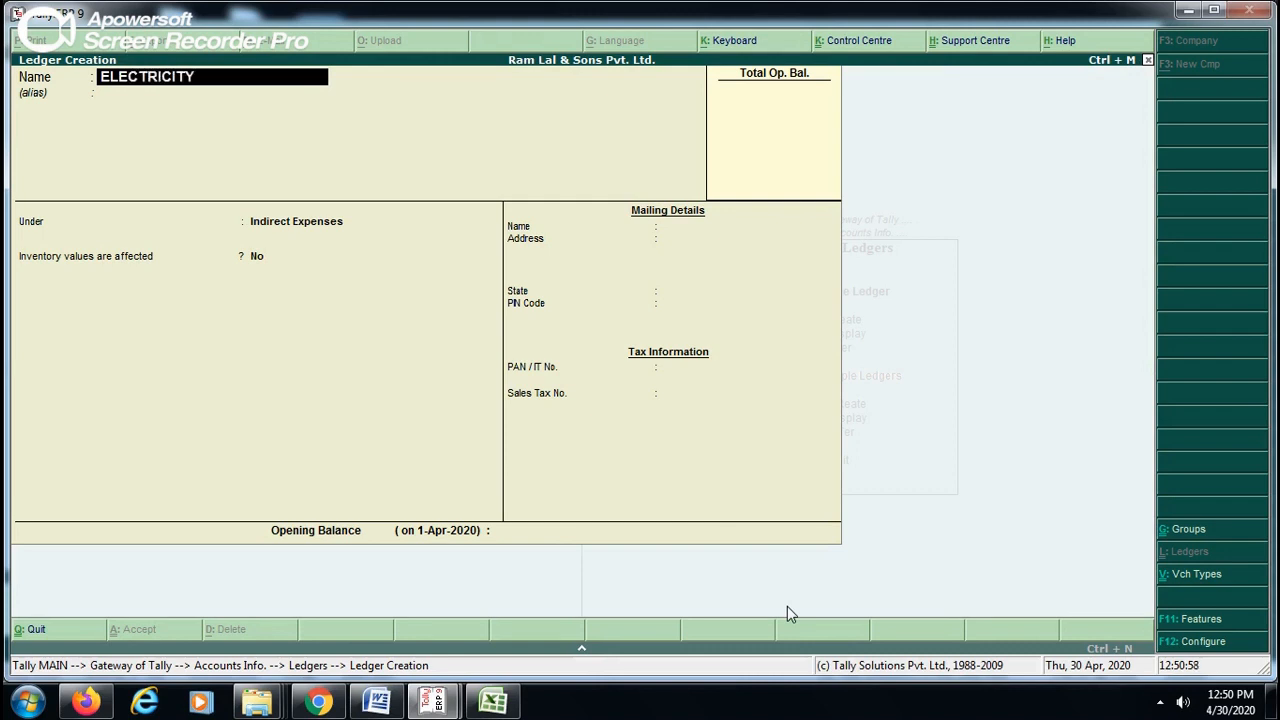
text( EXPENSES)
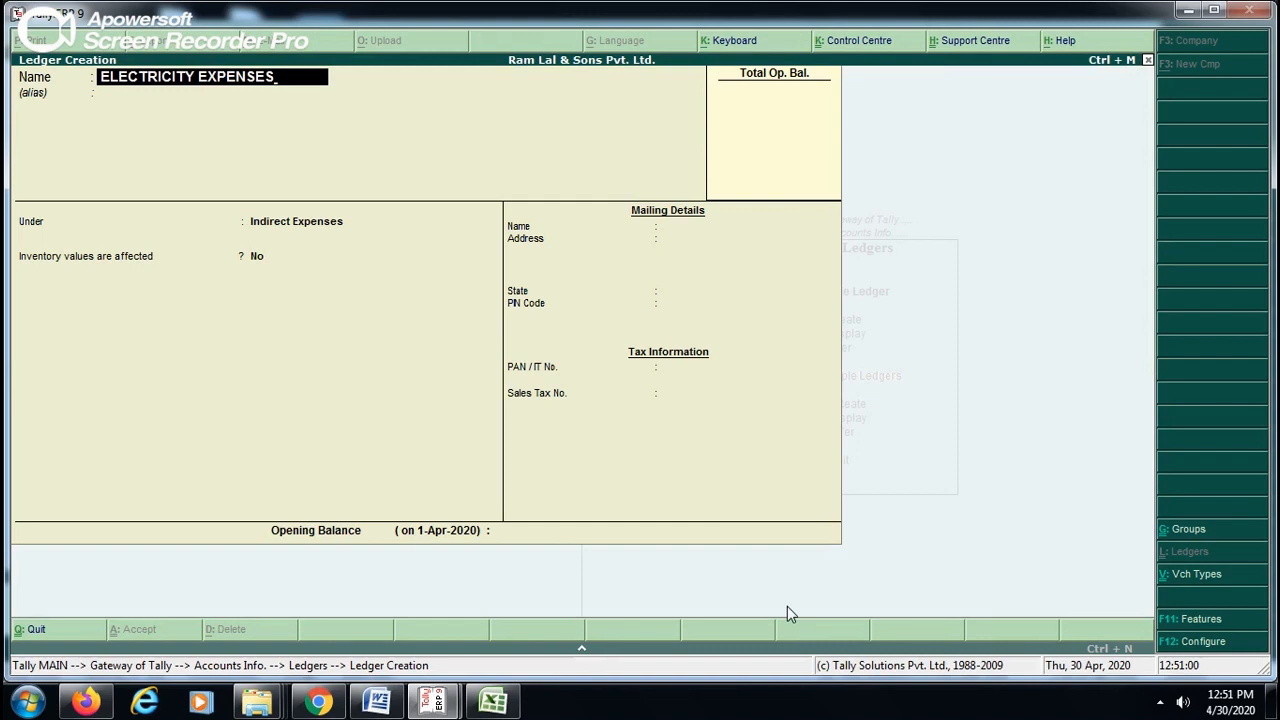
key(Return)
key(Return)
key(Return)
key(Return)
key(Return)
key(Return)
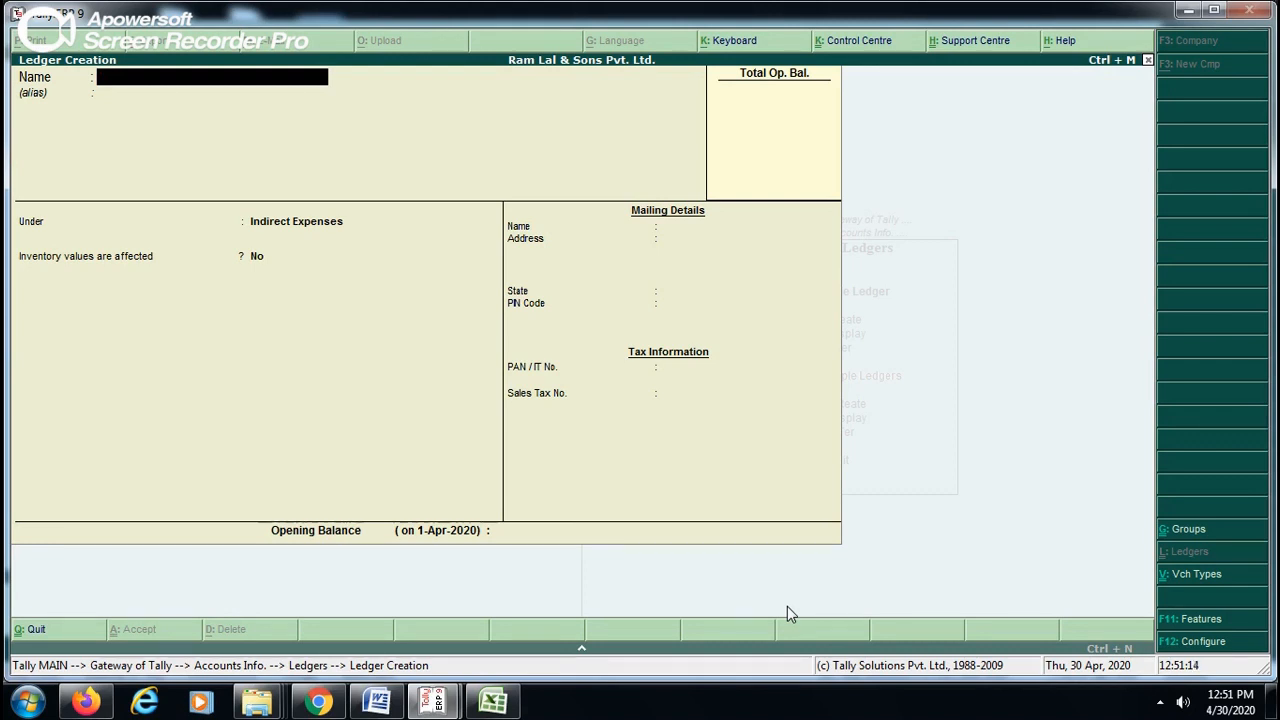
- Review the groups from Indirect Expenses down to Purchase Accounts in the other Tally window's list and return to ledger creation
key(alt+Tab)
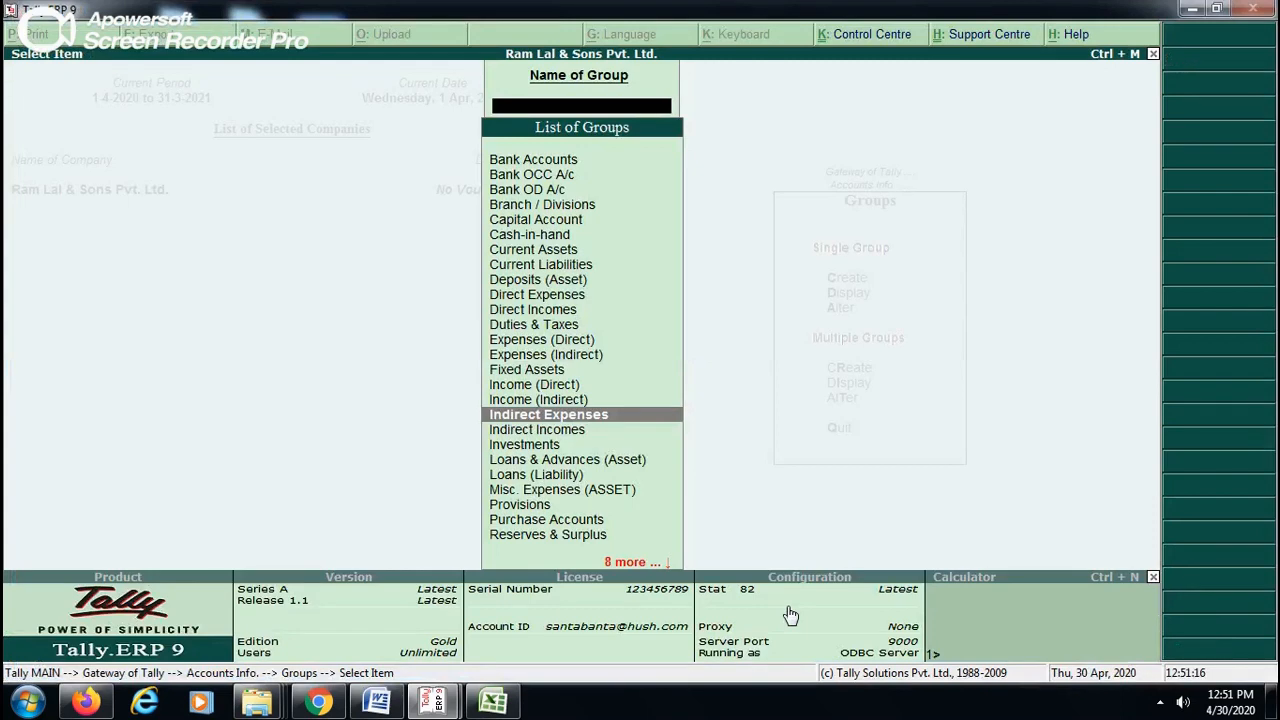
key(Down)
key(Down)
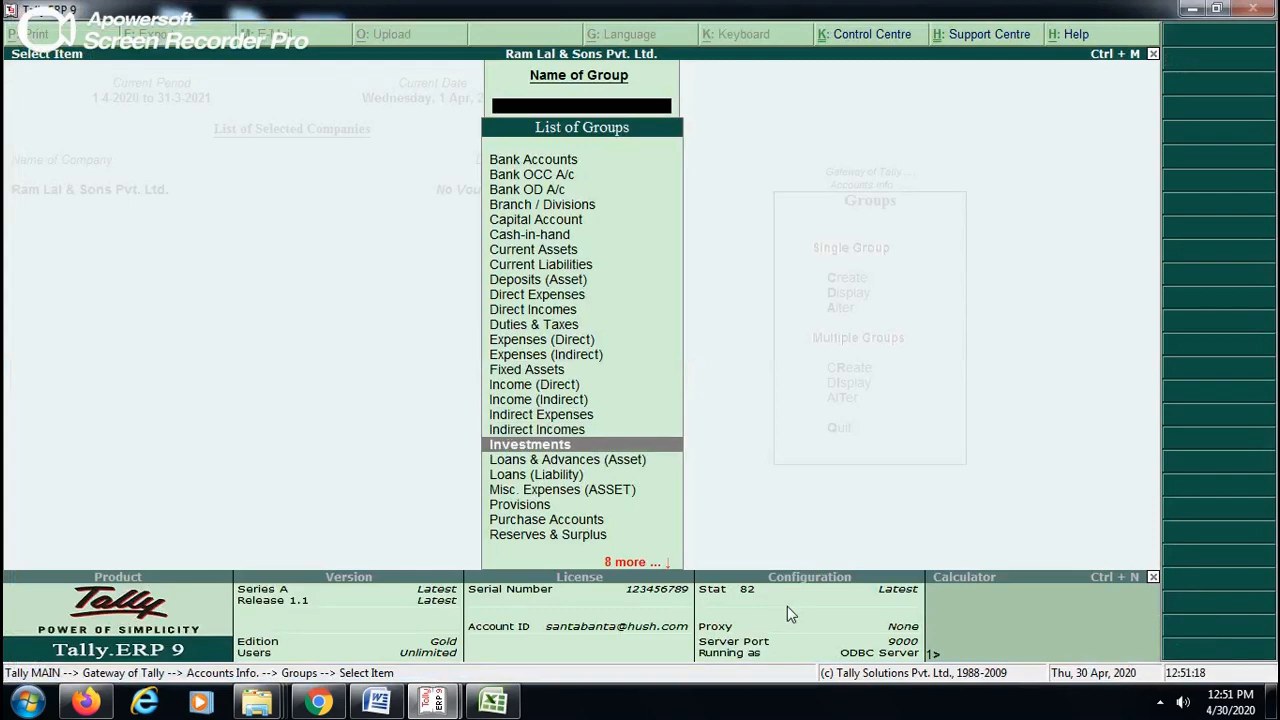
key(Down)
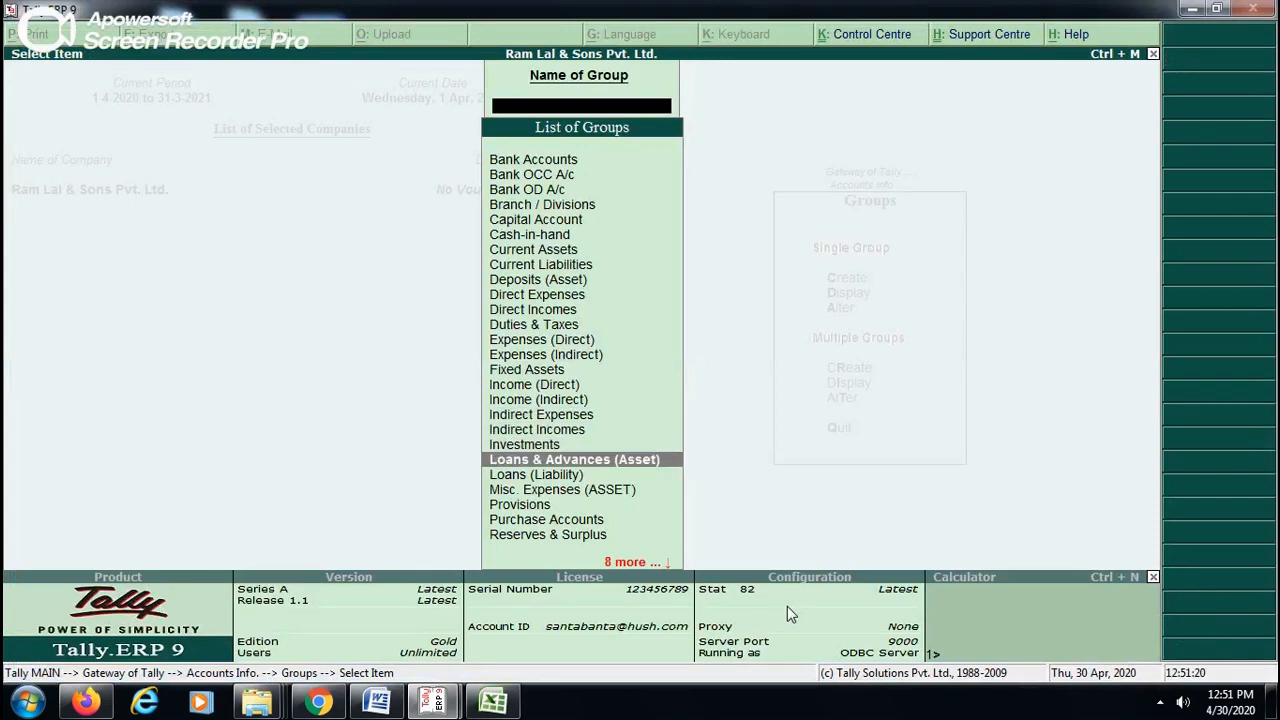
key(Down)
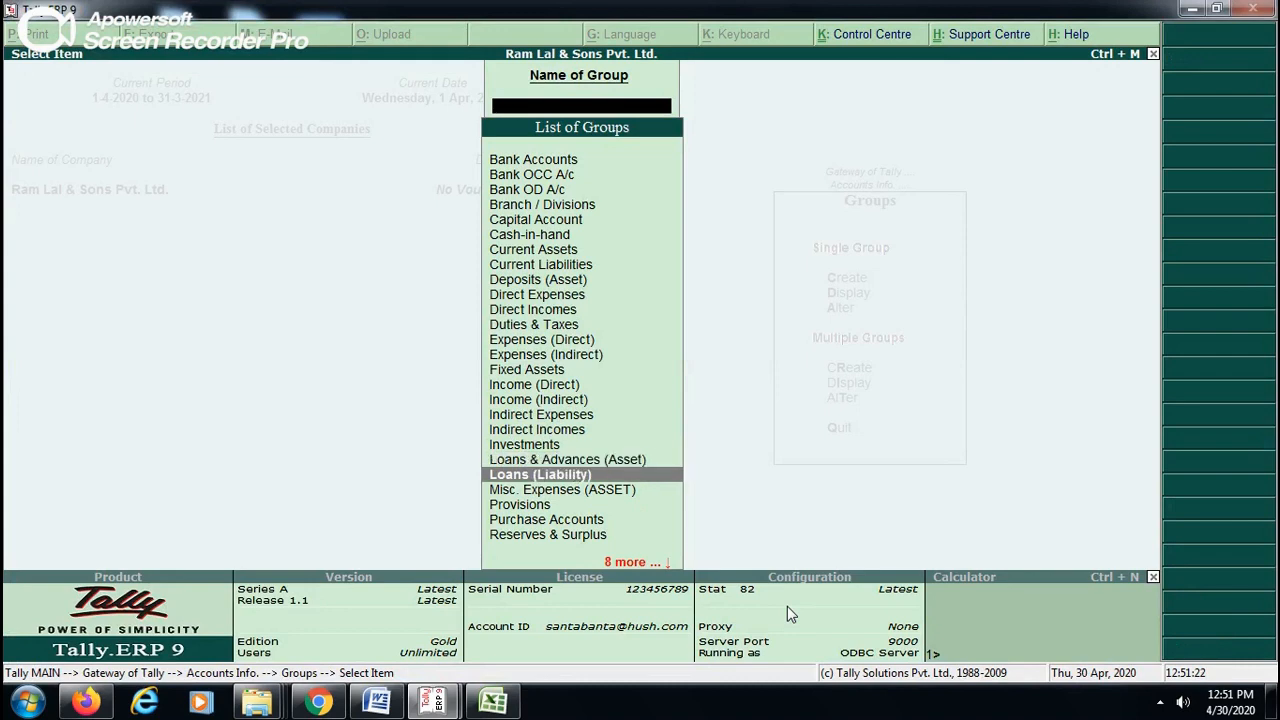
key(Down)
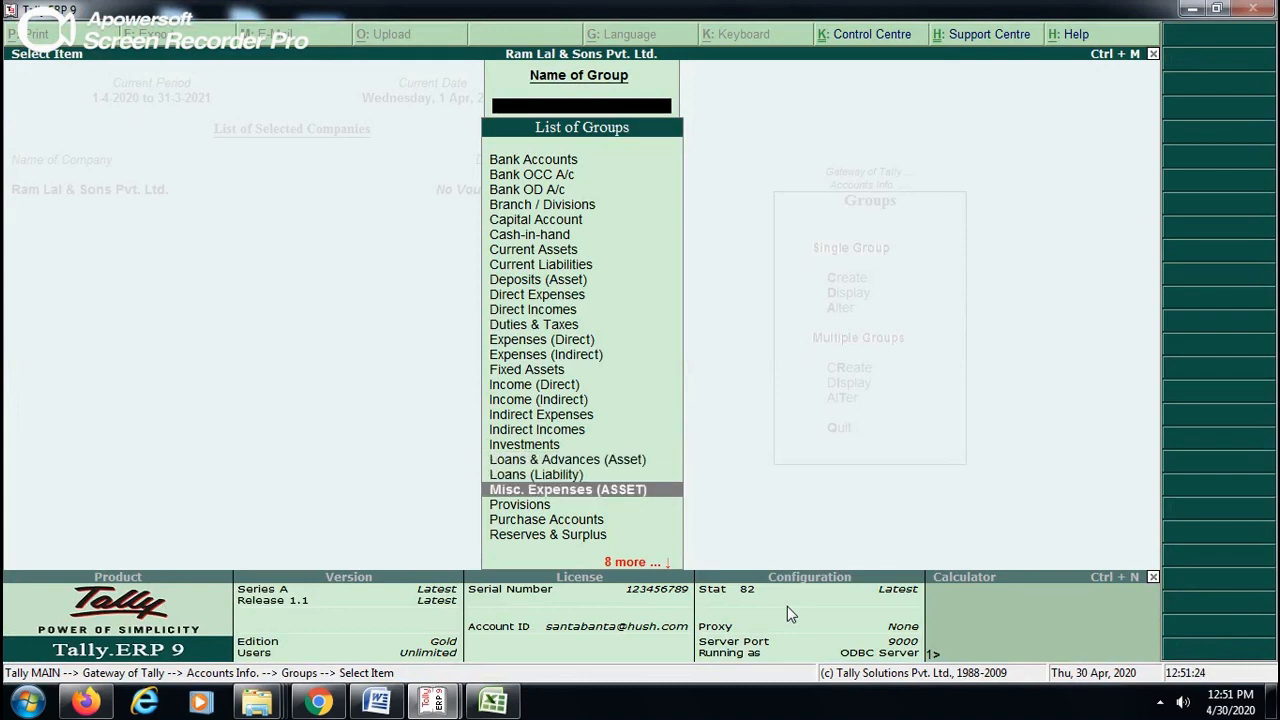
key(Down)
key(Down)
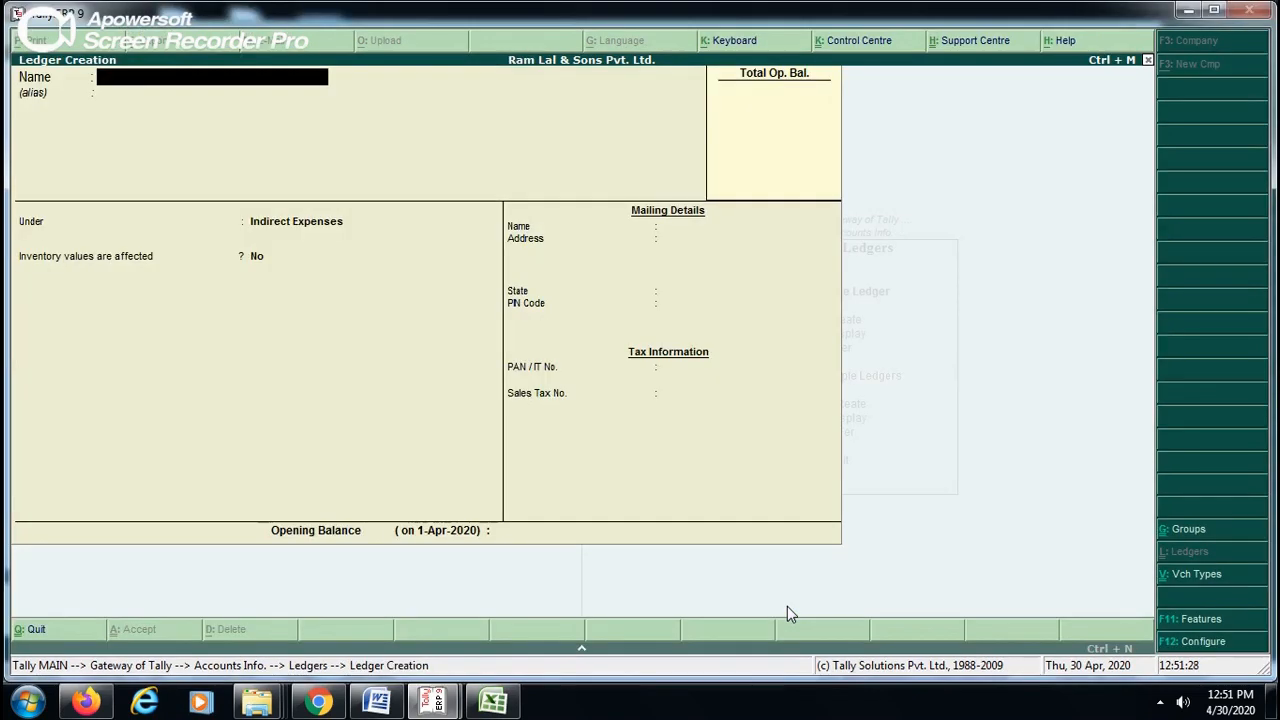
- Create a ledger named PURCHASE under Purchase Accounts with inventory values affected set to Yes, and save it
text(PURCHASE)
key(Return)
text(PUR)
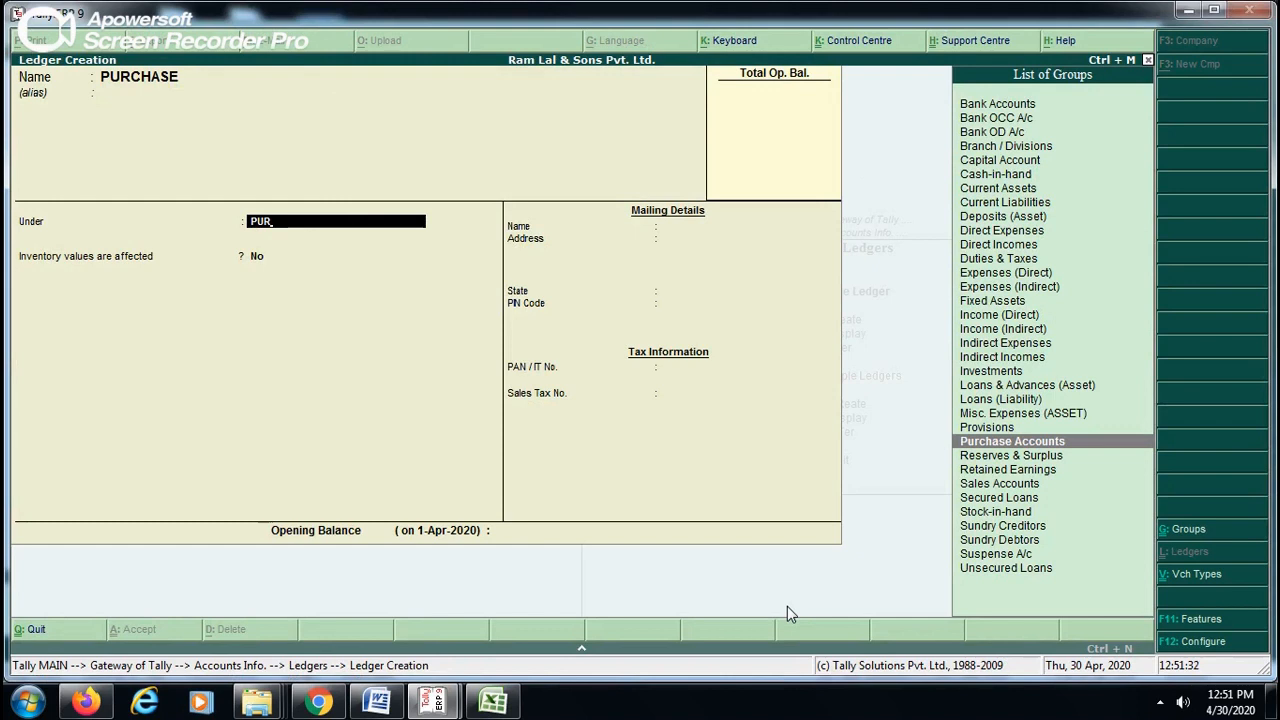
key(Return)
text(y)
key(Return)
key(Return)
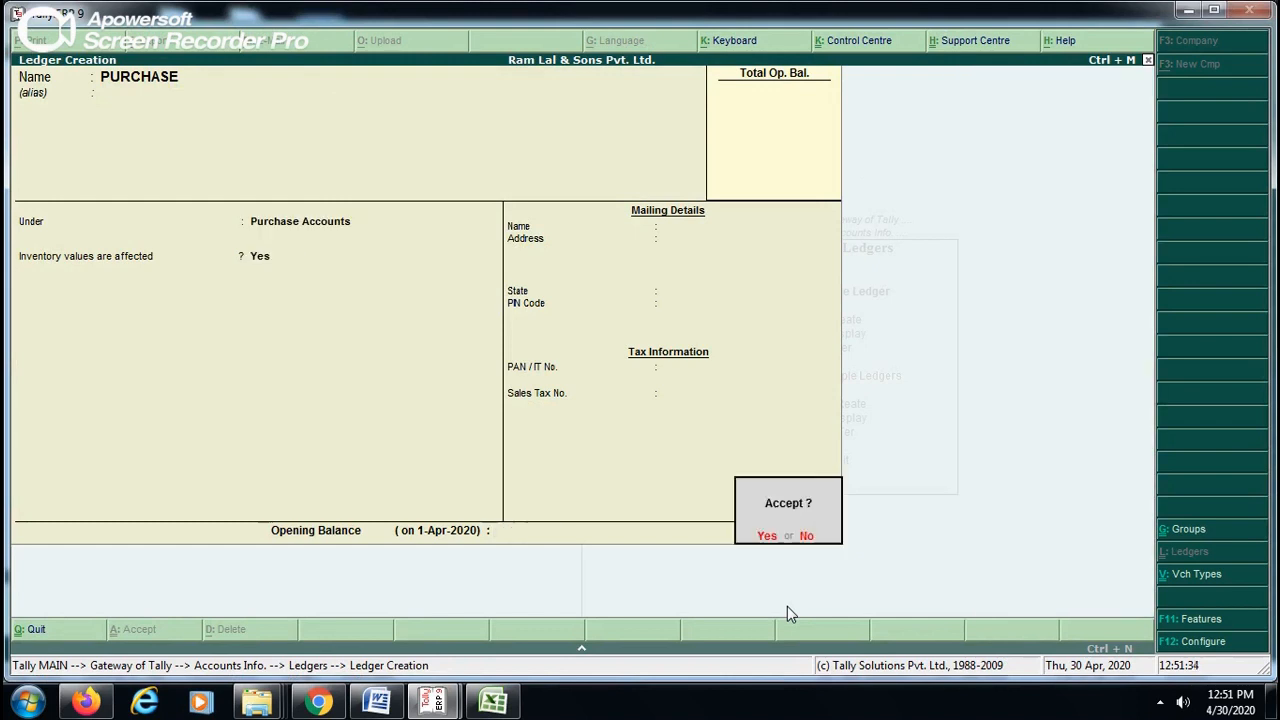
key(Return)
- Review the groups from Purchase Accounts down to Sales Accounts in the other Tally window's list and return to ledger creation
key(alt+Tab)
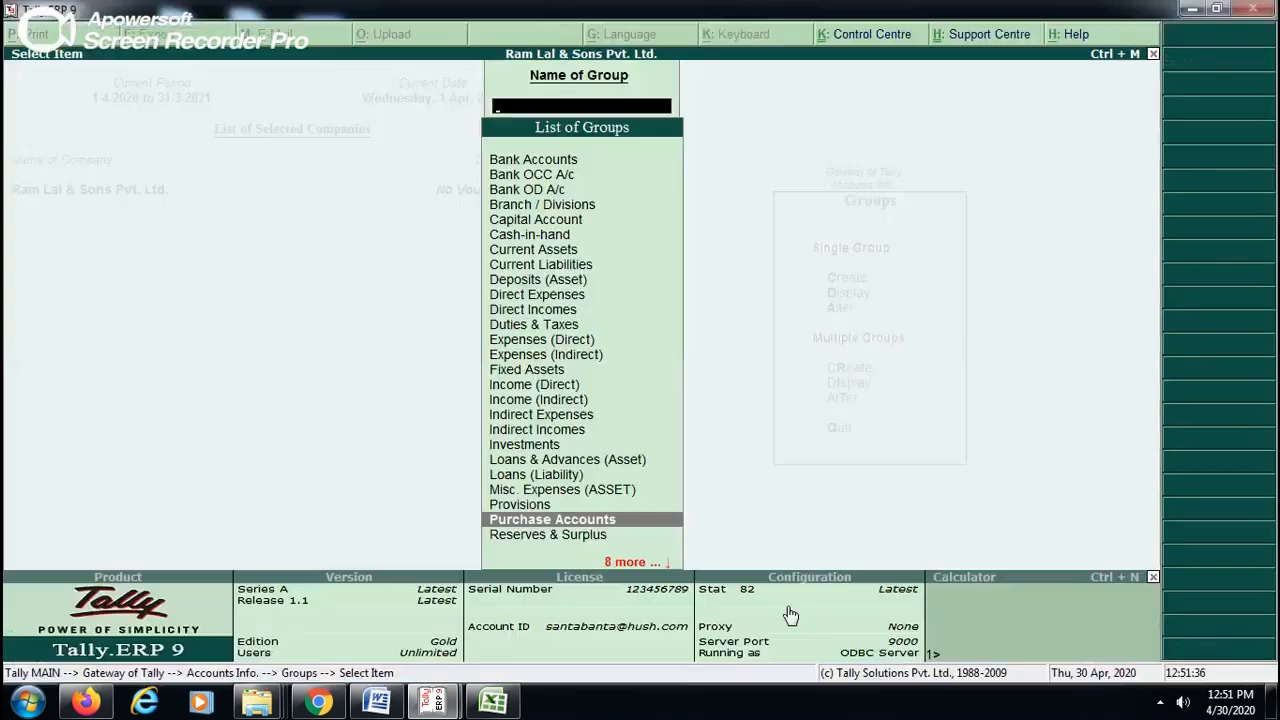
key(Down)
key(Down)
key(Down)
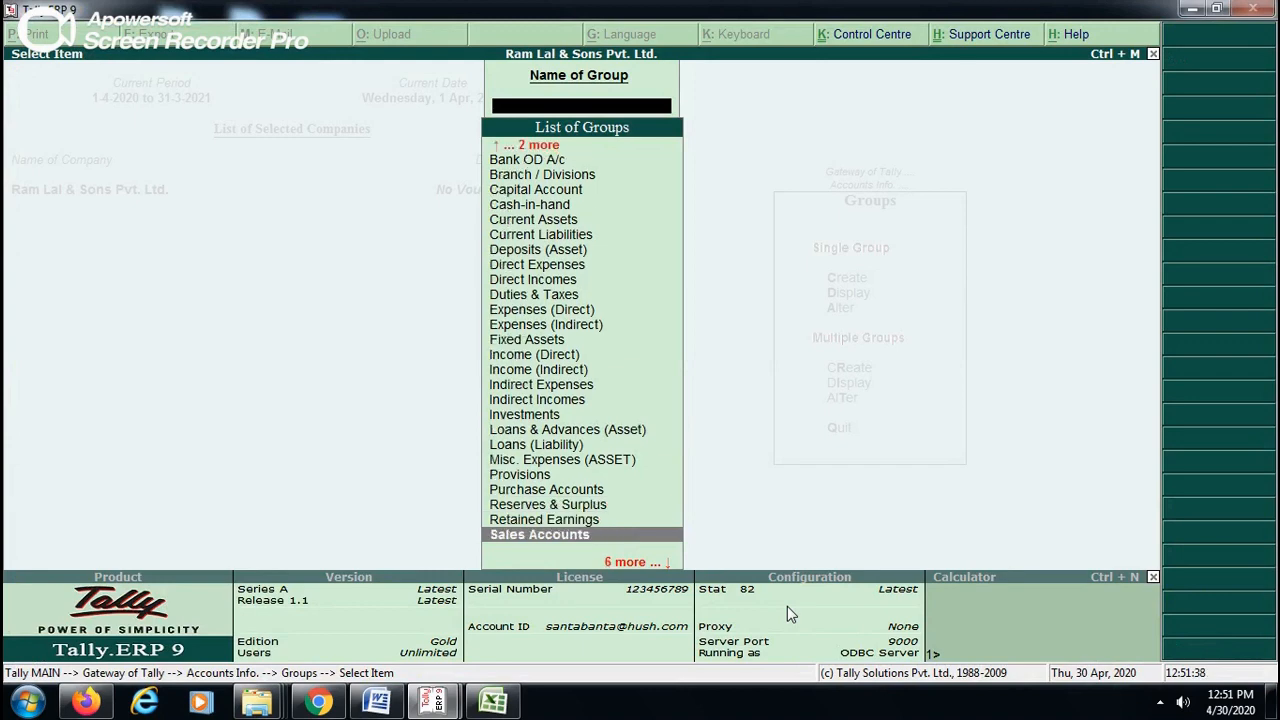
key(alt+Tab)
- Create a ledger named SALES under Sales Accounts with inventory values affected set to Yes, and save it
text(SALES)
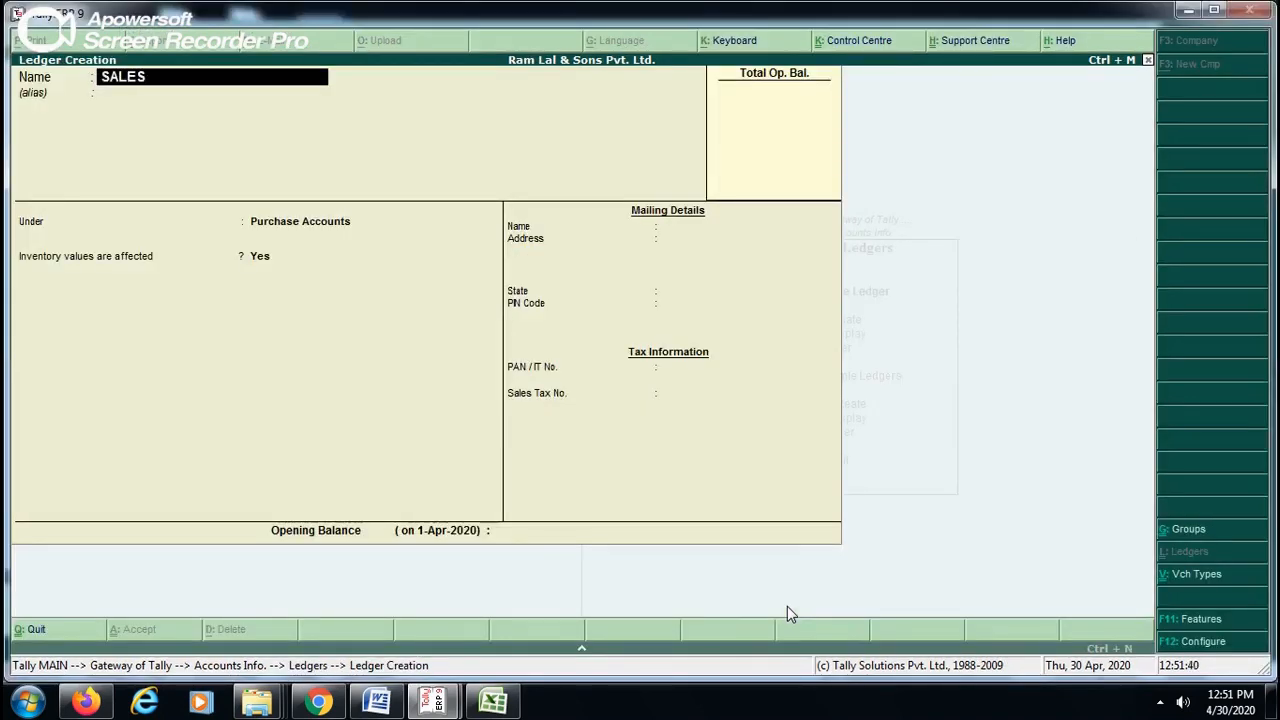
key(Return)
key(Return)
text(SALES)
key(Return)
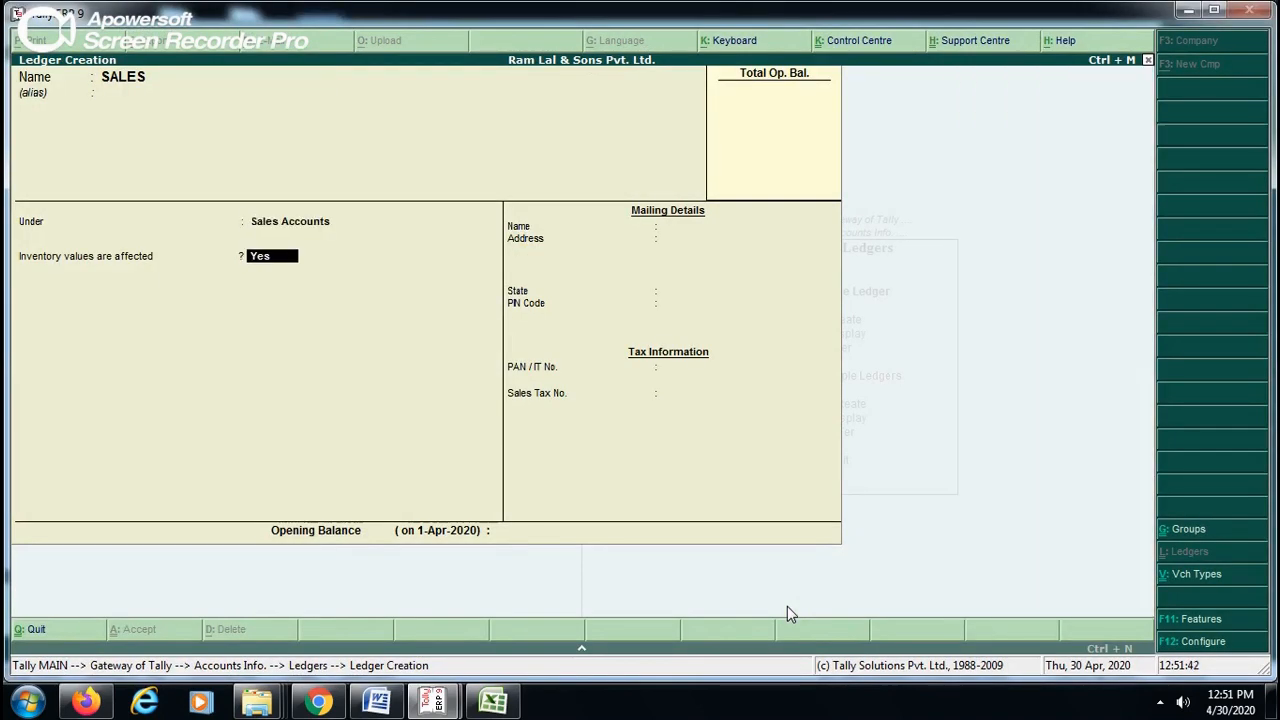
key(Return)
key(Return)
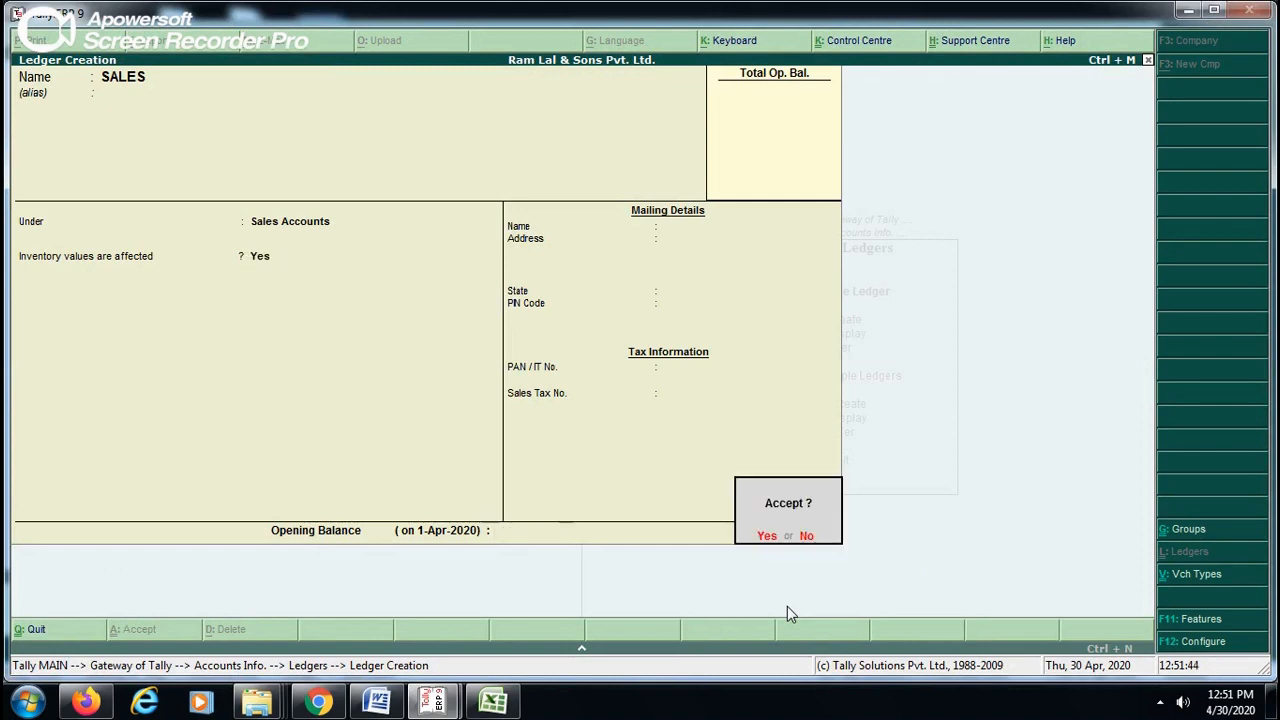
key(Return)
- Review the groups from Sales Accounts down to Sundry Debtors in the other Tally window's list and return to ledger creation
key(alt+Tab)
key(Down)
key(Down)
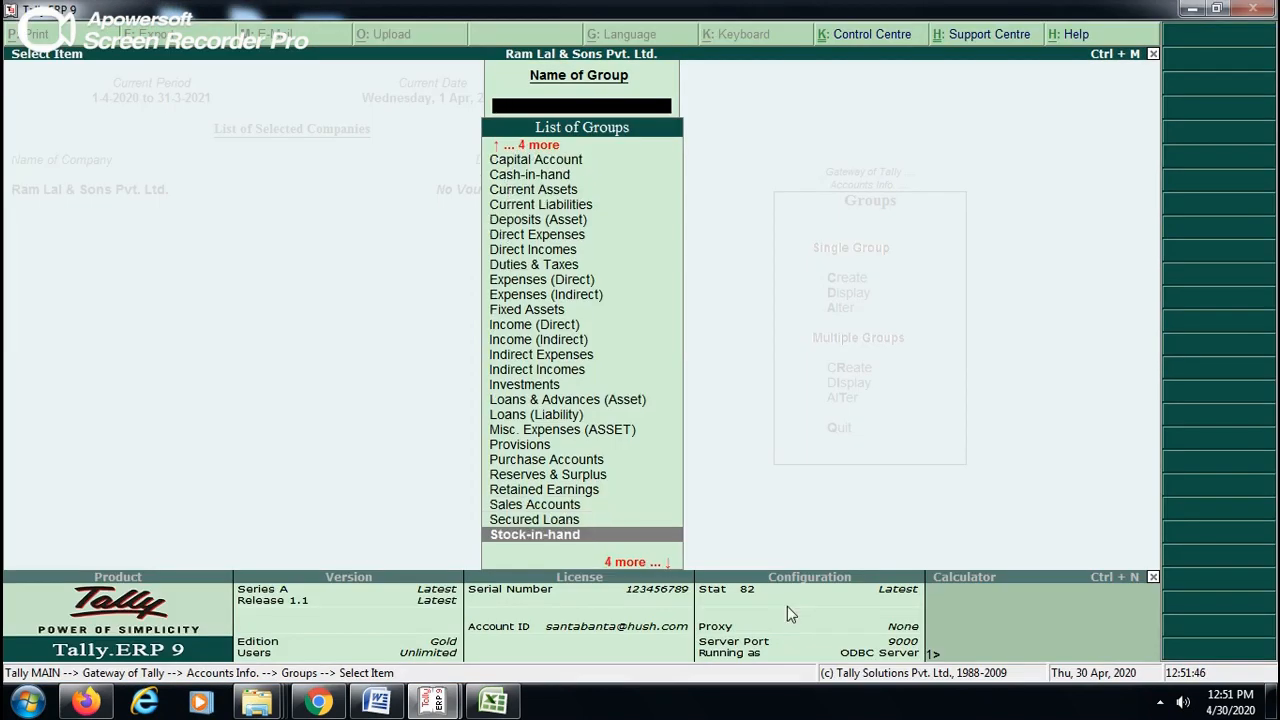
key(Down)
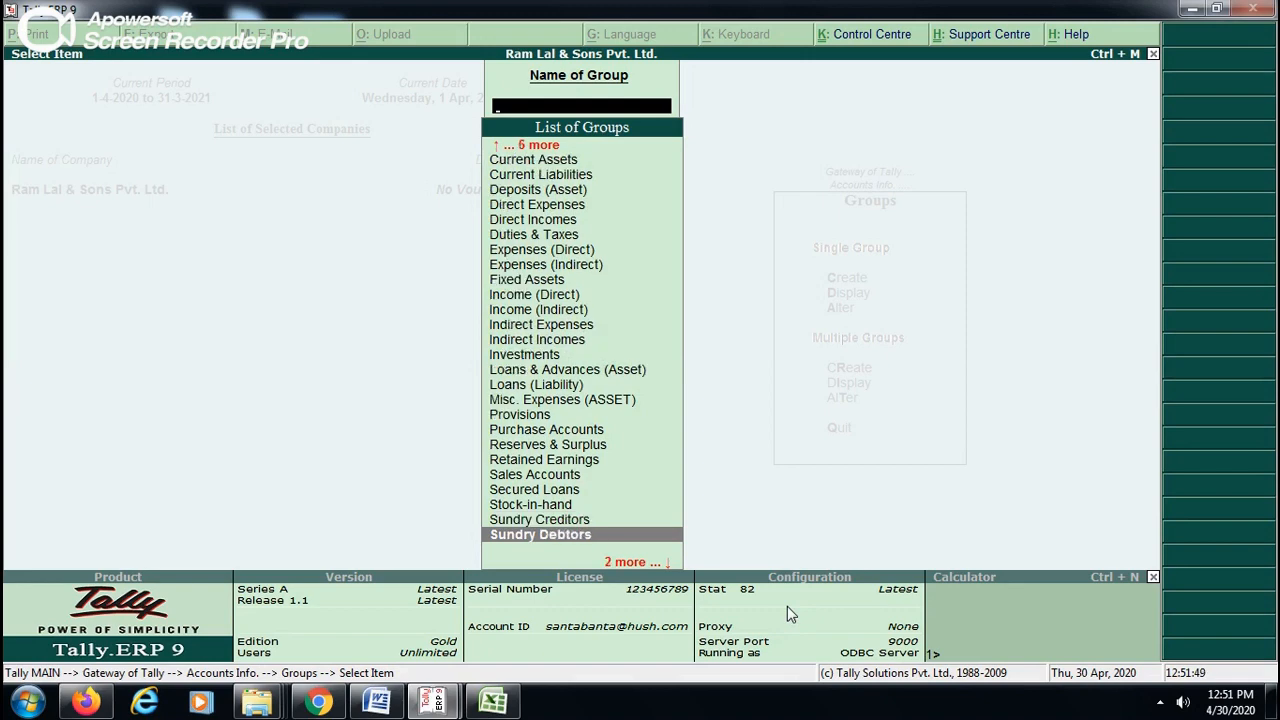
key(Up)
key(alt+Tab)
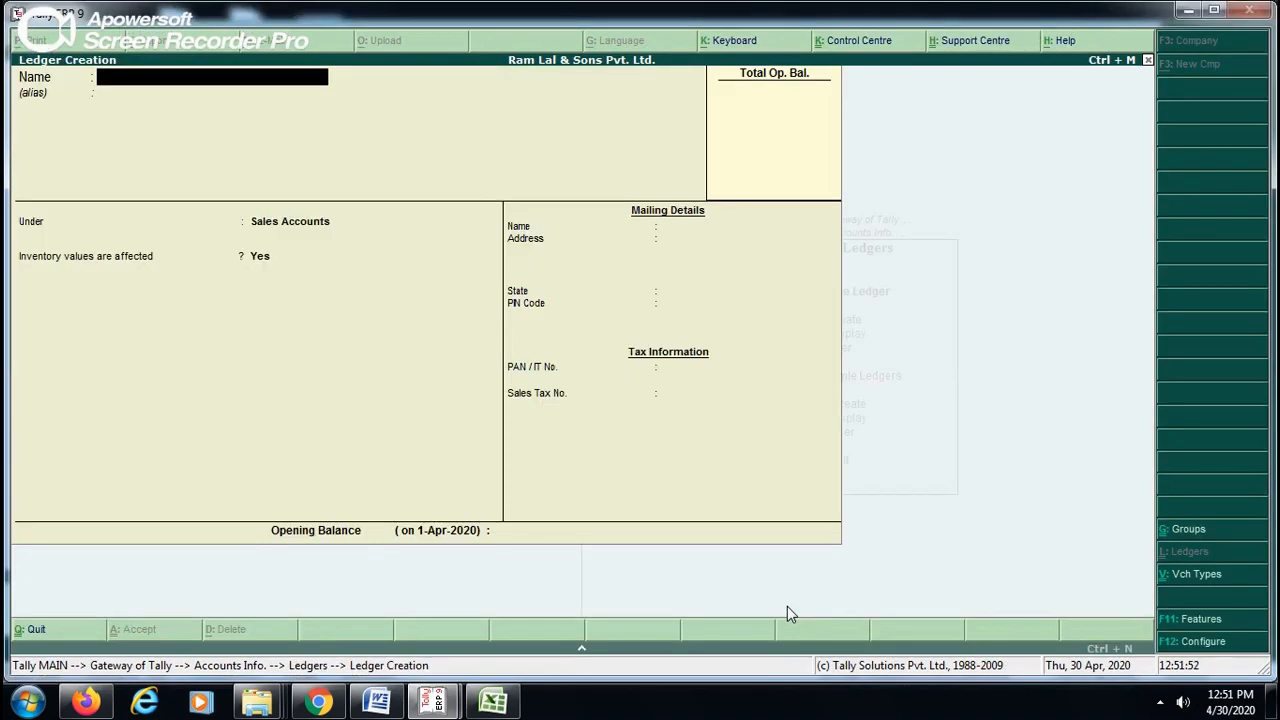
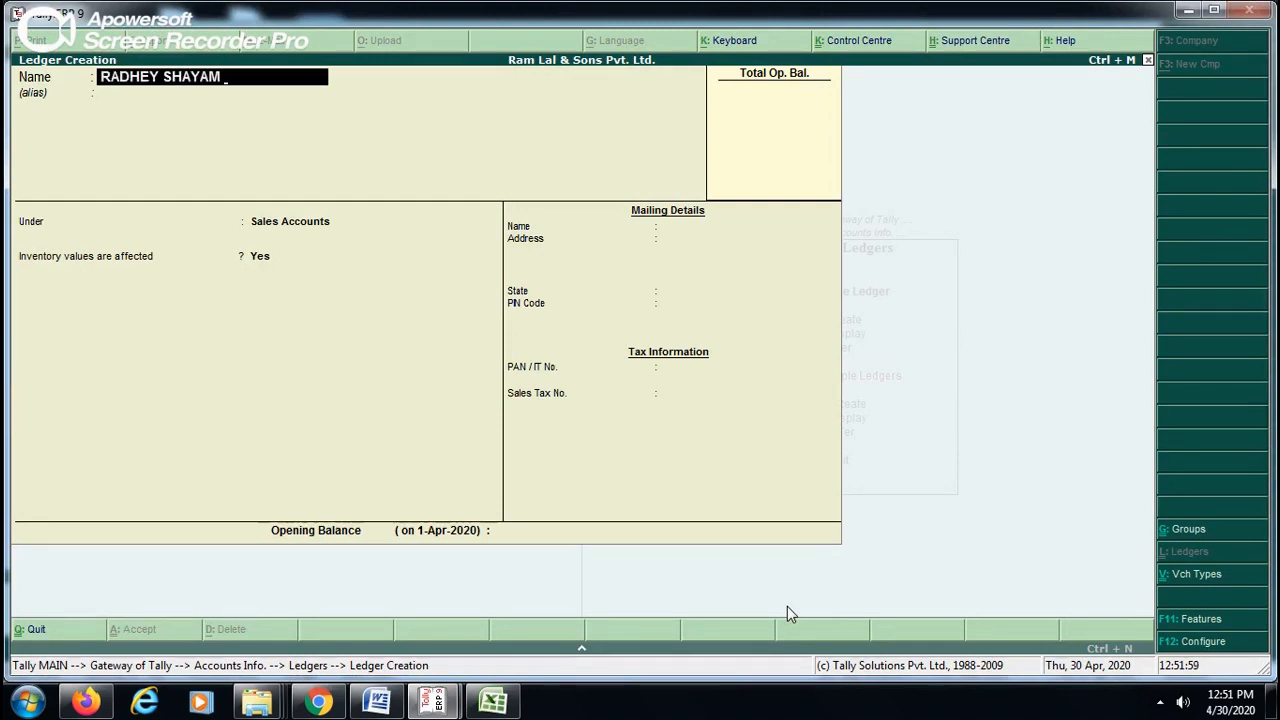
- Create a ledger with the individual supplier's name under Sundry Creditors, keeping bill-by-bill balances and blank mailing details, and save it
key(Return)
text(SUND)
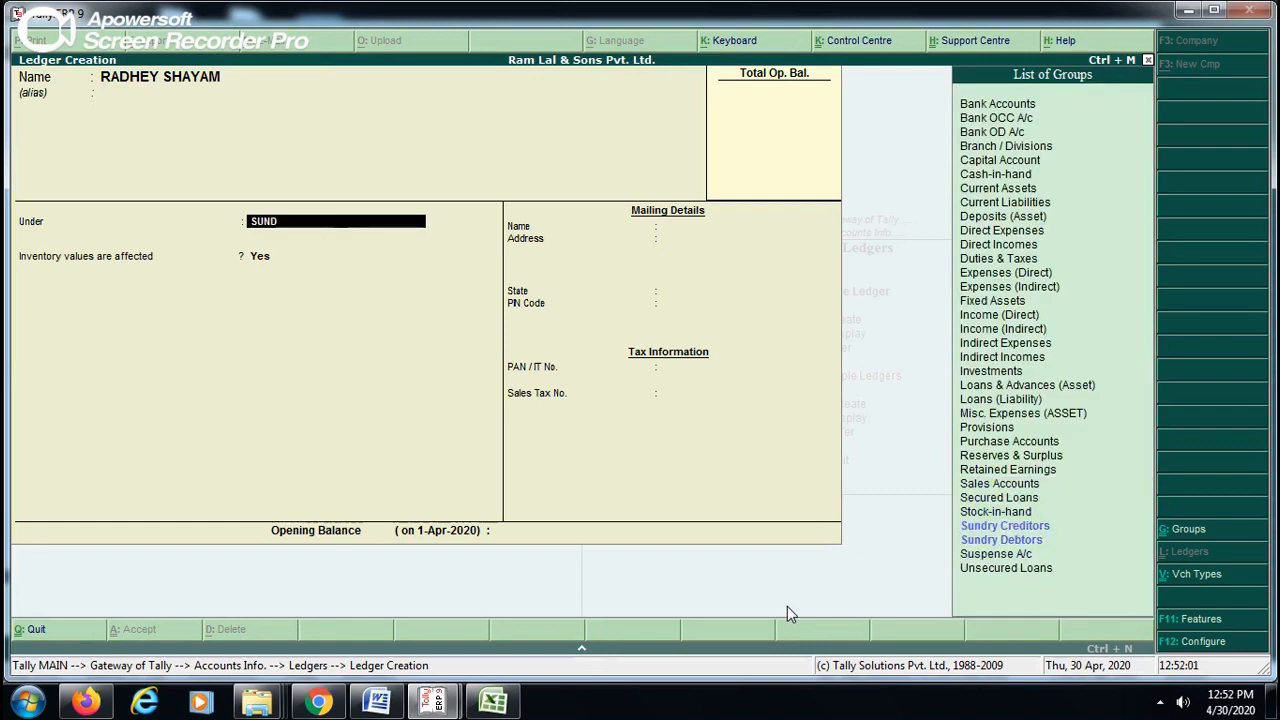
key(Return)
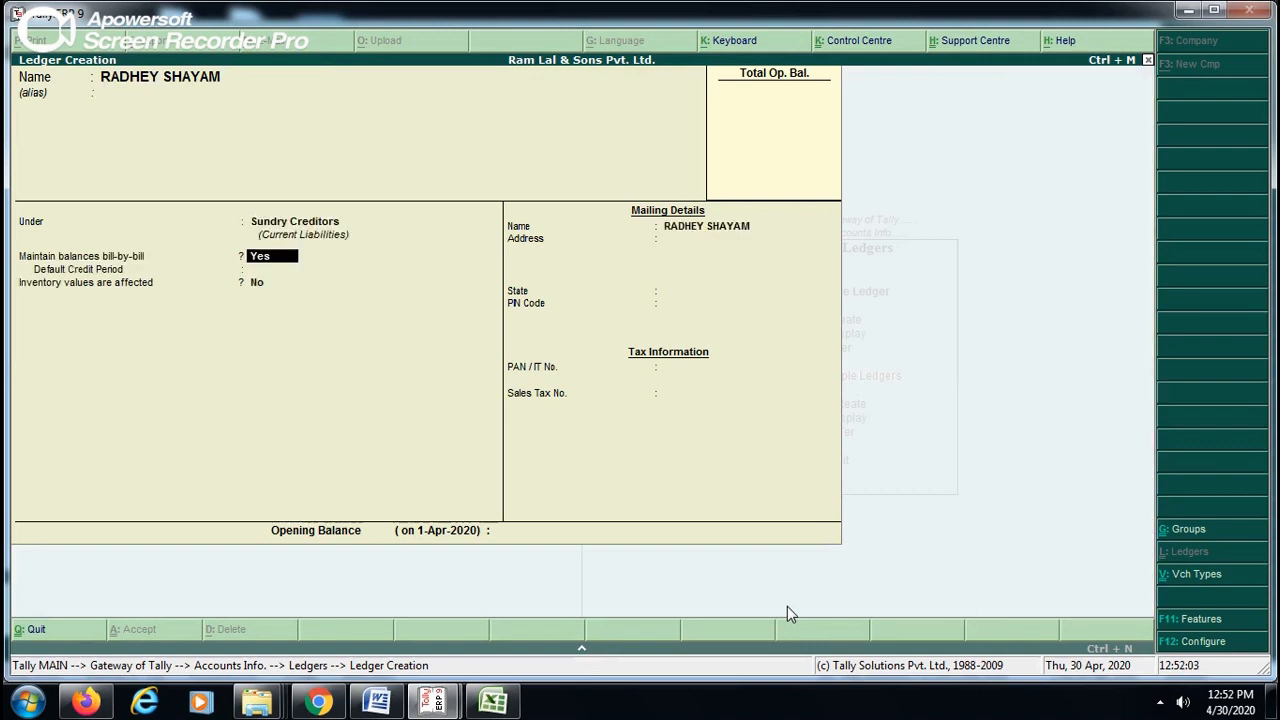
key(Return)
key(Return)
key(Return)
key(Return)
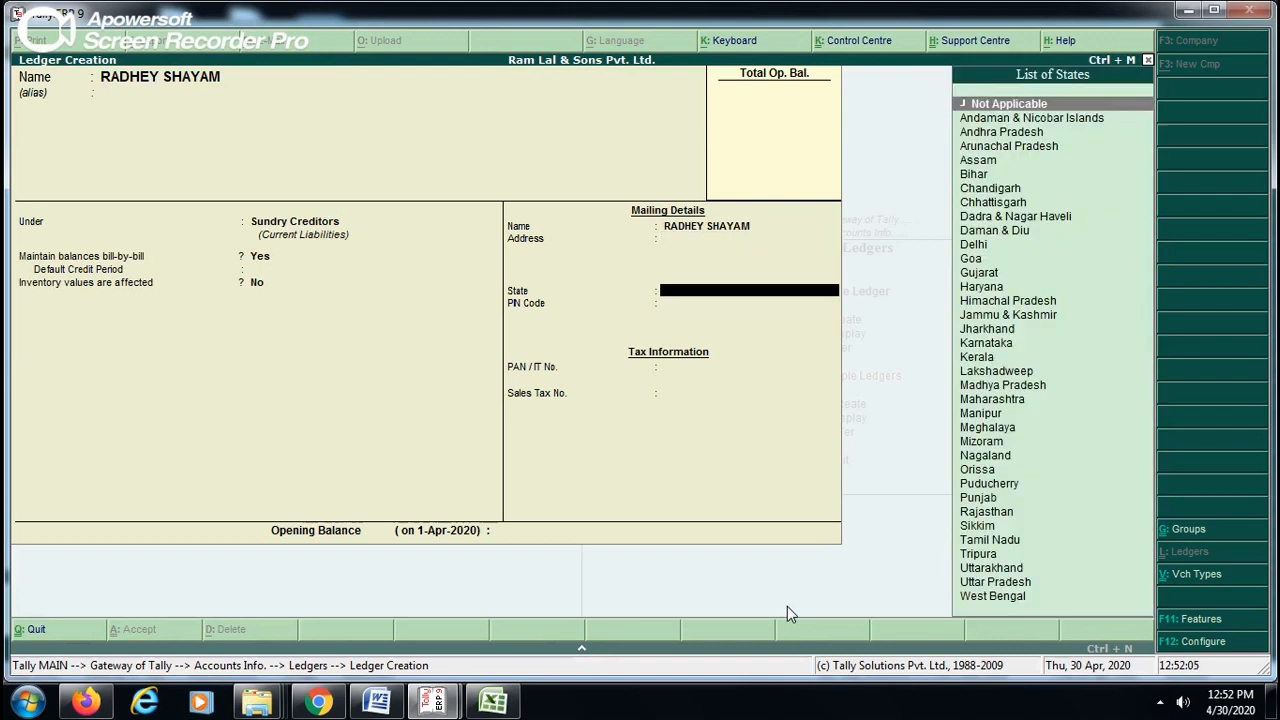
key(Return)
key(Return)
key(Return)
key(Return)
key(Return)
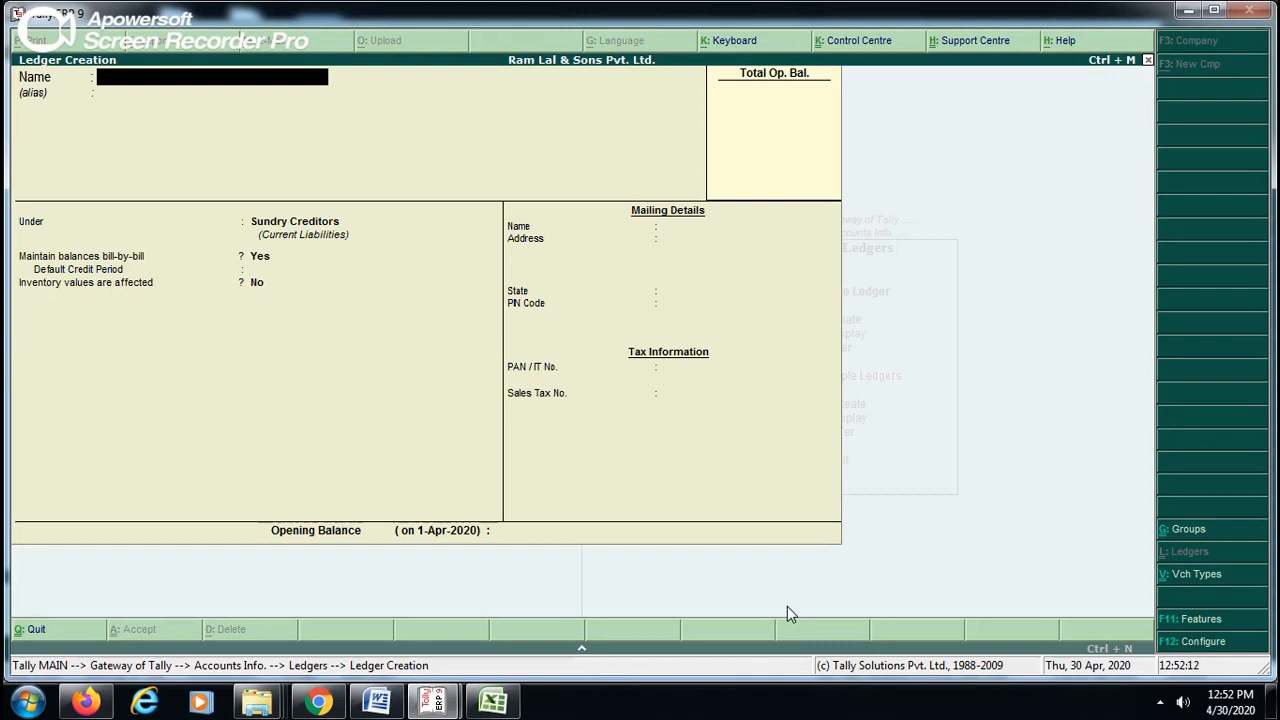
- Create a ledger named DINESH KUMAR PVT LTD. under Sundry Creditors, leaving the state and tax details blank, and save it
text(DINESH KUMAR)
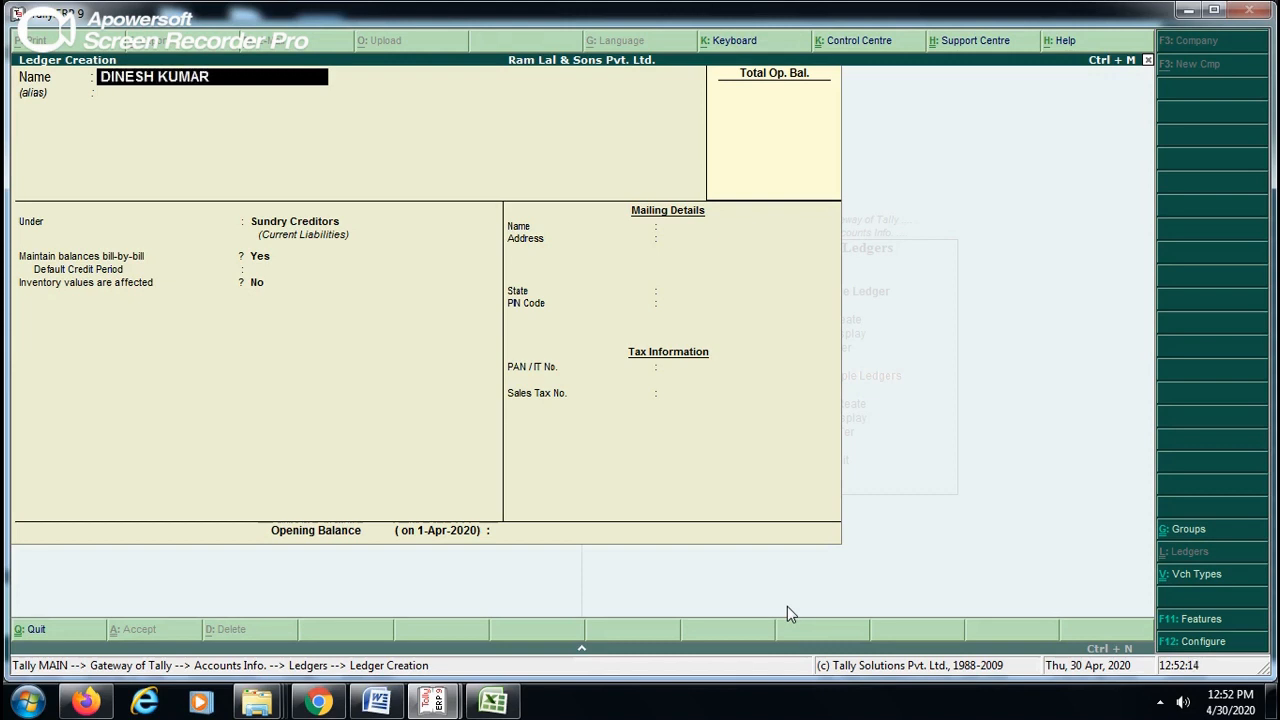
text( PVT LTD.)
key(Return)
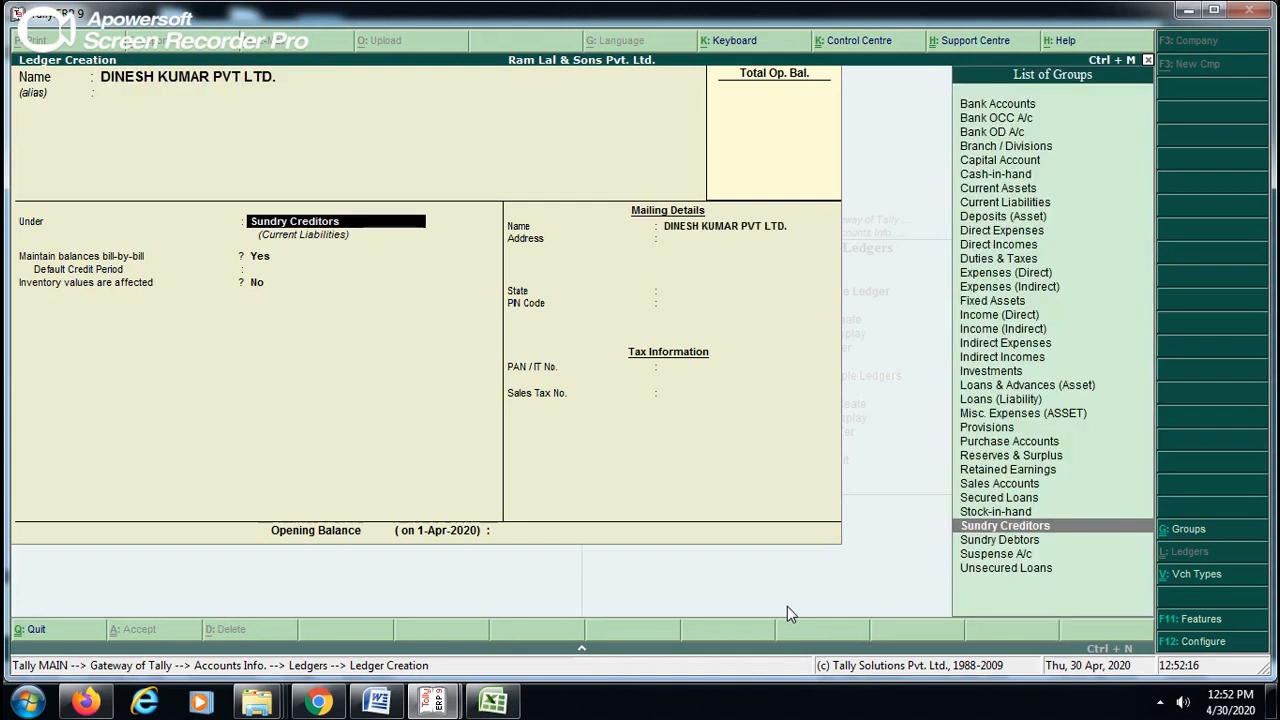
key(Return)
key(BackSpace)
key(BackSpace)
key(Return)
key(Return)
key(Return)
key(Return)
key(Return)
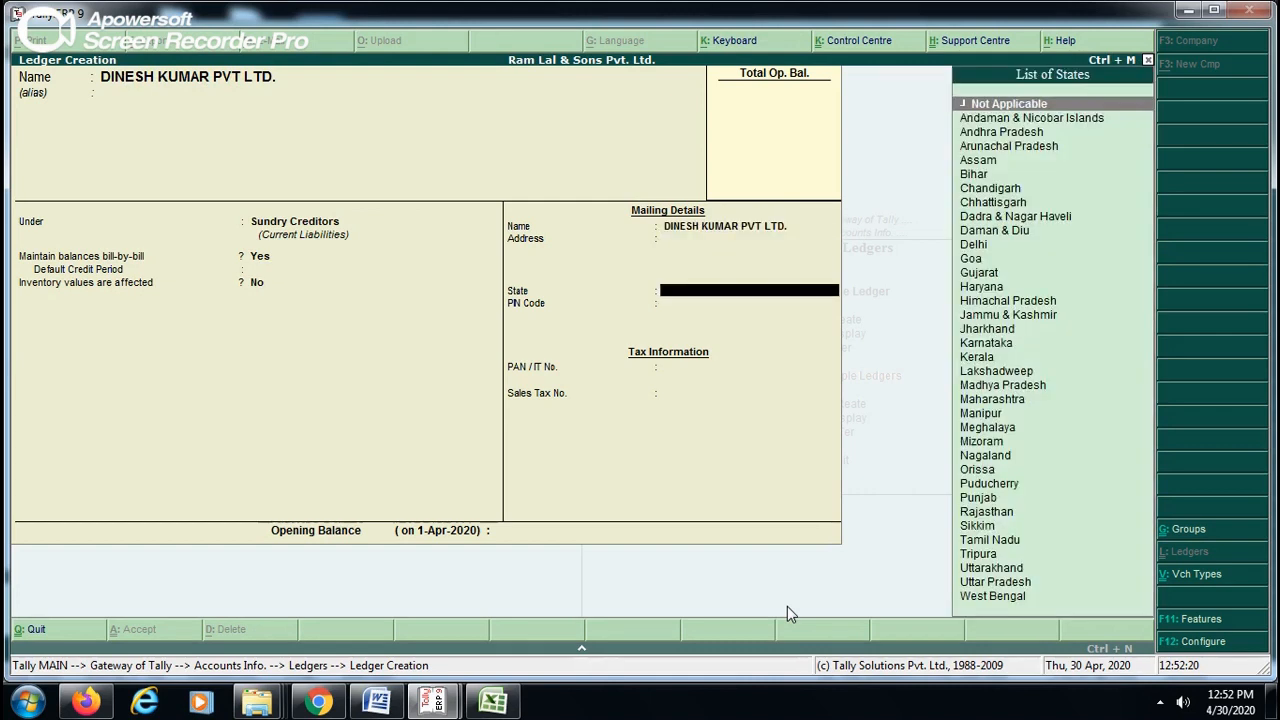
key(Return)
key(Return)
key(Return)
key(Return)
key(Return)
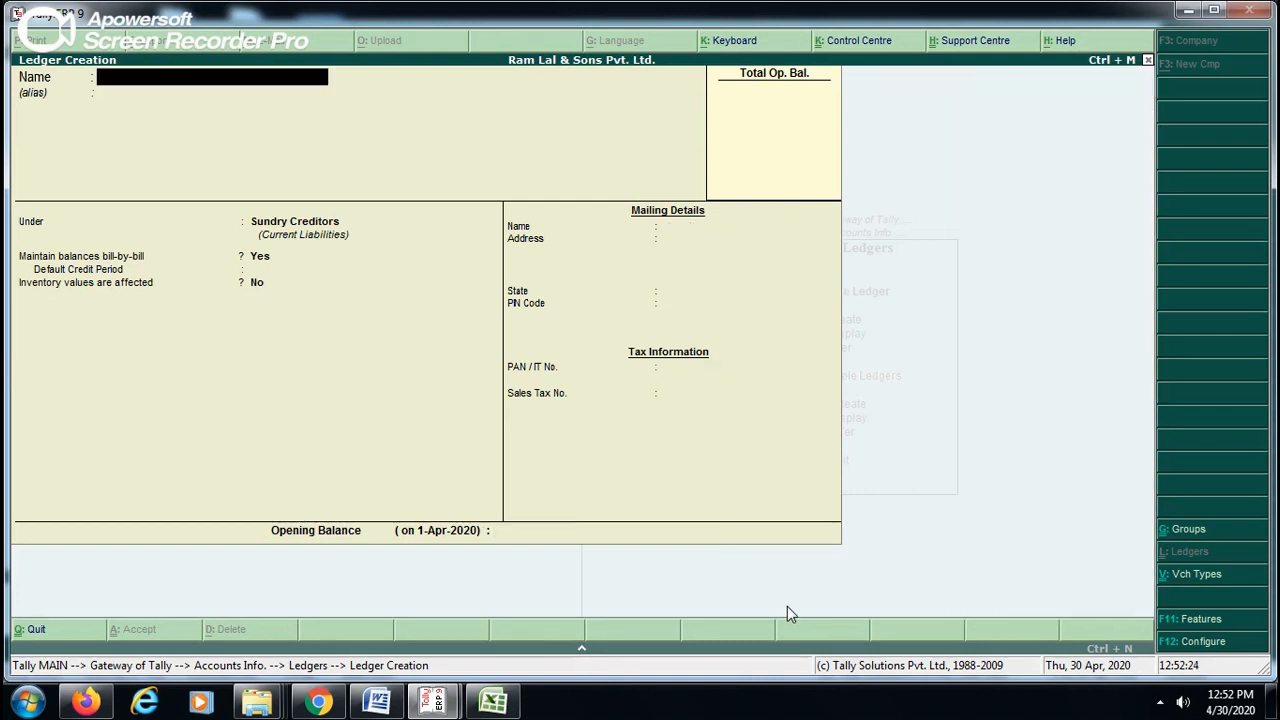
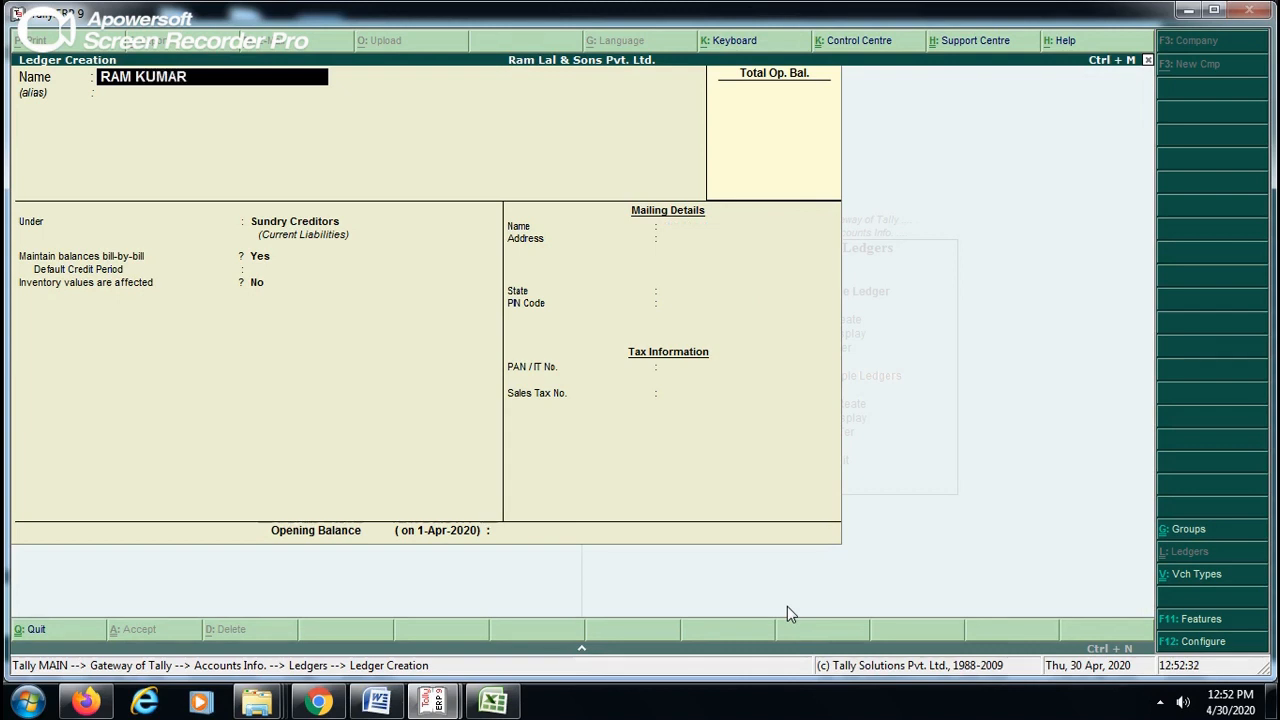
- Create a ledger with the individual customer's name under Sundry Debtors and save it with the default settings
key(Return)
key(Return)
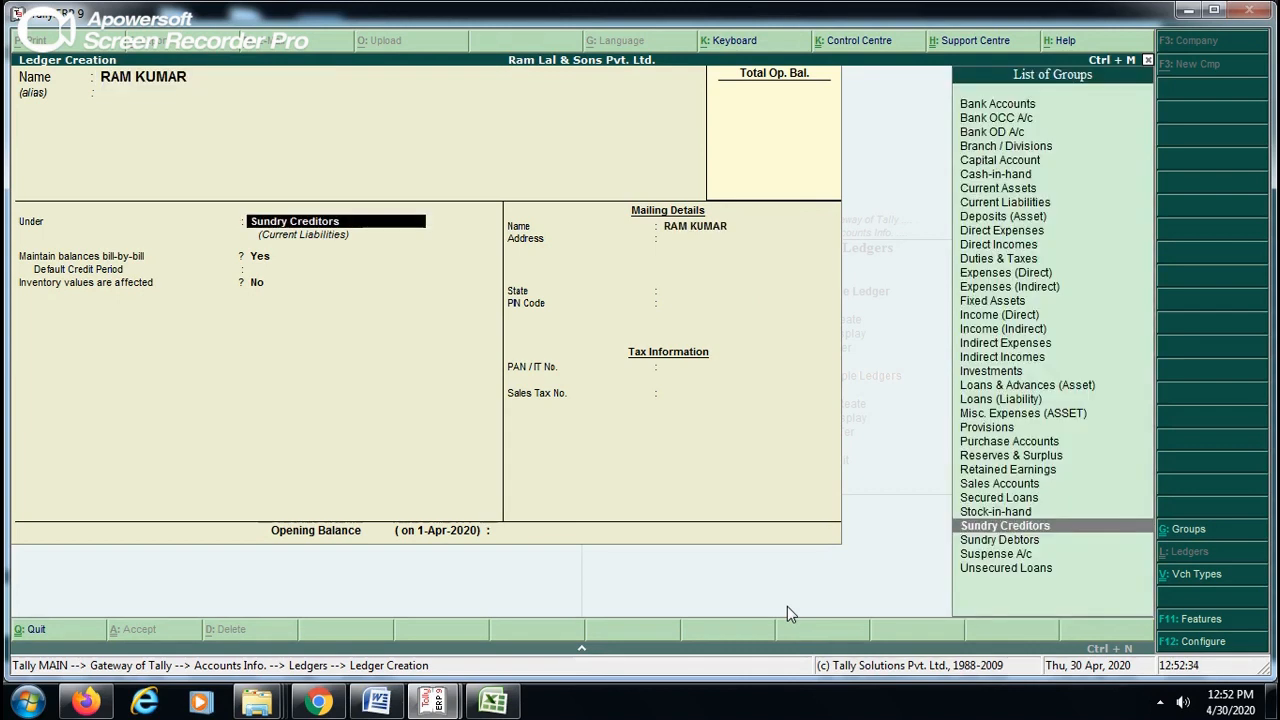
key(Down)
key(Return)
key(Return)
key(Return)
key(Return)
key(Return)
key(Return)
key(Return)
key(Return)
key(Return)
key(Return)
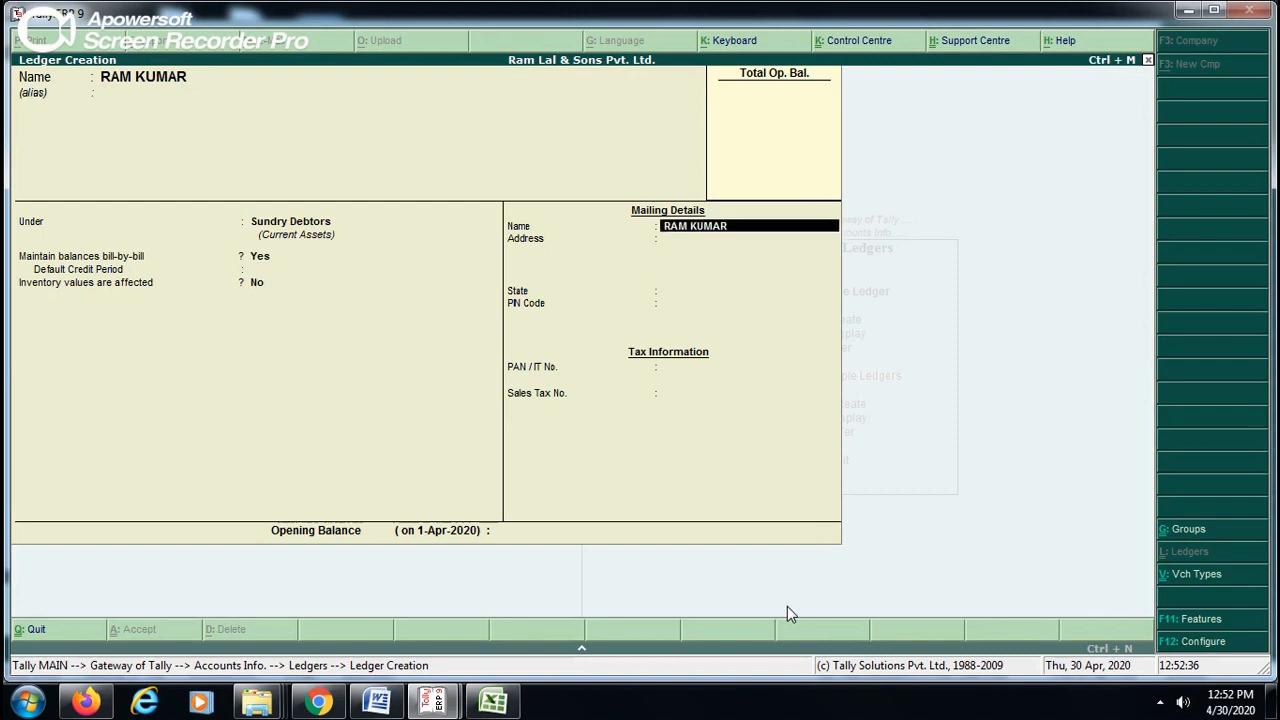
key(Return)
key(Return)
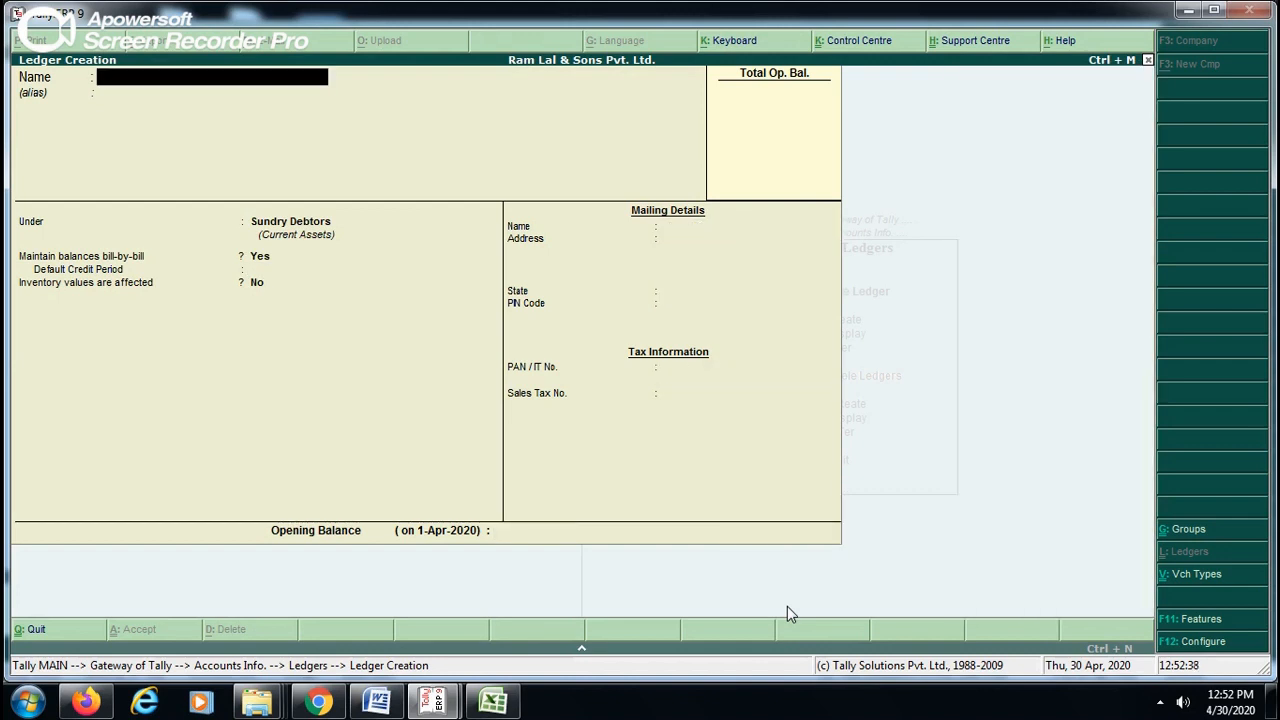
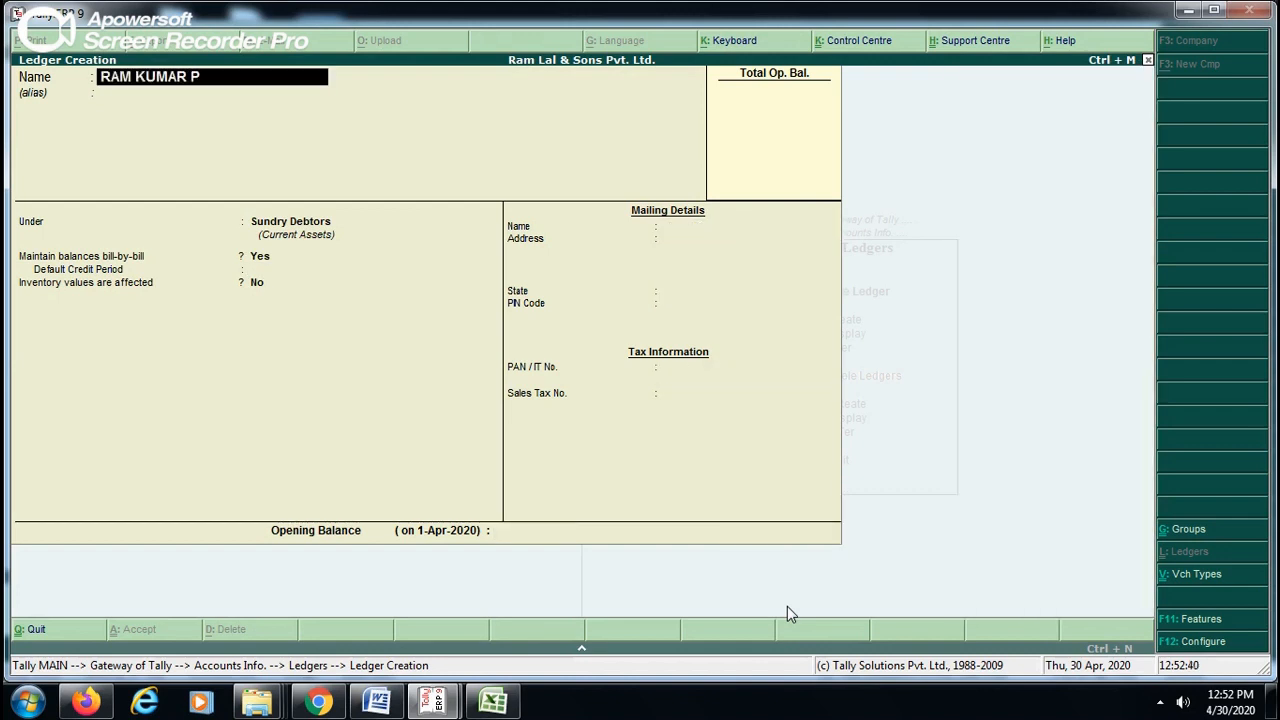
text(VT LTD.\)
key(Return)
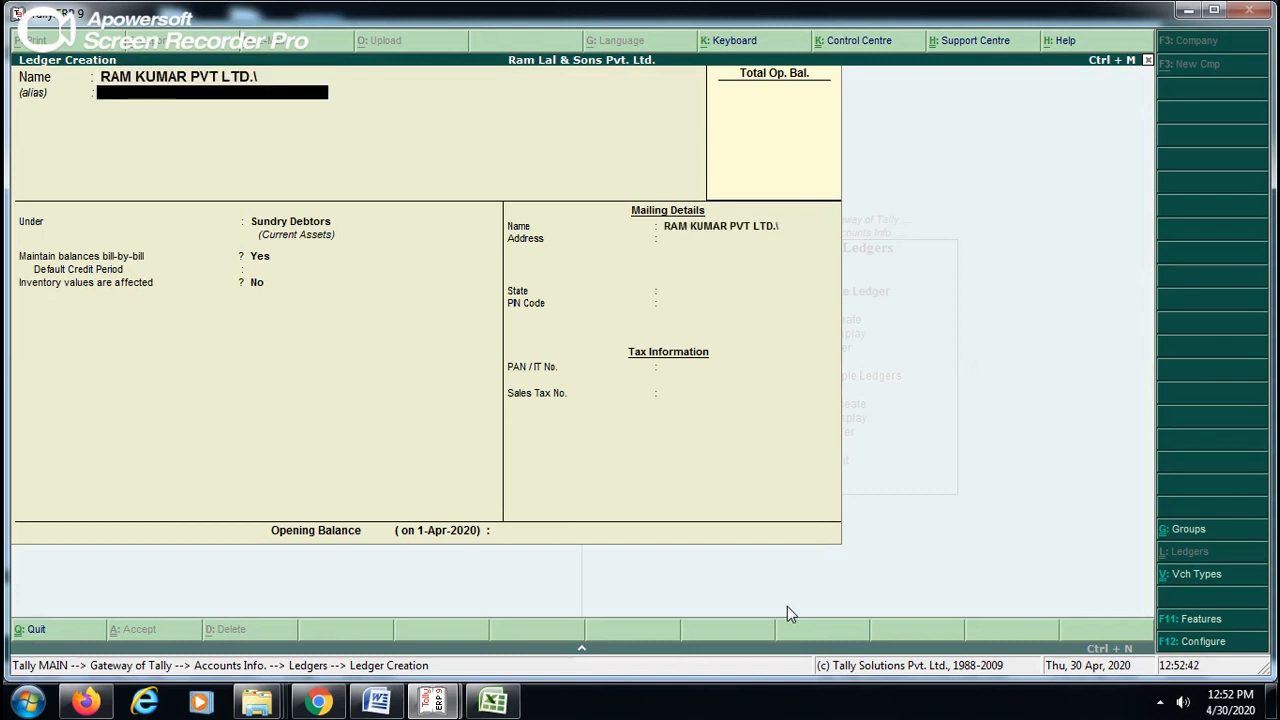
key(Return)
key(BackSpace)
key(BackSpace)
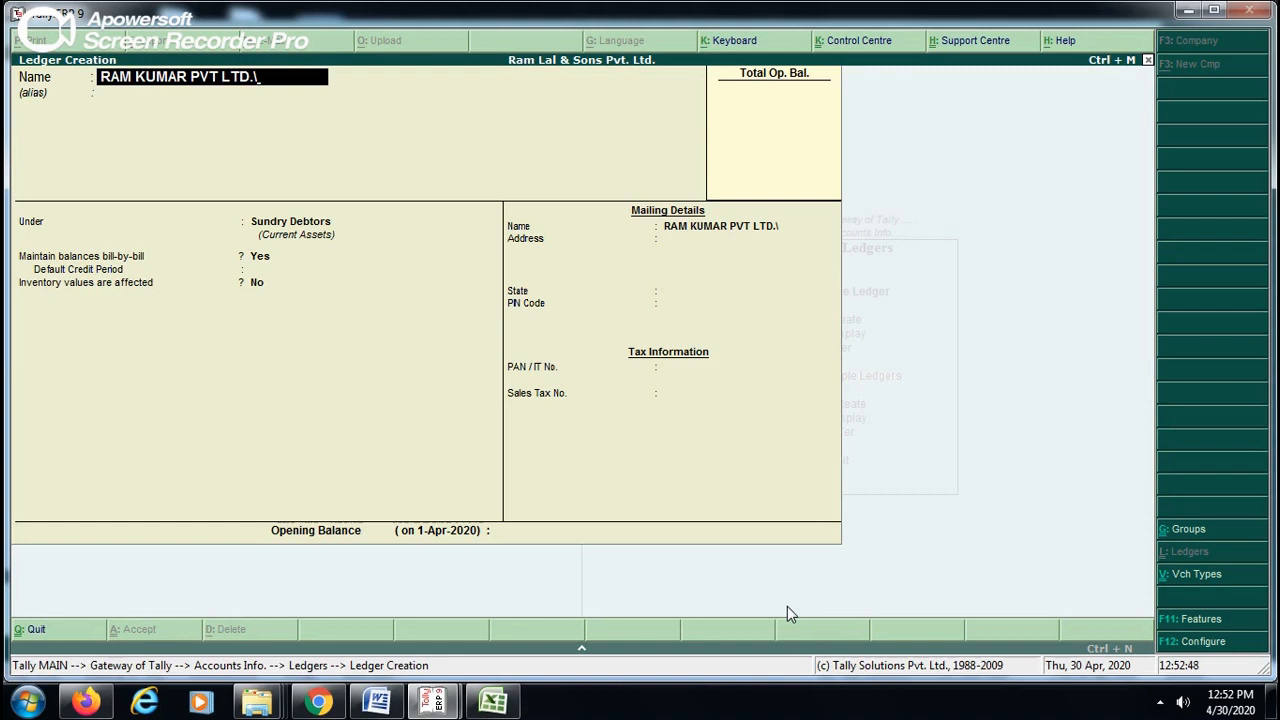
key(Return)
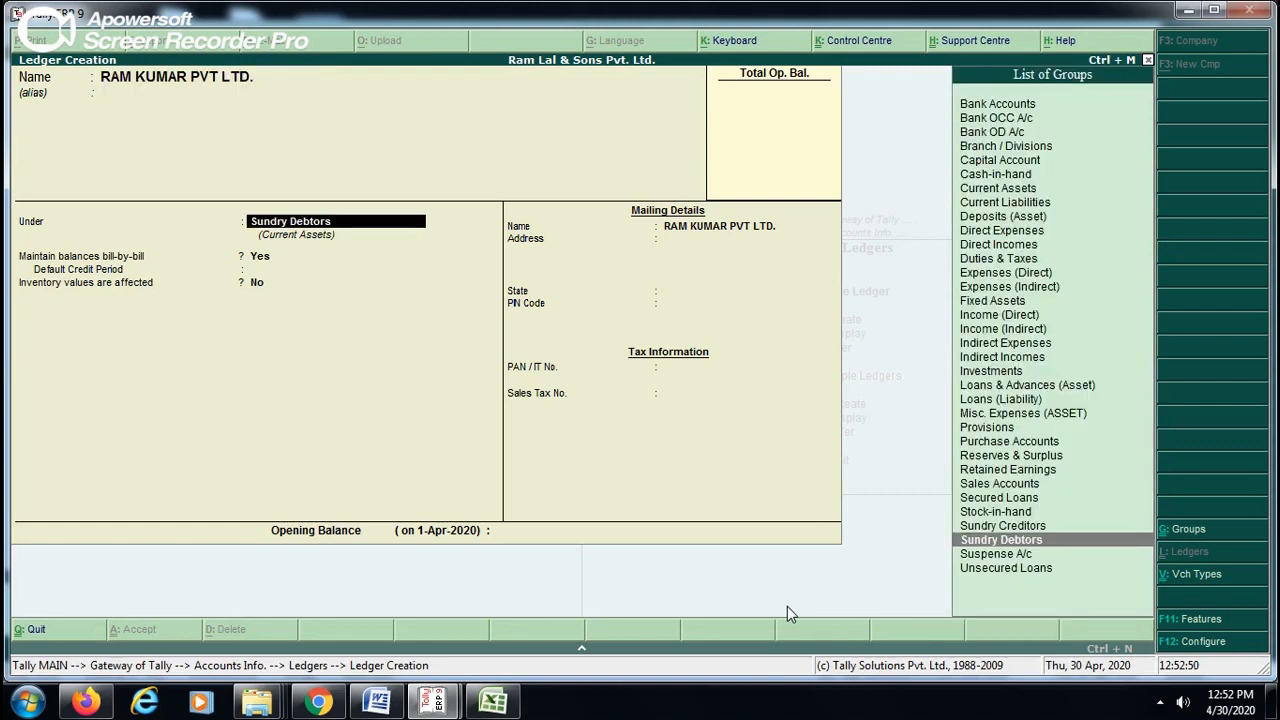
key(Return)
key(Return)
key(Return)
key(Return)
key(Return)
key(Return)
key(Return)
key(Return)
key(Return)
key(Return)
key(Return)
key(Return)
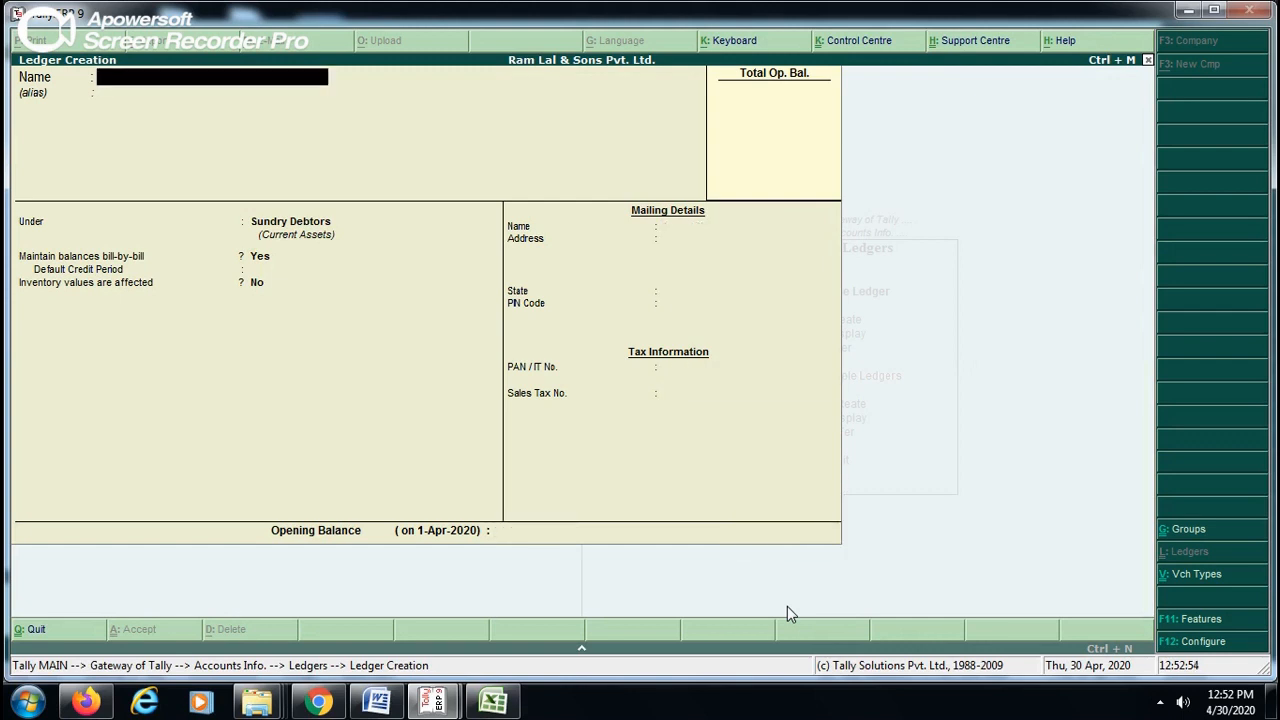
- Leave ledger creation and review the company's list of ledgers for single-ledger display, from AC down to TELEPHONE EXPENS
key(Escape)
key(Return)
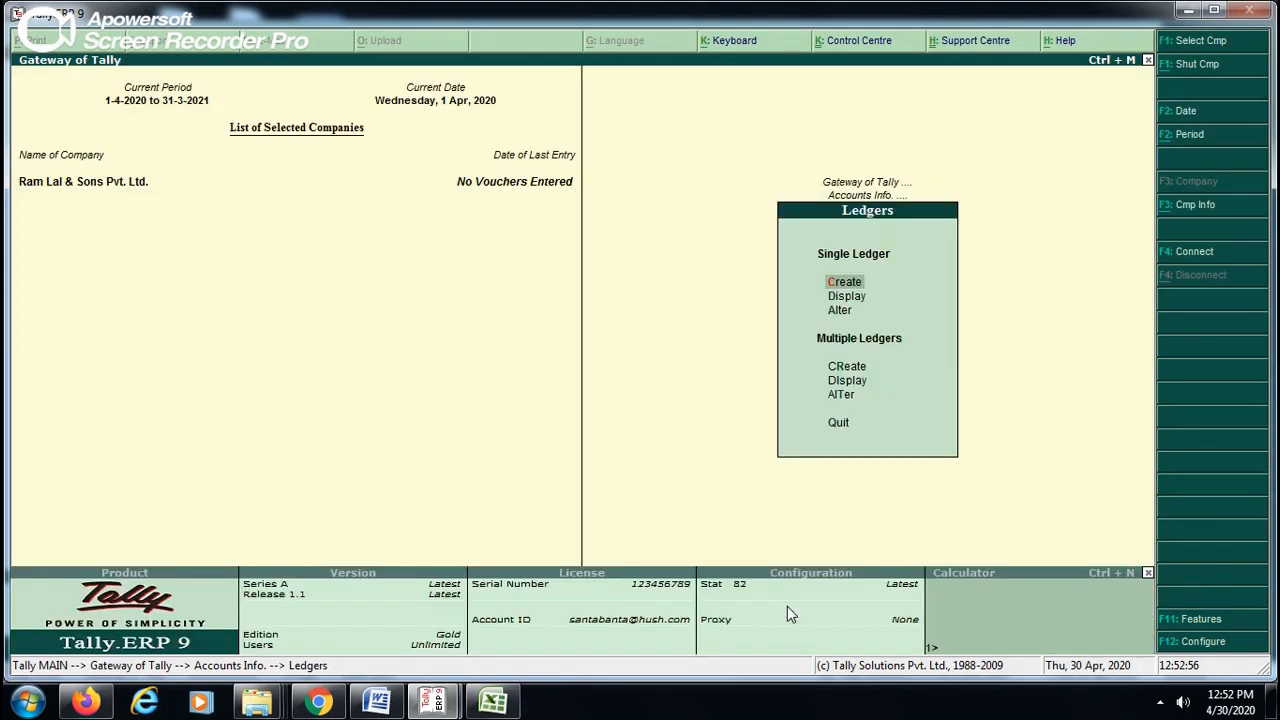
key(Down)
key(Return)
key(Down)
key(Down)
key(Down)
key(Down)
key(Down)
key(Down)
key(Down)
key(Down)
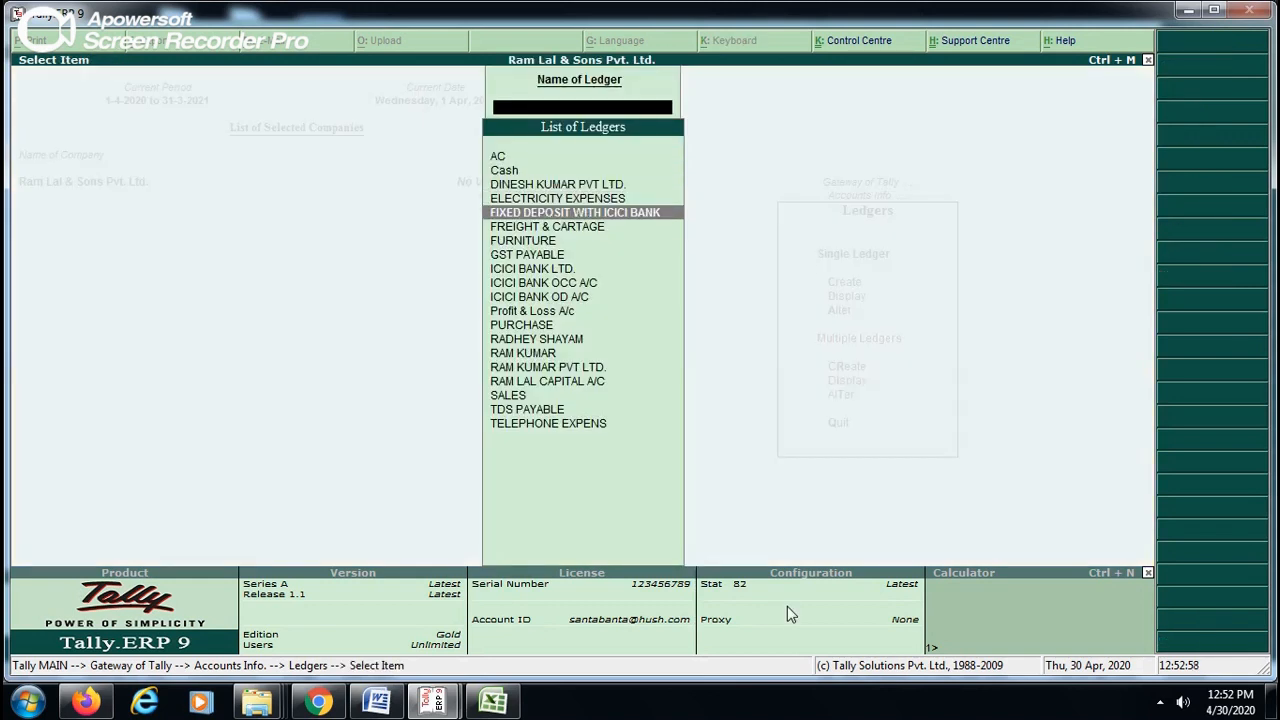
key(Down)
key(Down)
key(Down)
key(Down)
key(Down)
key(Down)
key(Down)
key(Down)
key(Down)
key(Down)
key(Down)
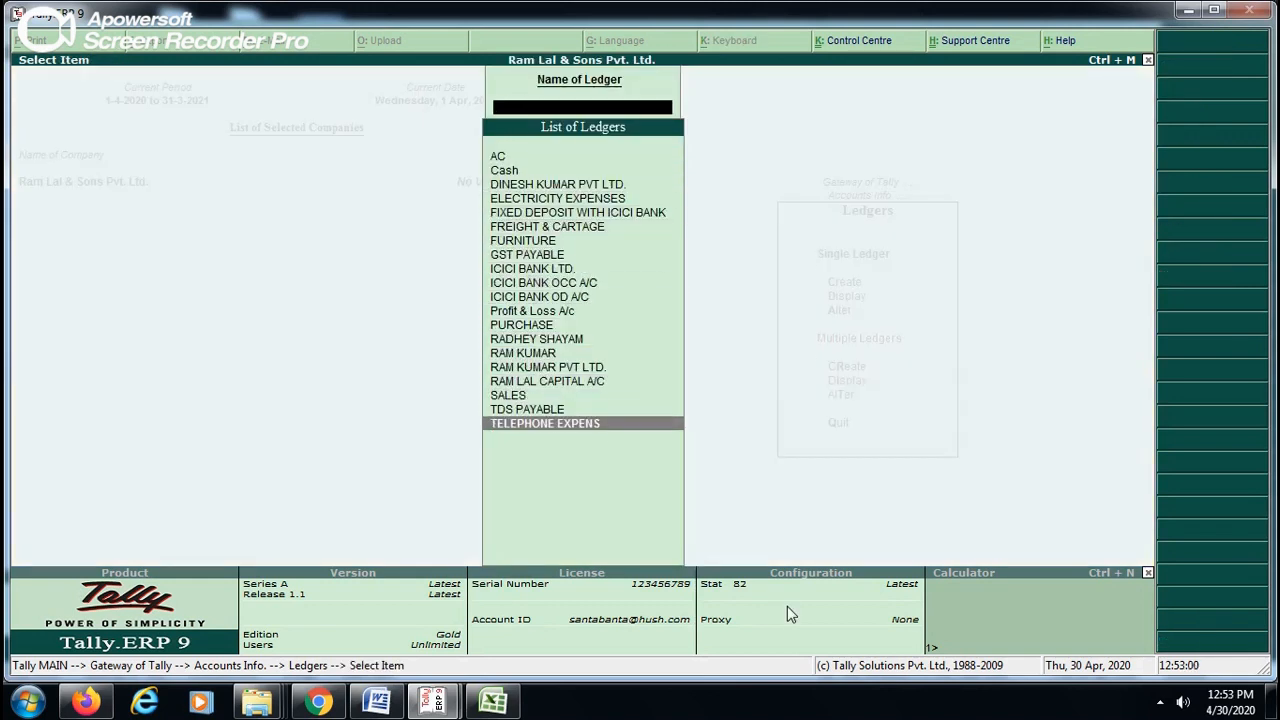
- Display the AC ledger's details from the list of ledgers and close them again
key(Up)
key(Up)
key(Up)
key(Up)
key(Up)
key(Up)
key(Up)
key(Up)
key(Up)
key(Up)
key(Up)
key(Up)
key(Up)
key(Up)
key(Up)
key(Up)
key(Up)
key(Up)
key(Up)
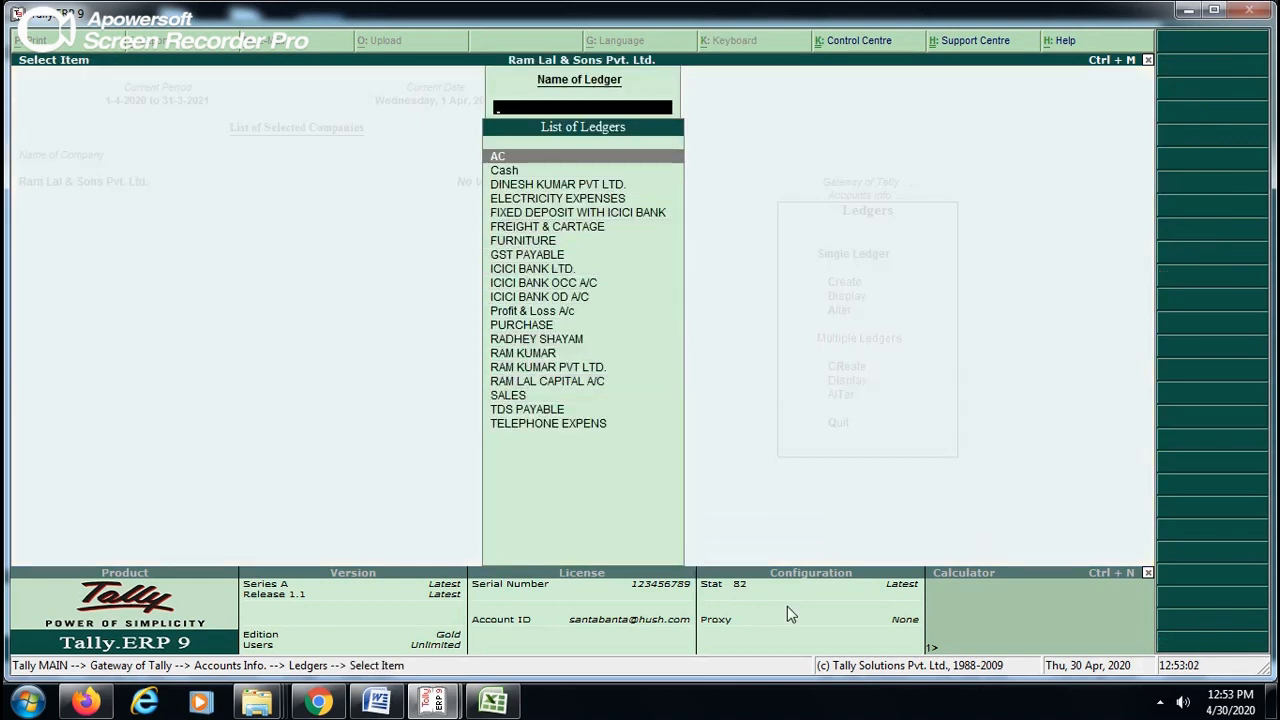
key(Return)
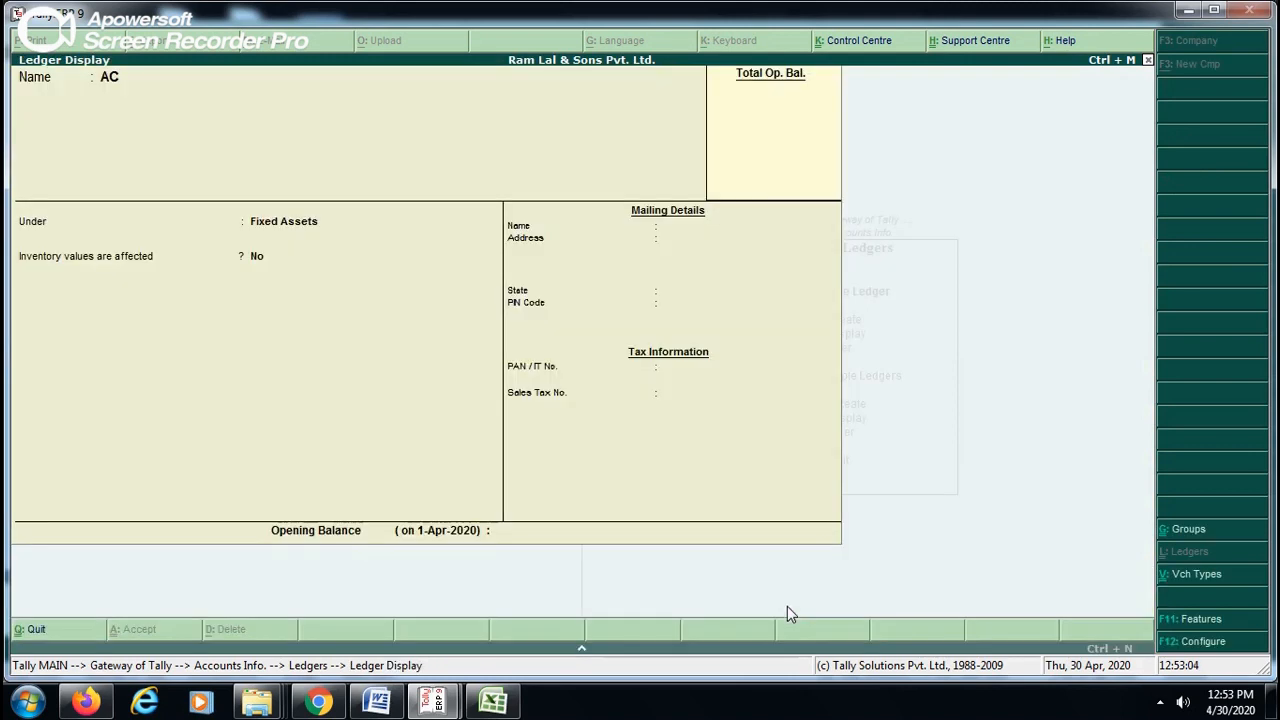
key(Escape)
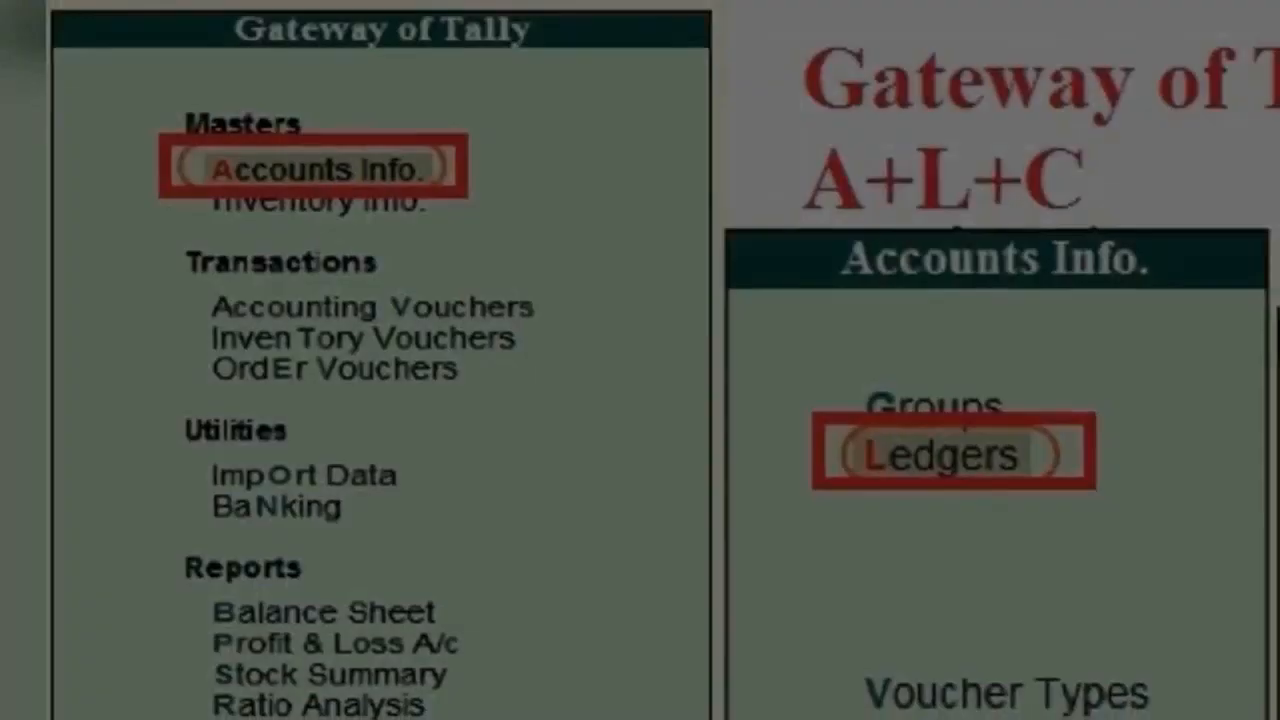